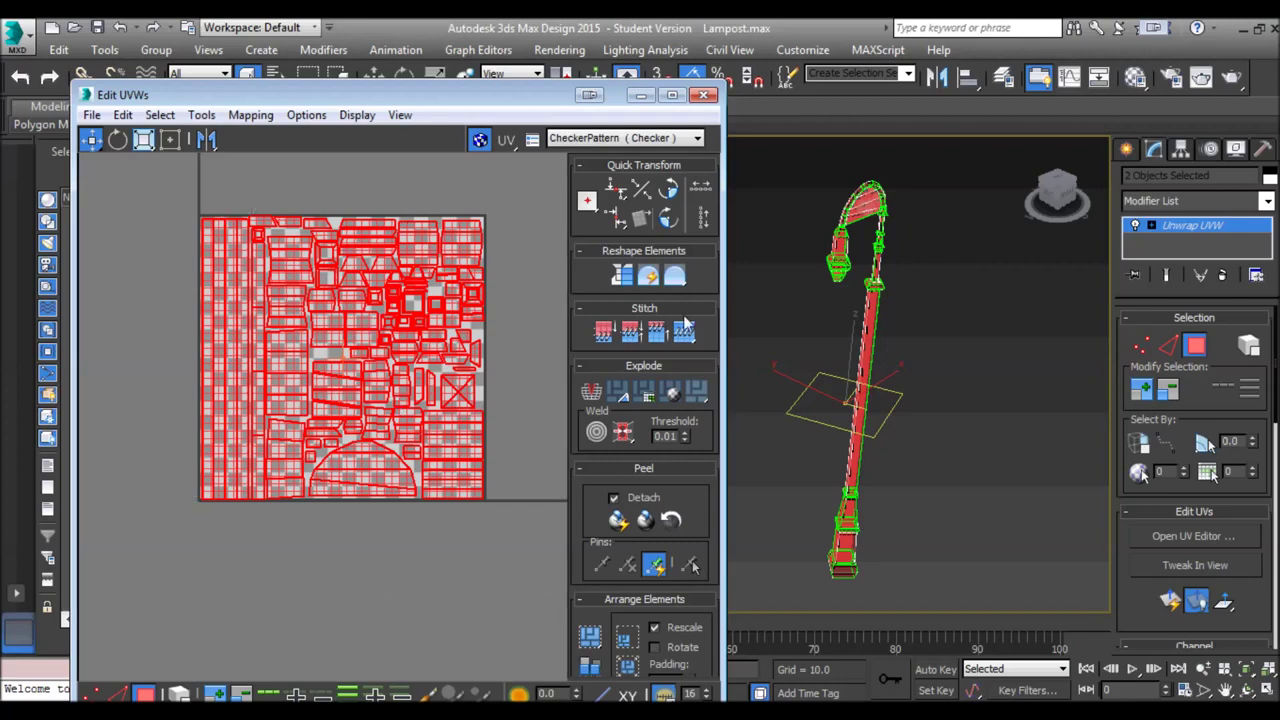
# Step: Select the lamppost's long pole faces and examine where their strip lies in the UV layout
pyautogui.scroll(8, 891, 358)
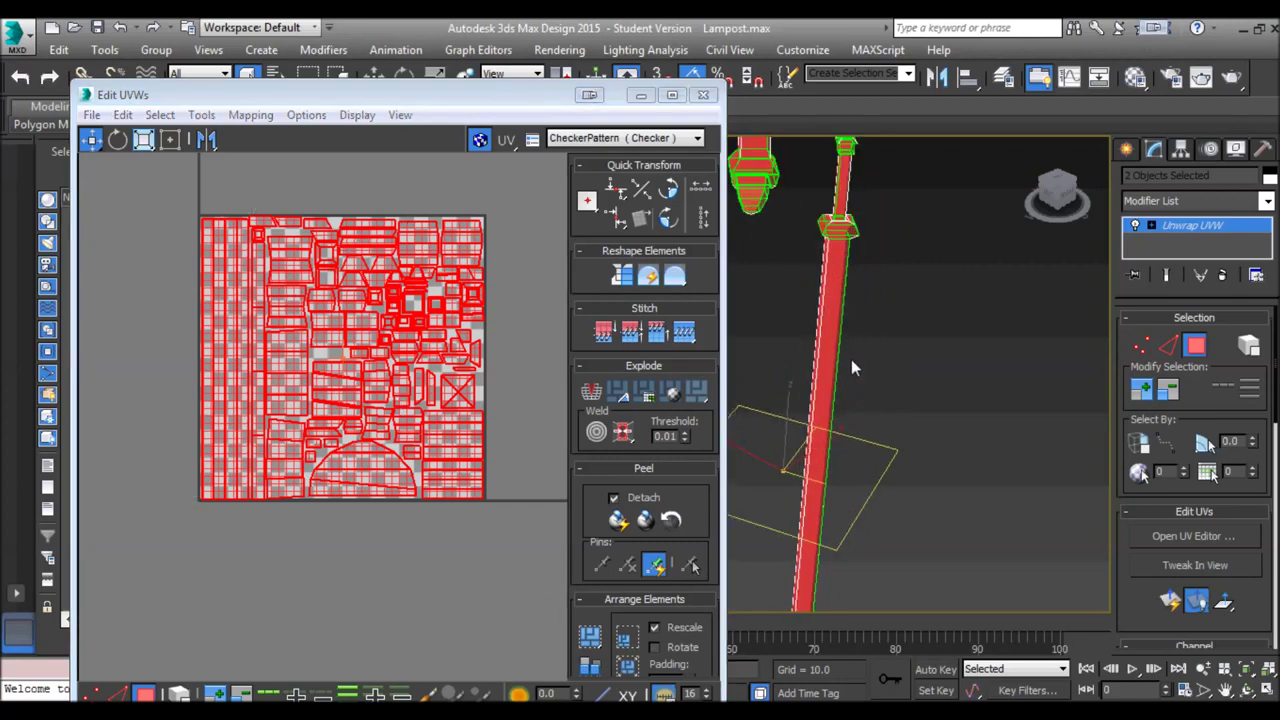
pyautogui.click(820, 257)
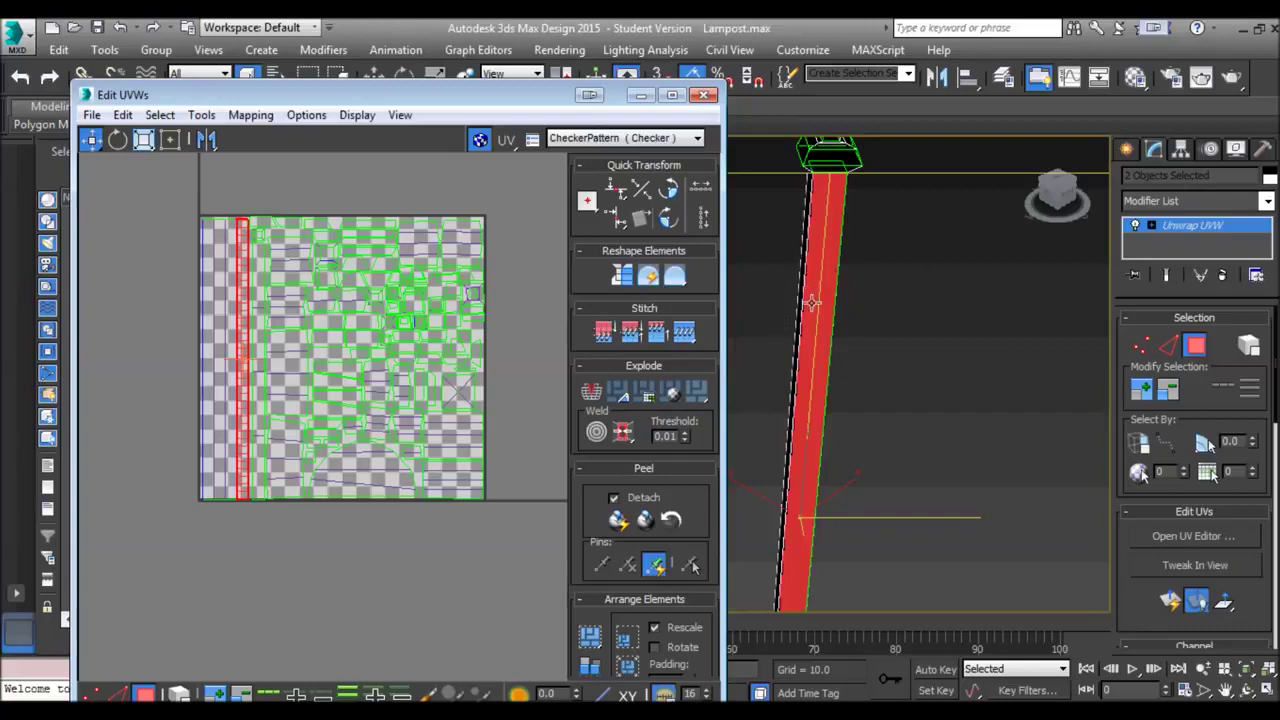
pyautogui.click(594, 140)
pyautogui.click(584, 153)
pyautogui.moveTo(833, 287); pyautogui.dragTo(842, 322, button='middle')
pyautogui.scroll(1, 842, 324)
pyautogui.scroll(-2, 842, 324)
pyautogui.scroll(-3, 842, 327)
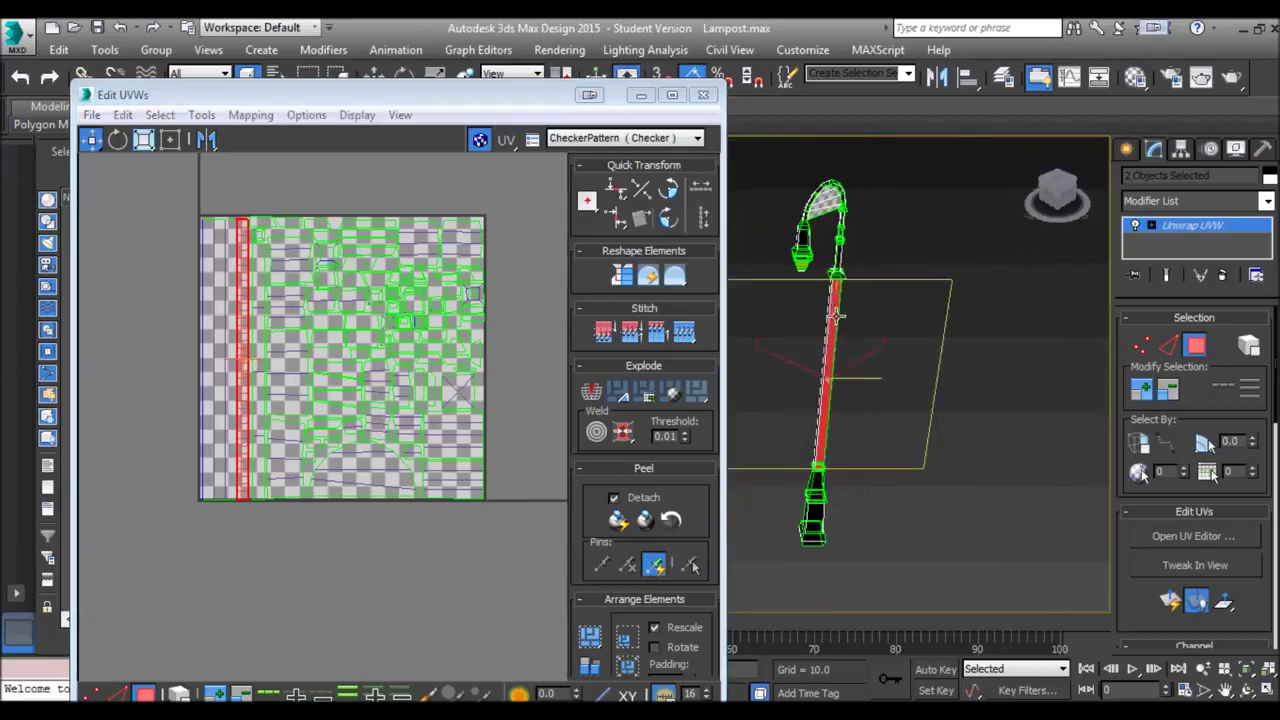
# Step: Select single strips of the half-round panel under the arch and locate each one in the UV layout
pyautogui.click(943, 249)
pyautogui.scroll(4, 835, 258)
pyautogui.moveTo(836, 252); pyautogui.dragTo(858, 378, button='middle')
pyautogui.click(860, 265)
pyautogui.scroll(6, 860, 265)
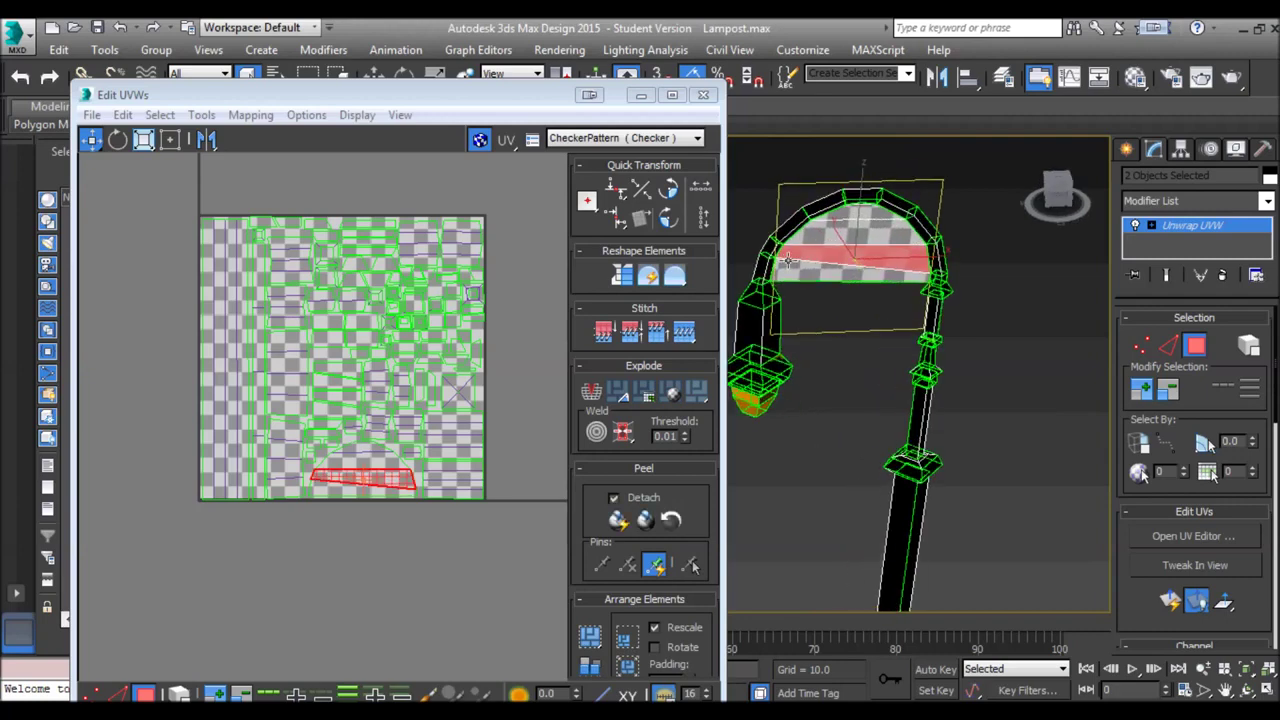
pyautogui.scroll(-2, 848, 287)
pyautogui.moveTo(848, 287); pyautogui.dragTo(905, 303, button='middle')
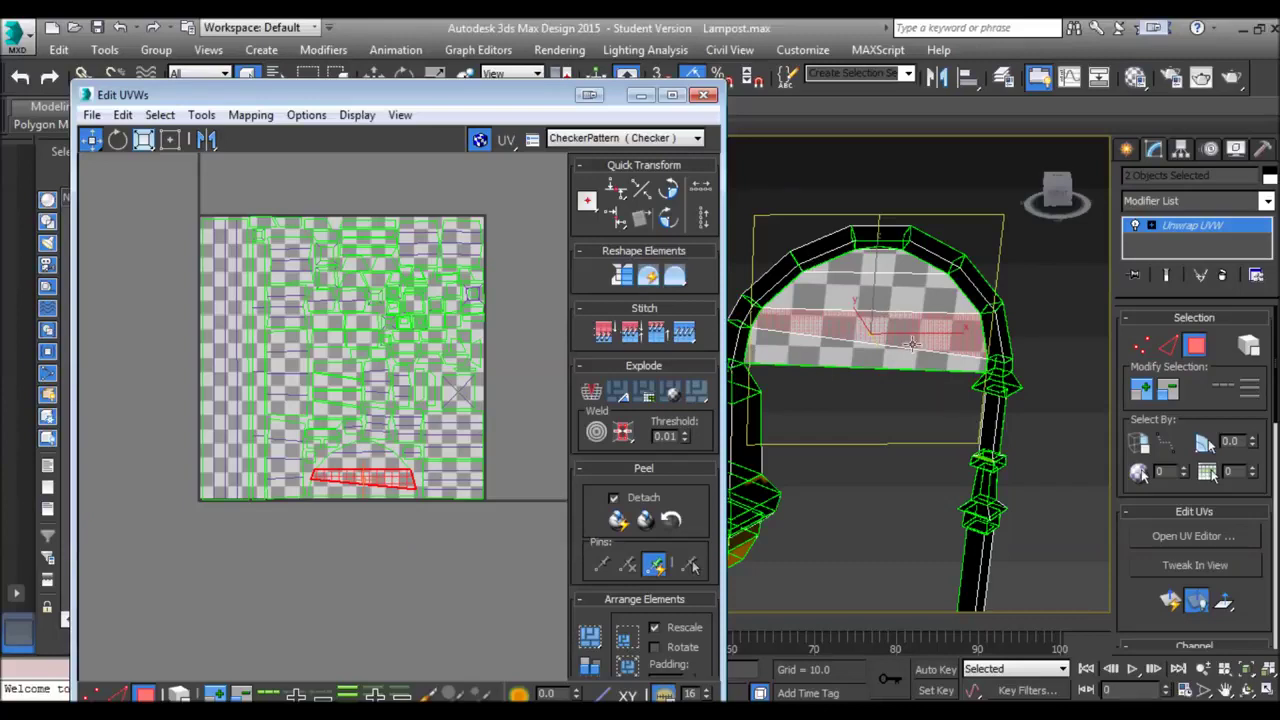
pyautogui.click(868, 355)
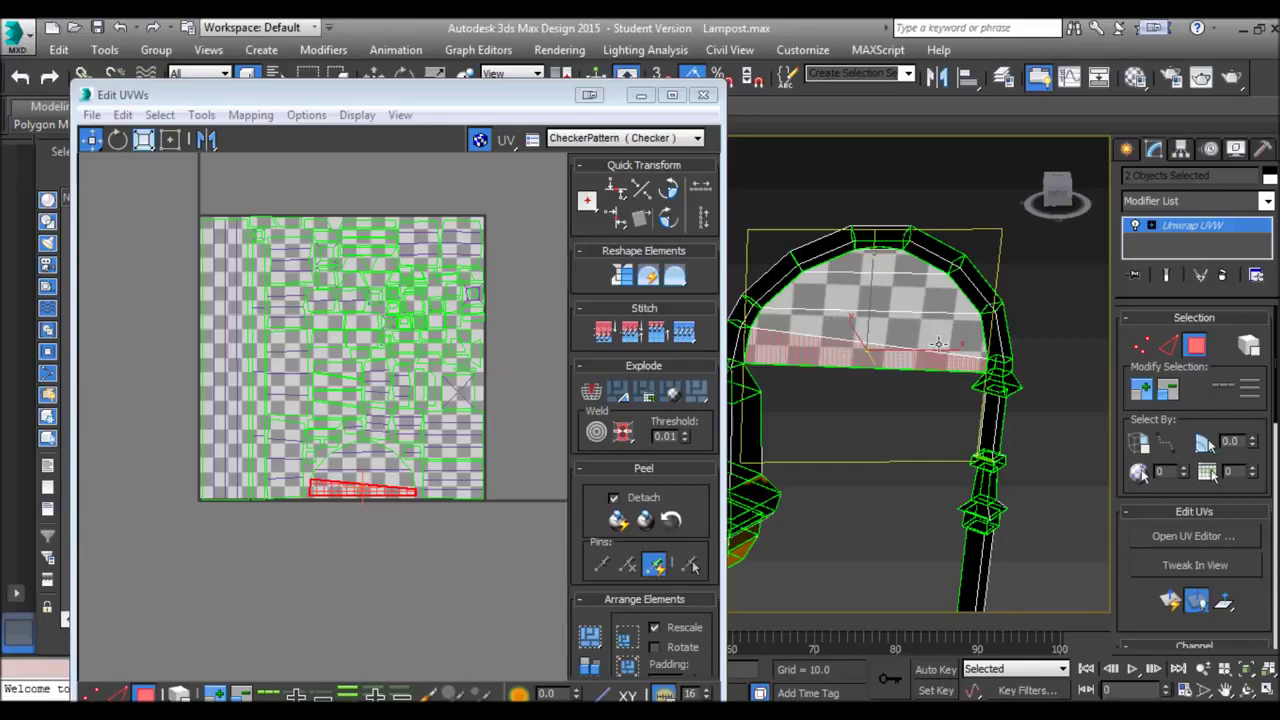
pyautogui.scroll(-8, 933, 336)
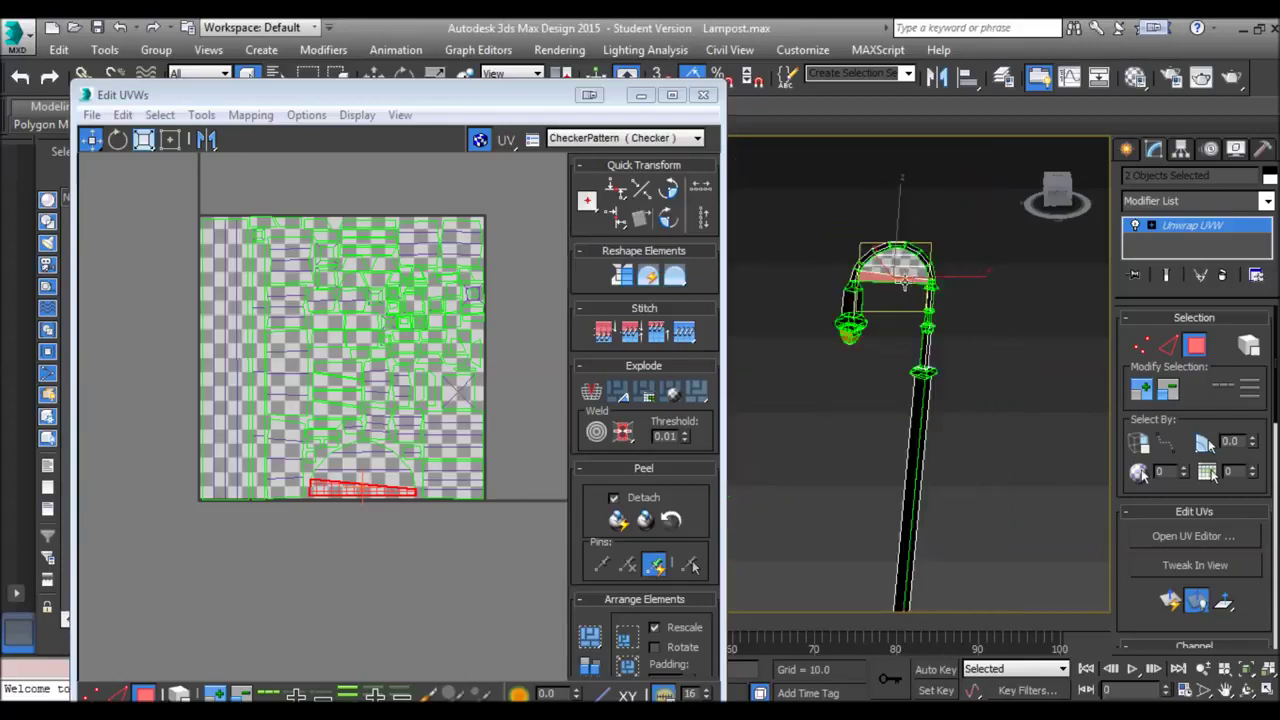
# Step: Reselect the main pole's long faces below the collar to check how their checker mapping relates to the layout
pyautogui.moveTo(914, 340)
pyautogui.keyDown('alt'); pyautogui.mouseDown(button='middle')
pyautogui.moveTo(938, 346)
pyautogui.moveTo(923, 328)
pyautogui.mouseUp(button='middle'); pyautogui.keyUp('alt')
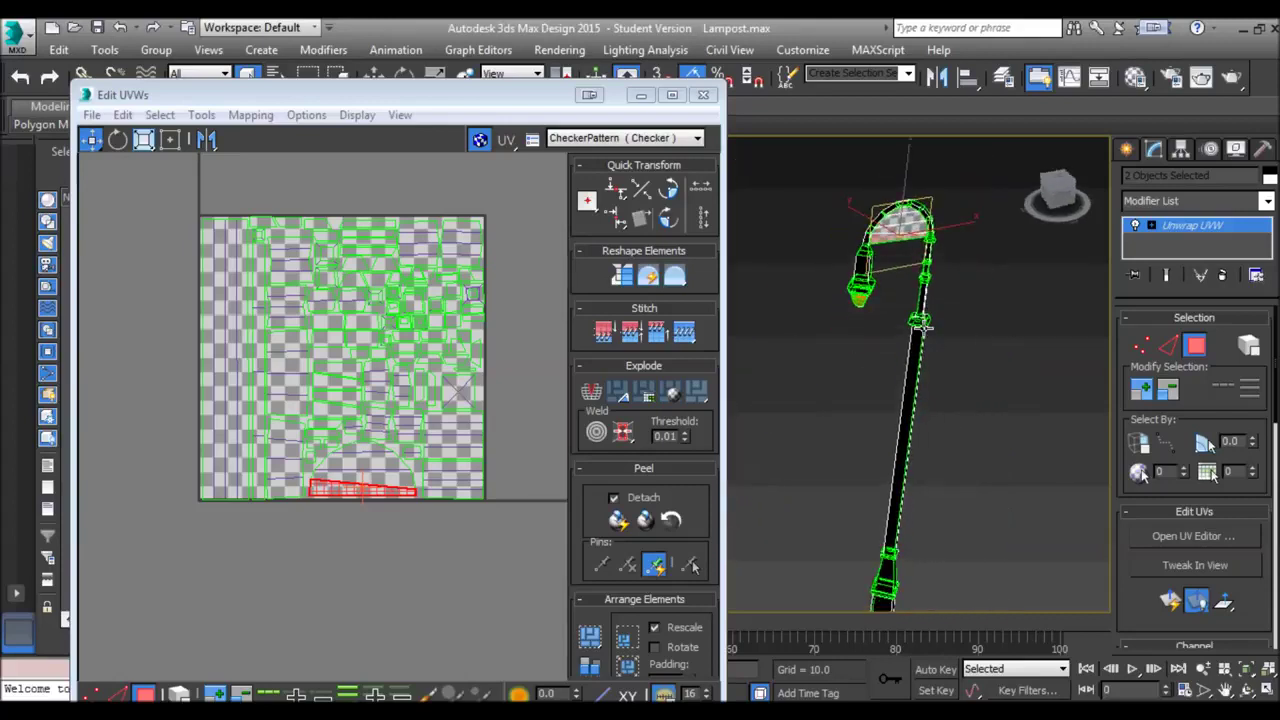
pyautogui.scroll(4, 910, 336)
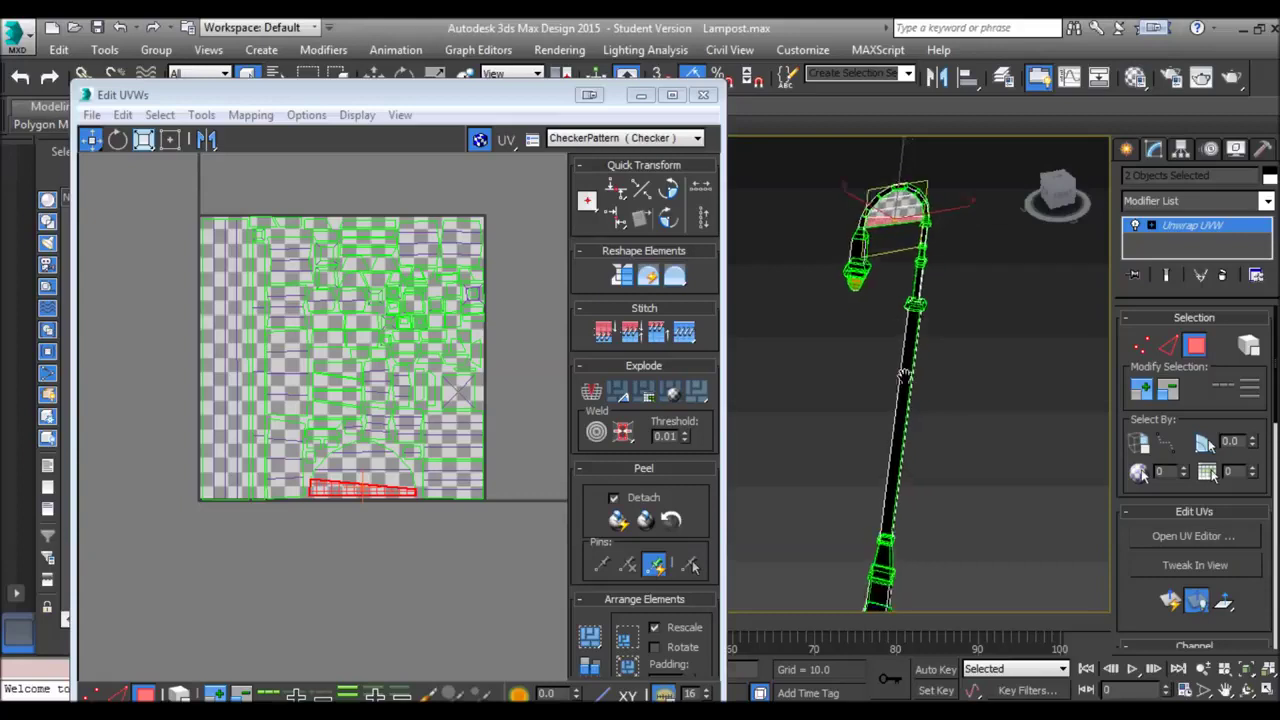
pyautogui.scroll(-6, 902, 300)
pyautogui.scroll(5, 901, 287)
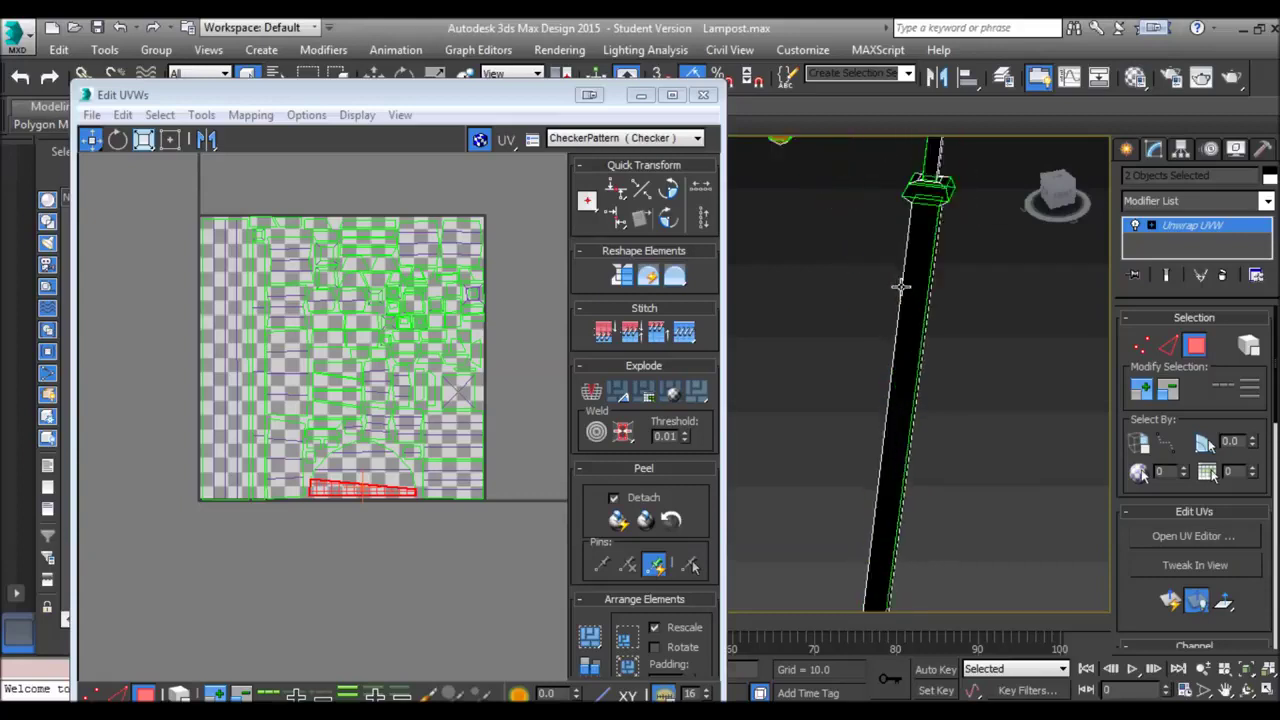
pyautogui.click(920, 313)
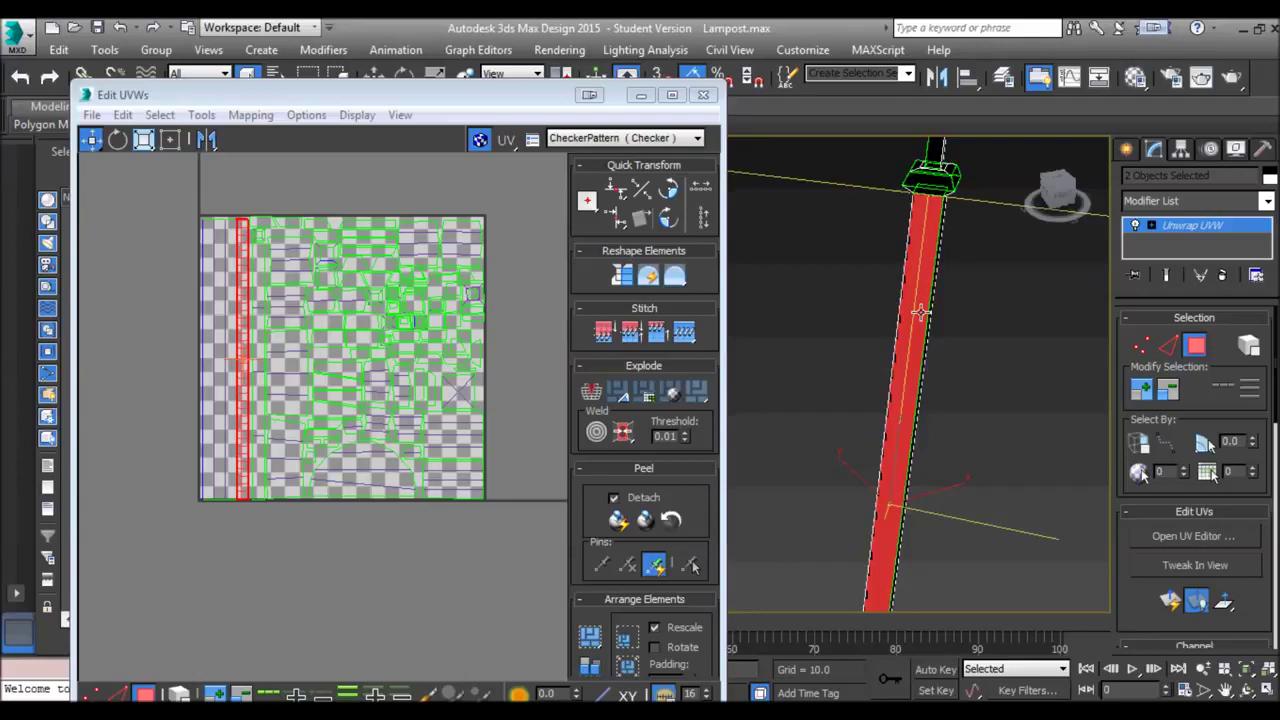
pyautogui.scroll(-5, 920, 313)
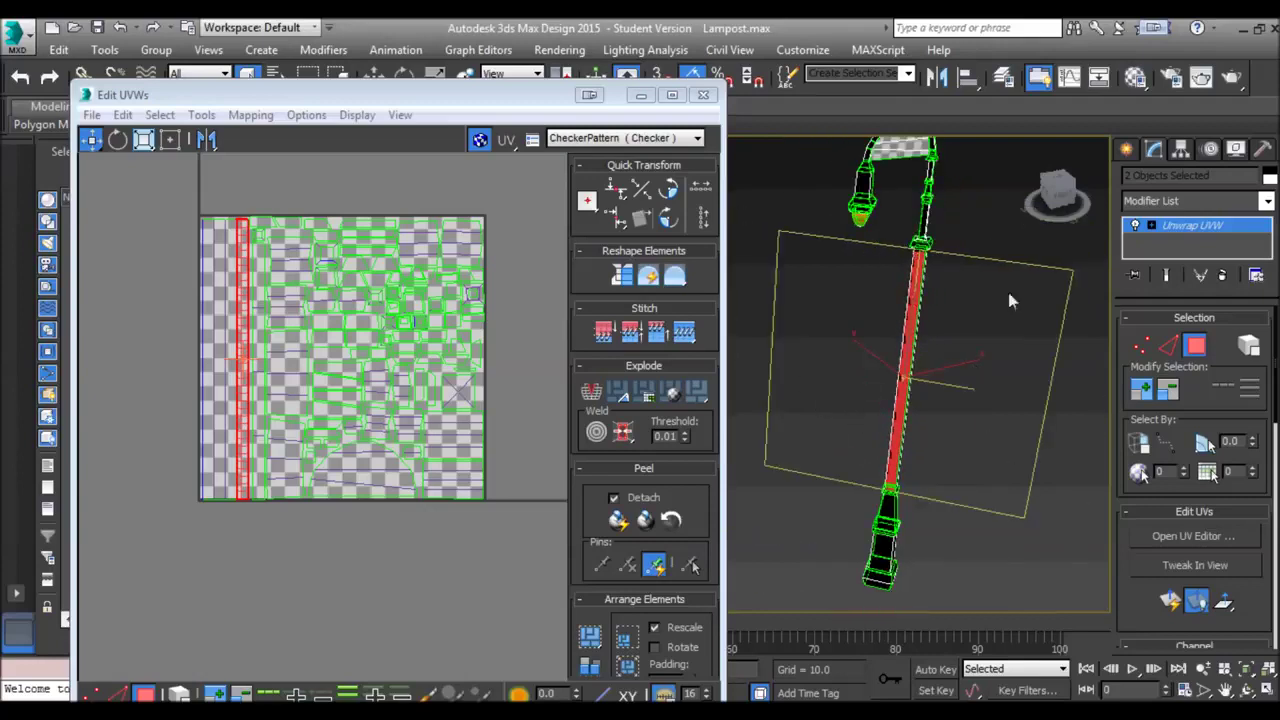
# Step: Select the upright face just above the lamppost's foot block and locate its piece in the UV layout
pyautogui.click(966, 215)
pyautogui.moveTo(946, 520); pyautogui.dragTo(823, 253, button='middle')
pyautogui.scroll(-2, 823, 253)
pyautogui.moveTo(848, 403); pyautogui.dragTo(862, 337, button='middle')
pyautogui.scroll(4, 862, 337)
pyautogui.click(813, 381)
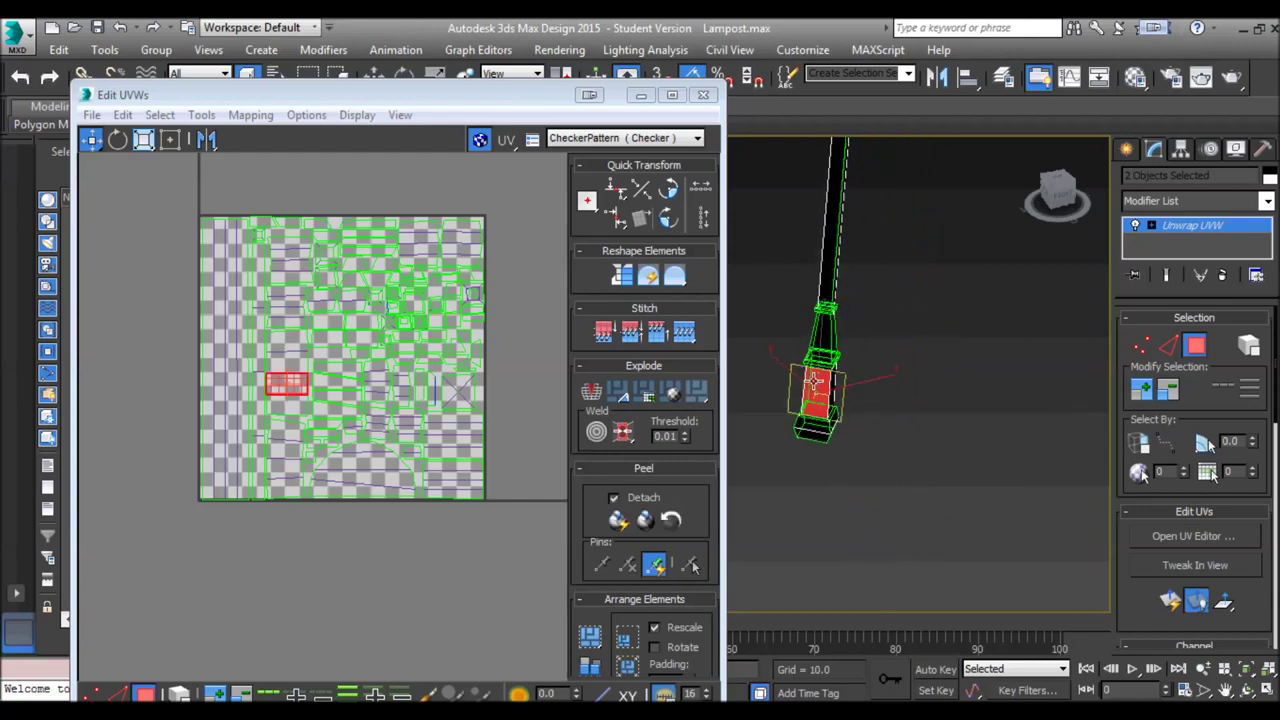
pyautogui.press('z')
pyautogui.keyDown('alt'); pyautogui.moveTo(812, 381); pyautogui.dragTo(859, 391, button='middle'); pyautogui.keyUp('alt')
pyautogui.scroll(-6, 858, 391)
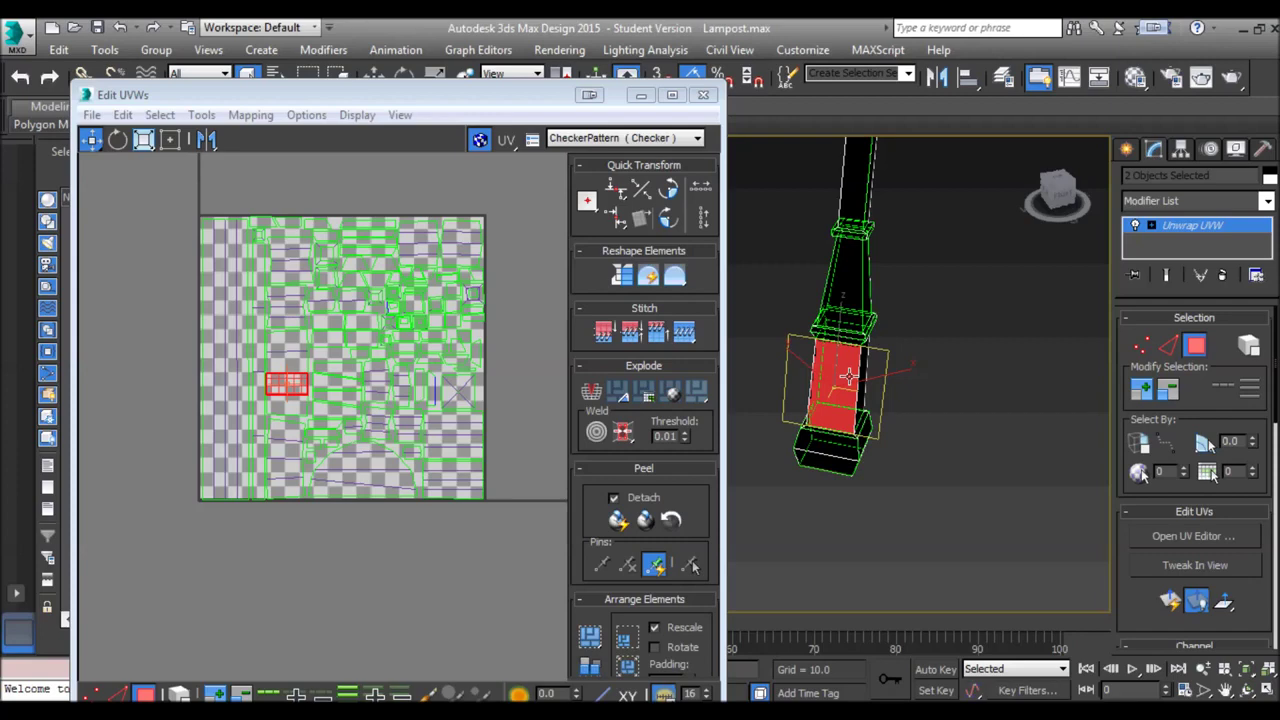
# Step: Select only the narrow ledge faces on top of the foot block and find their UV pieces
pyautogui.click(836, 488)
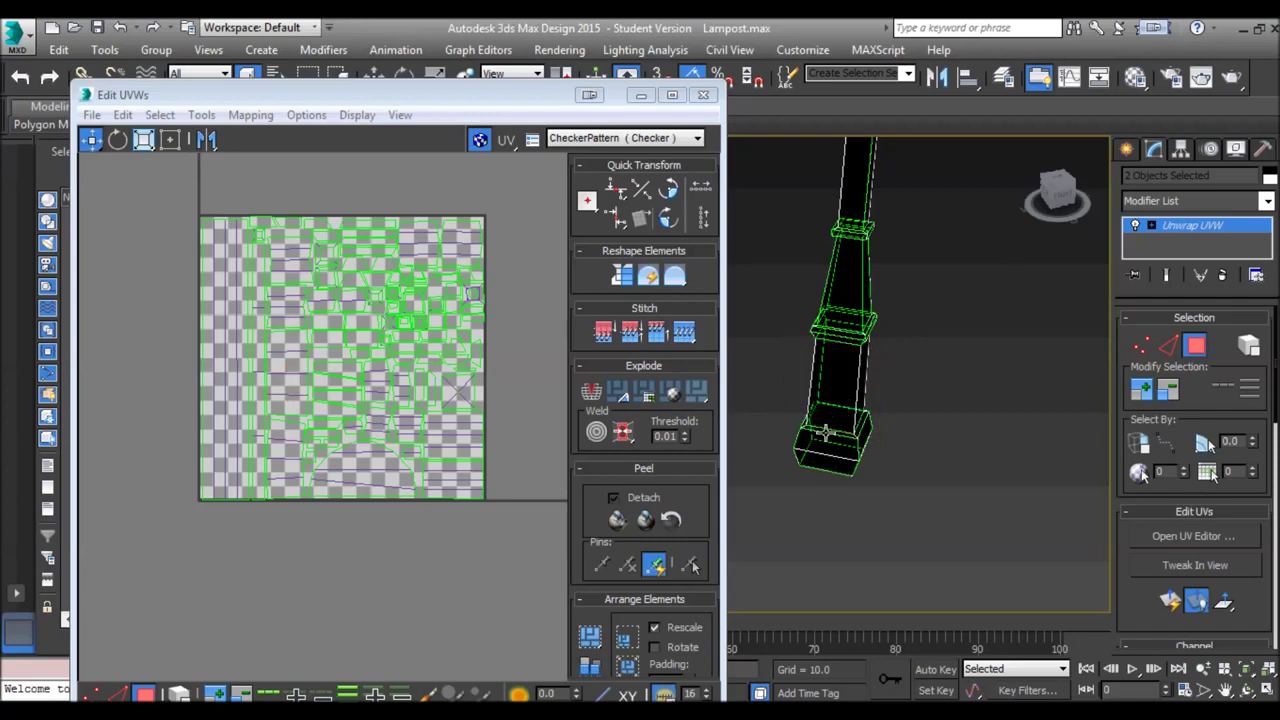
pyautogui.click(858, 426)
pyautogui.keyDown('alt'); pyautogui.moveTo(858, 426); pyautogui.dragTo(897, 471, button='middle'); pyautogui.keyUp('alt')
pyautogui.keyDown('ctrl'); pyautogui.click(811, 433); pyautogui.keyUp('ctrl')
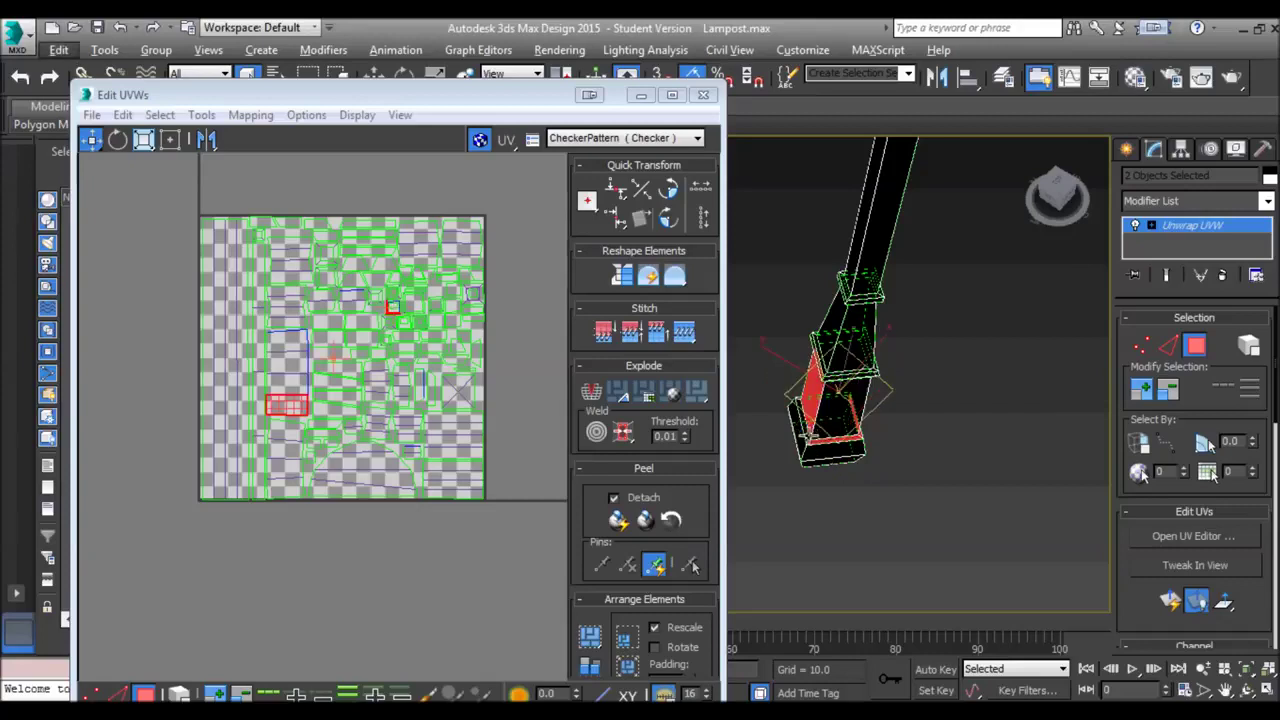
pyautogui.hotkey('ctrl', 'z')
pyautogui.keyDown('ctrl'); pyautogui.click(804, 428); pyautogui.keyUp('ctrl')
pyautogui.keyDown('alt'); pyautogui.moveTo(804, 428); pyautogui.dragTo(803, 396, button='middle'); pyautogui.keyUp('alt')
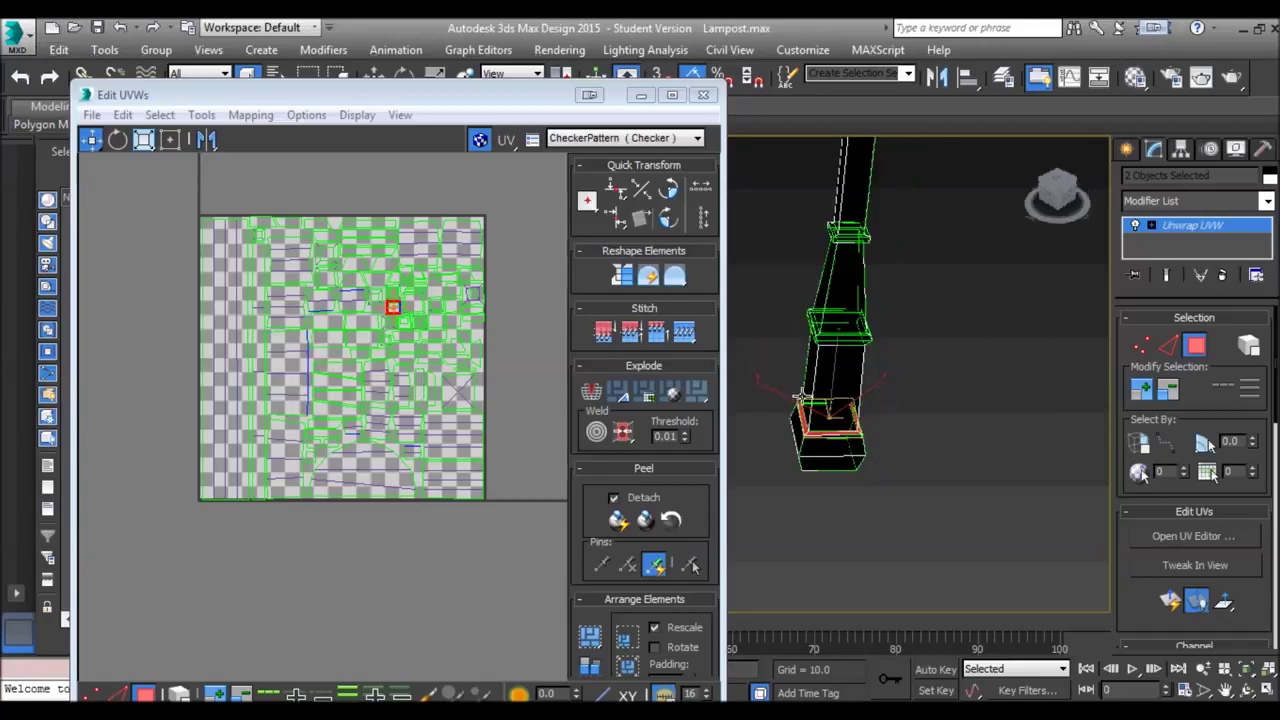
# Step: Select the front faces of the foot block, then only the upper one, and inspect their UV pieces
pyautogui.click(832, 443)
pyautogui.keyDown('ctrl'); pyautogui.click(837, 464); pyautogui.keyUp('ctrl')
pyautogui.keyDown('alt'); pyautogui.moveTo(843, 446); pyautogui.dragTo(870, 452, button='middle'); pyautogui.keyUp('alt')
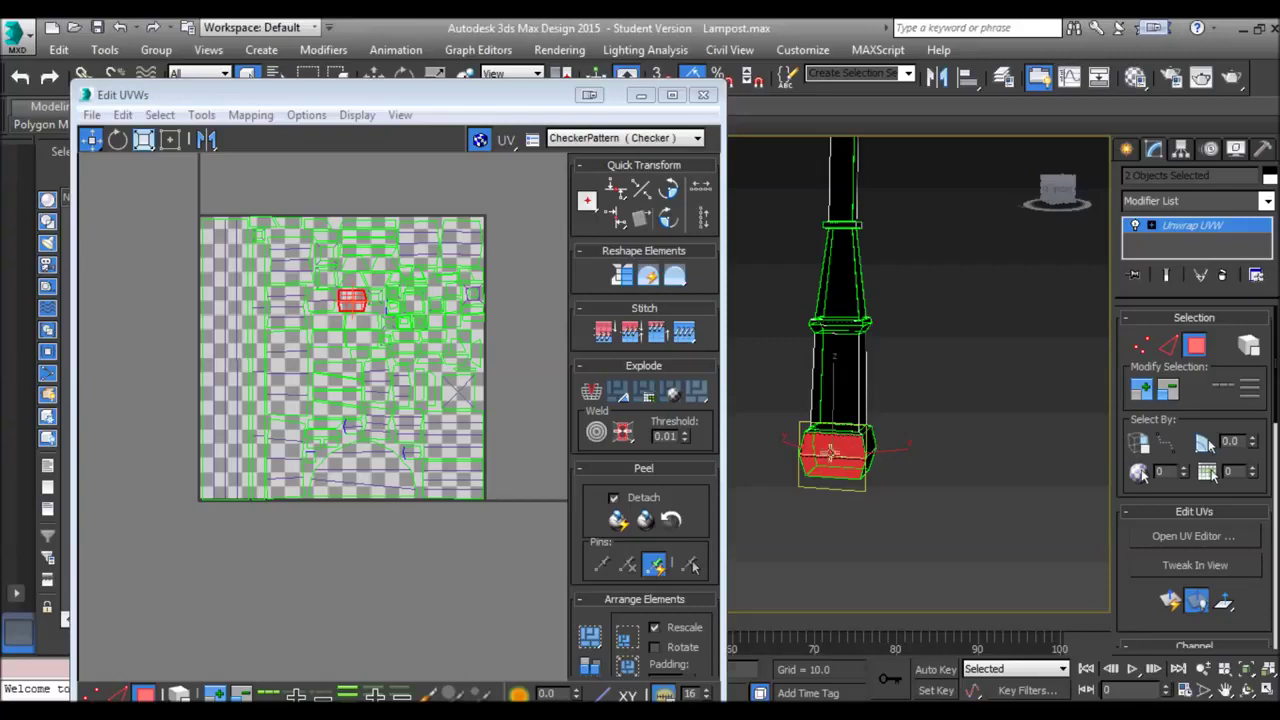
pyautogui.click(832, 448)
pyautogui.scroll(5, 840, 450)
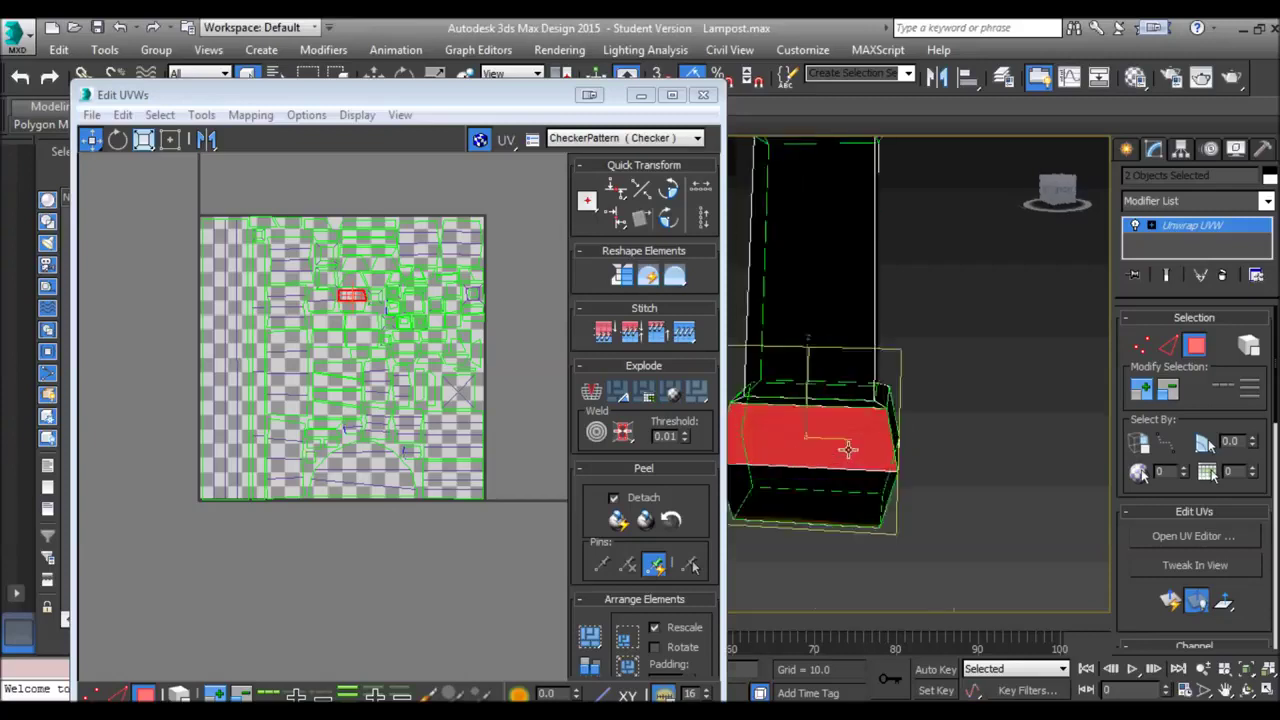
pyautogui.scroll(-8, 850, 452)
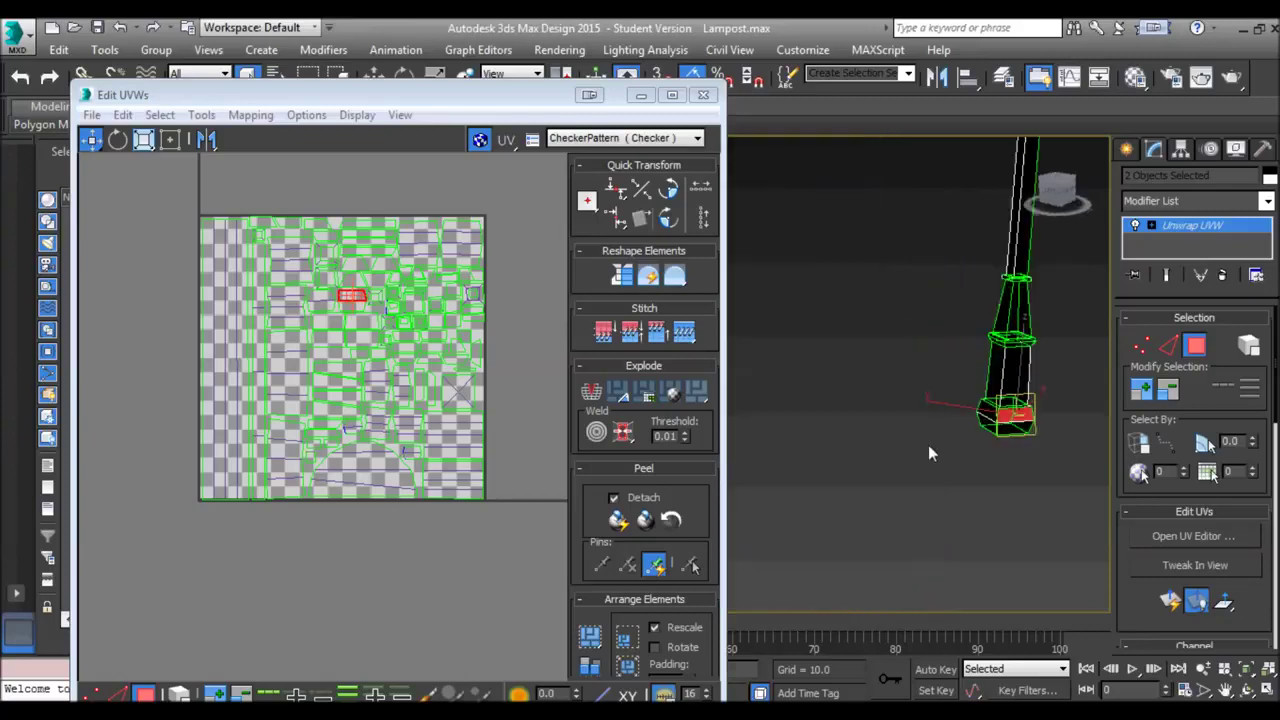
pyautogui.scroll(6, 929, 452)
pyautogui.scroll(-8, 915, 423)
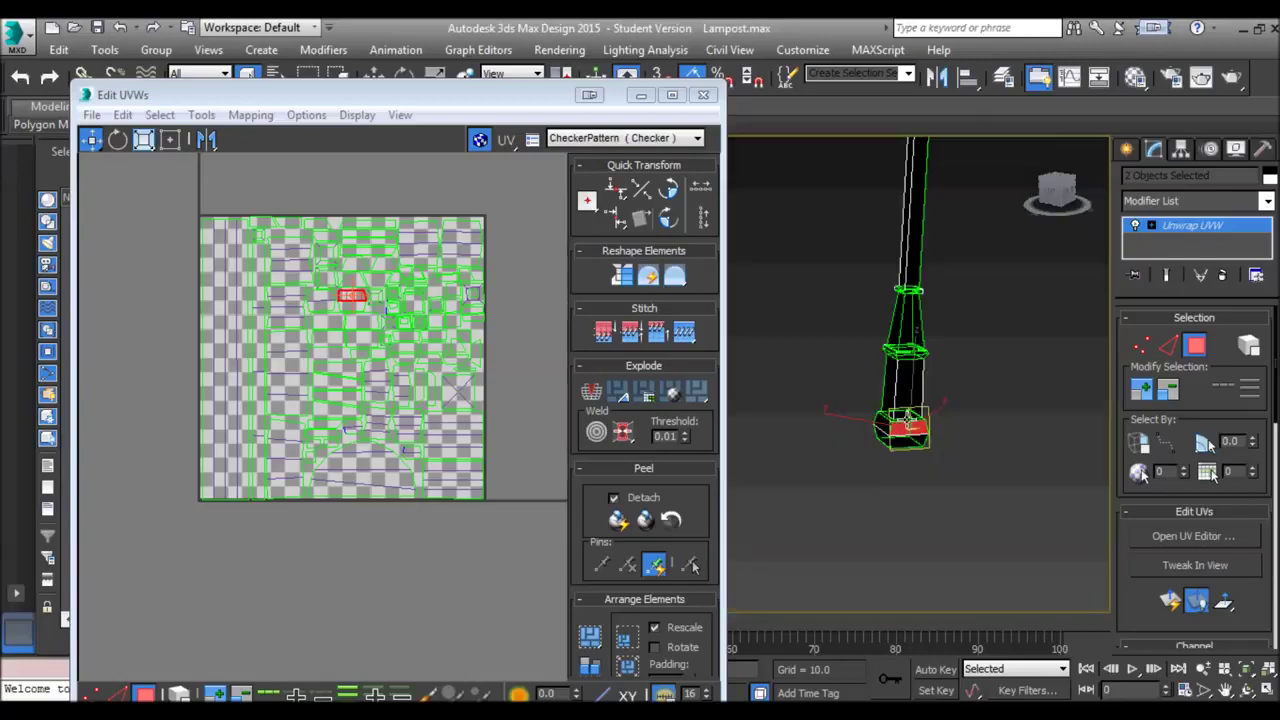
pyautogui.moveTo(901, 387); pyautogui.dragTo(894, 457, button='middle')
pyautogui.scroll(-2, 893, 442)
pyautogui.moveTo(900, 285); pyautogui.dragTo(878, 425, button='middle')
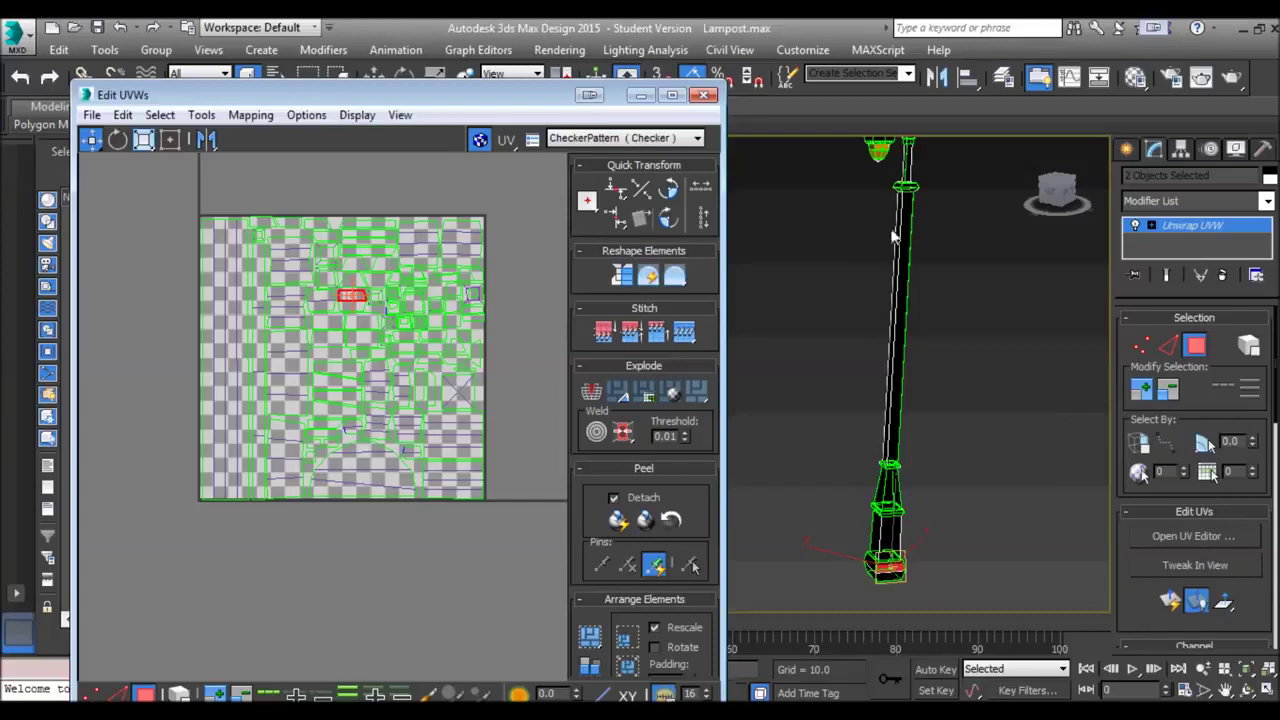
pyautogui.moveTo(849, 406); pyautogui.dragTo(850, 409, button='middle')
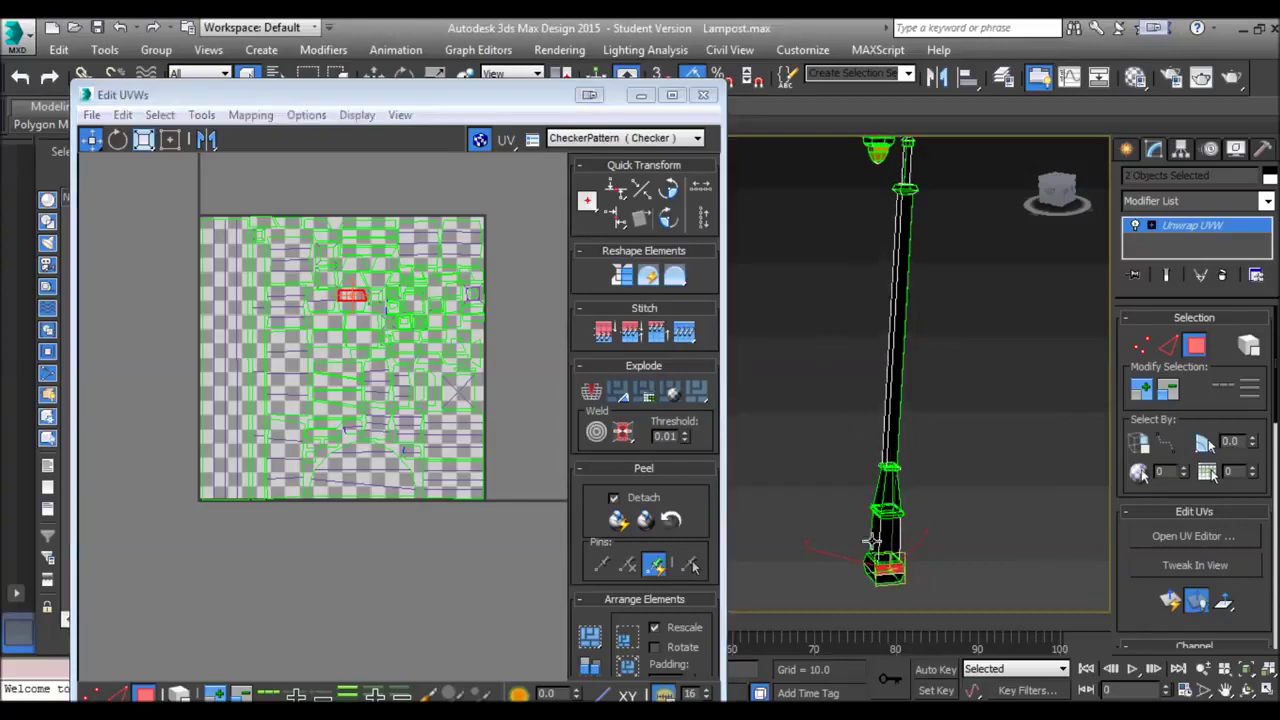
pyautogui.press('z')
pyautogui.scroll(-8, 902, 511)
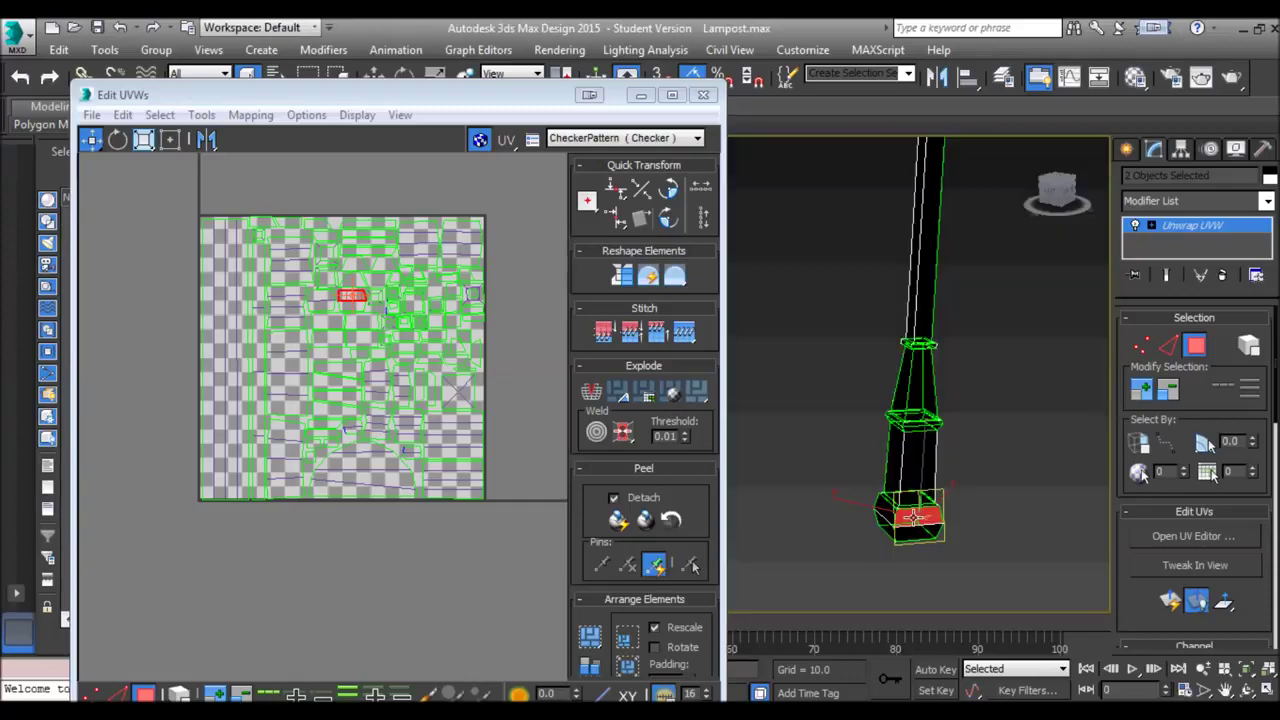
pyautogui.scroll(-3, 912, 517)
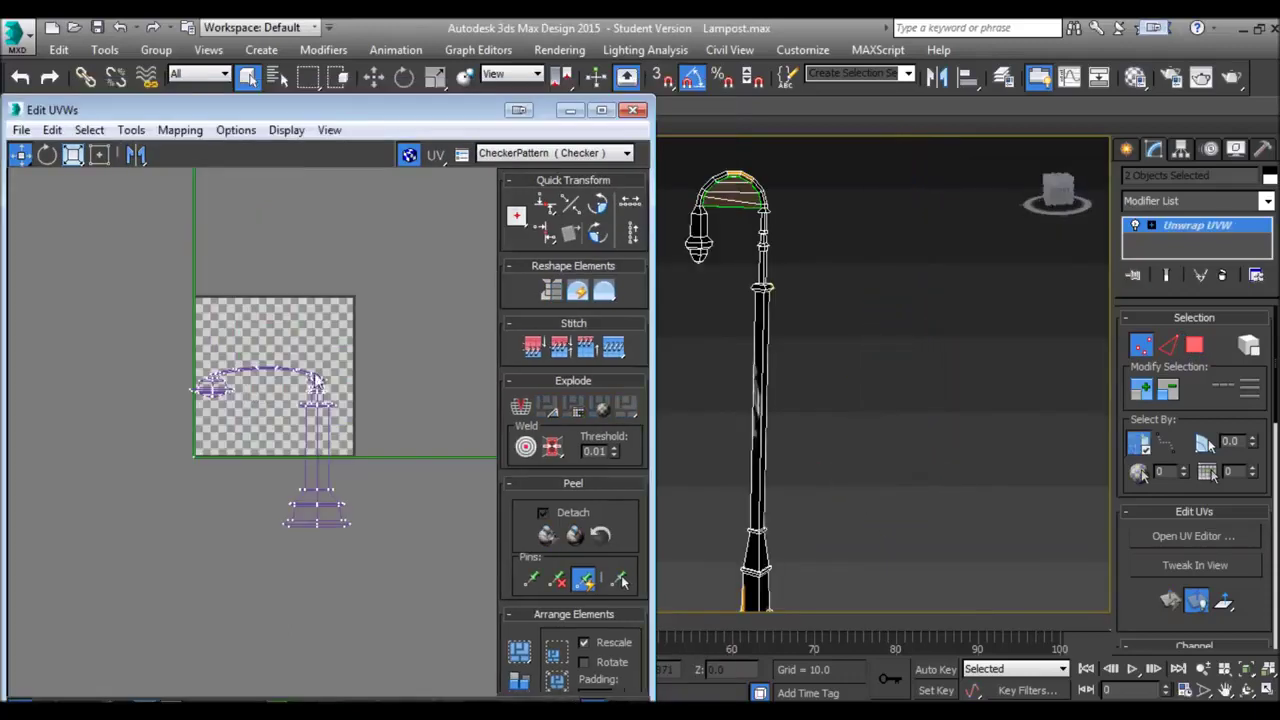
# Step: Switch to polygon selection and select the half-round panel under the lamppost's arch
pyautogui.moveTo(318, 368); pyautogui.dragTo(259, 421, button='middle')
pyautogui.scroll(-3, 262, 401)
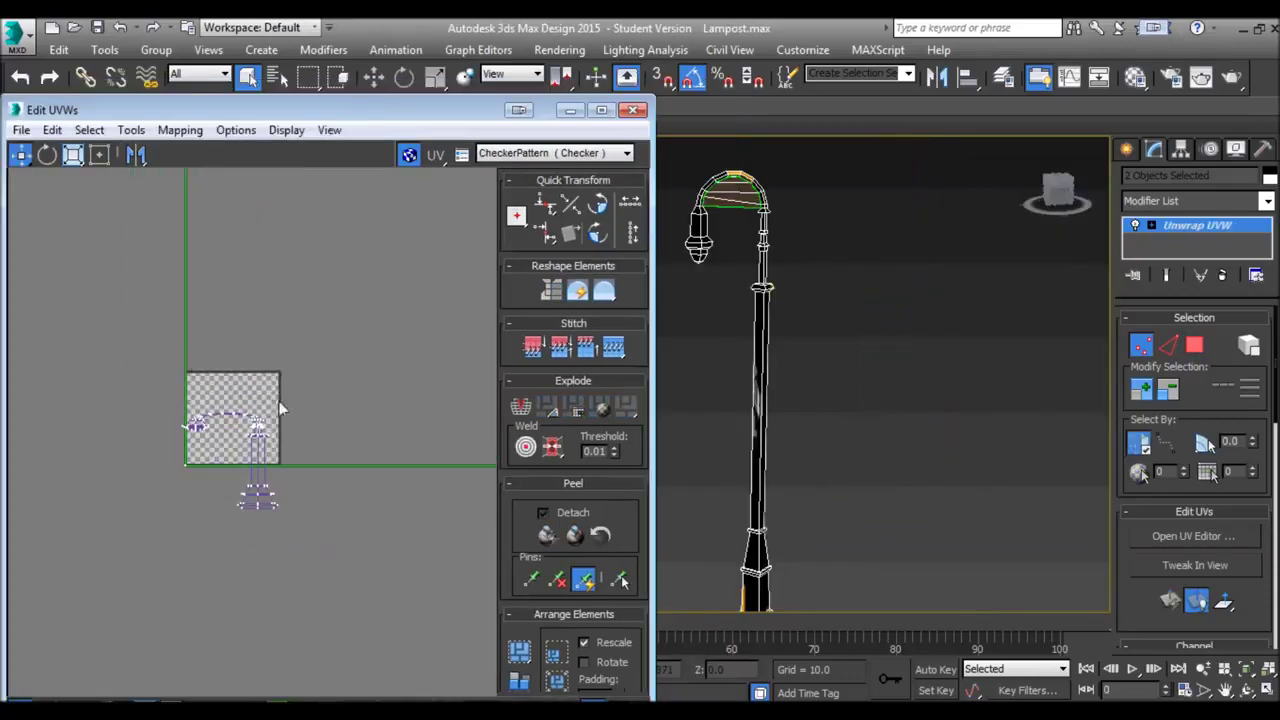
pyautogui.scroll(4, 220, 380)
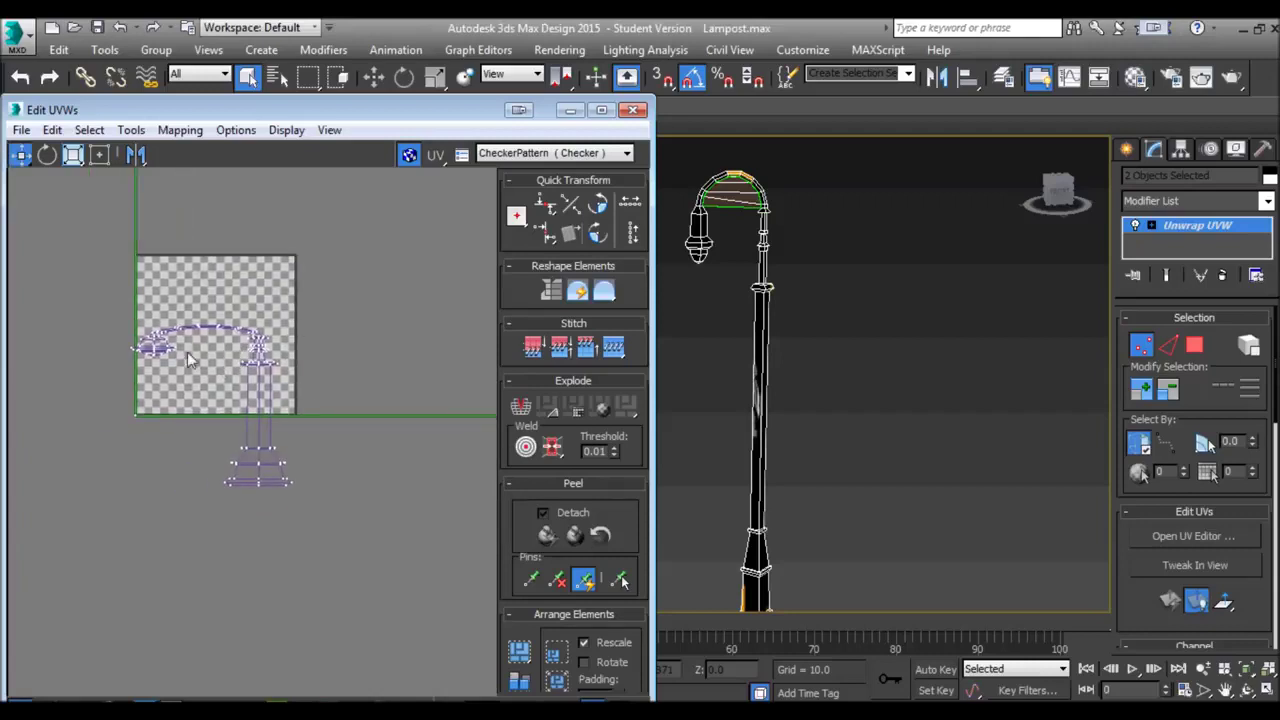
pyautogui.moveTo(259, 382); pyautogui.dragTo(285, 348, button='middle')
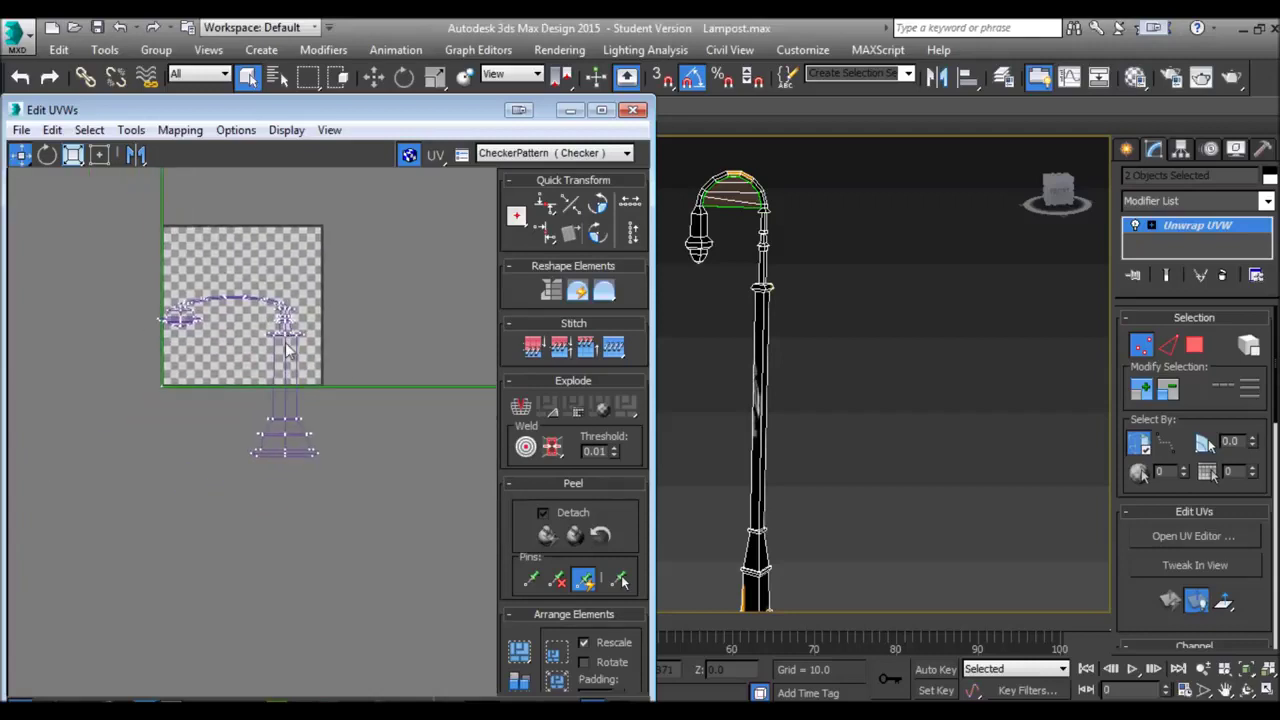
pyautogui.scroll(3, 285, 350)
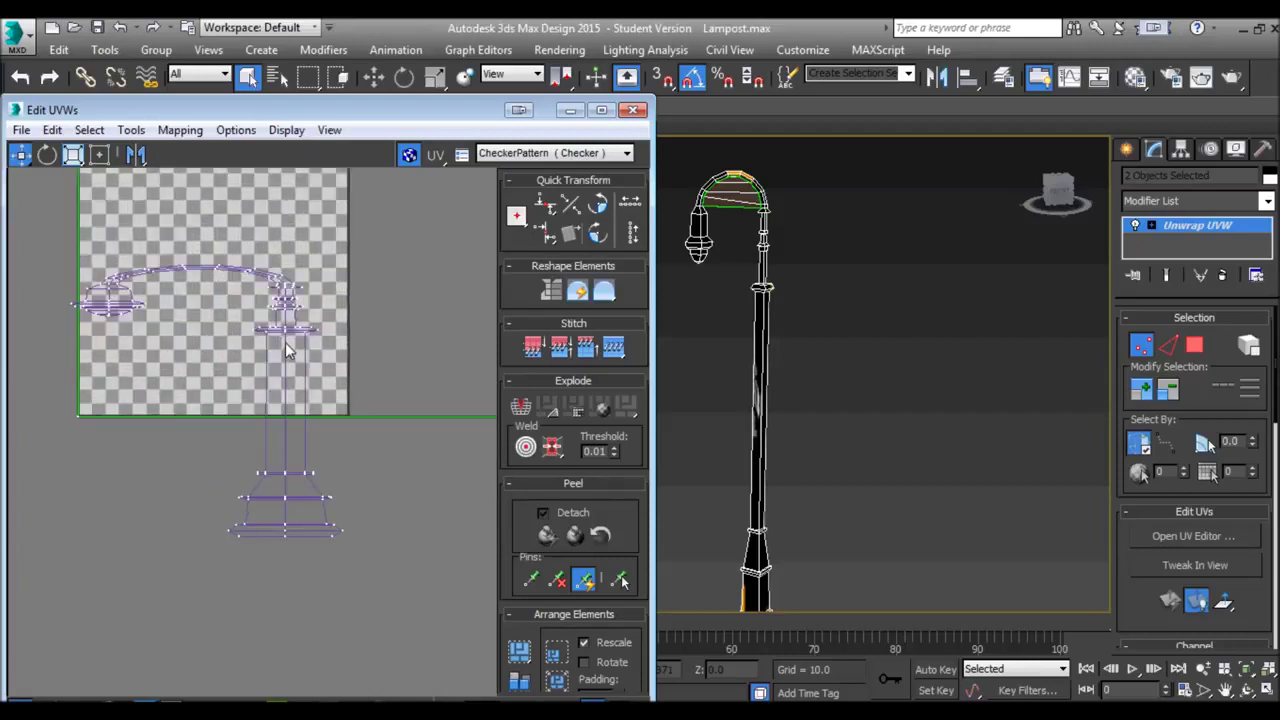
pyautogui.click(1196, 345)
pyautogui.moveTo(764, 246); pyautogui.dragTo(807, 318, button='middle')
pyautogui.scroll(3, 807, 318)
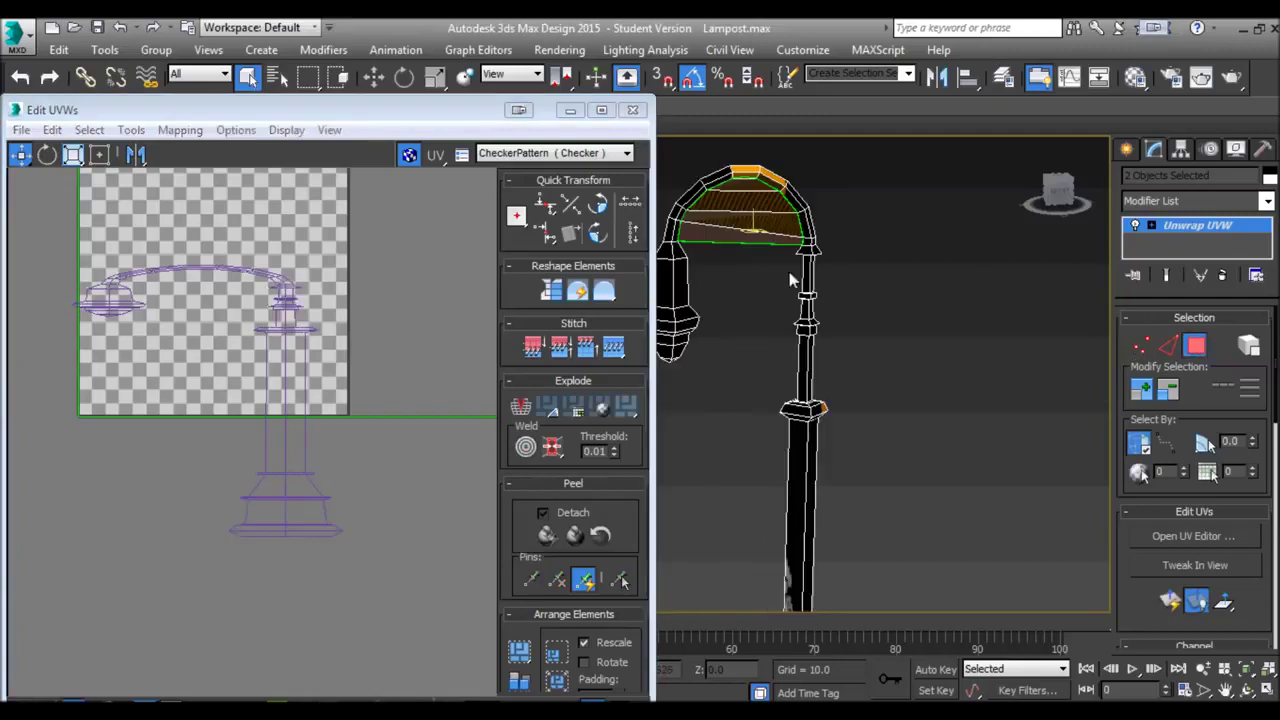
pyautogui.click(757, 238)
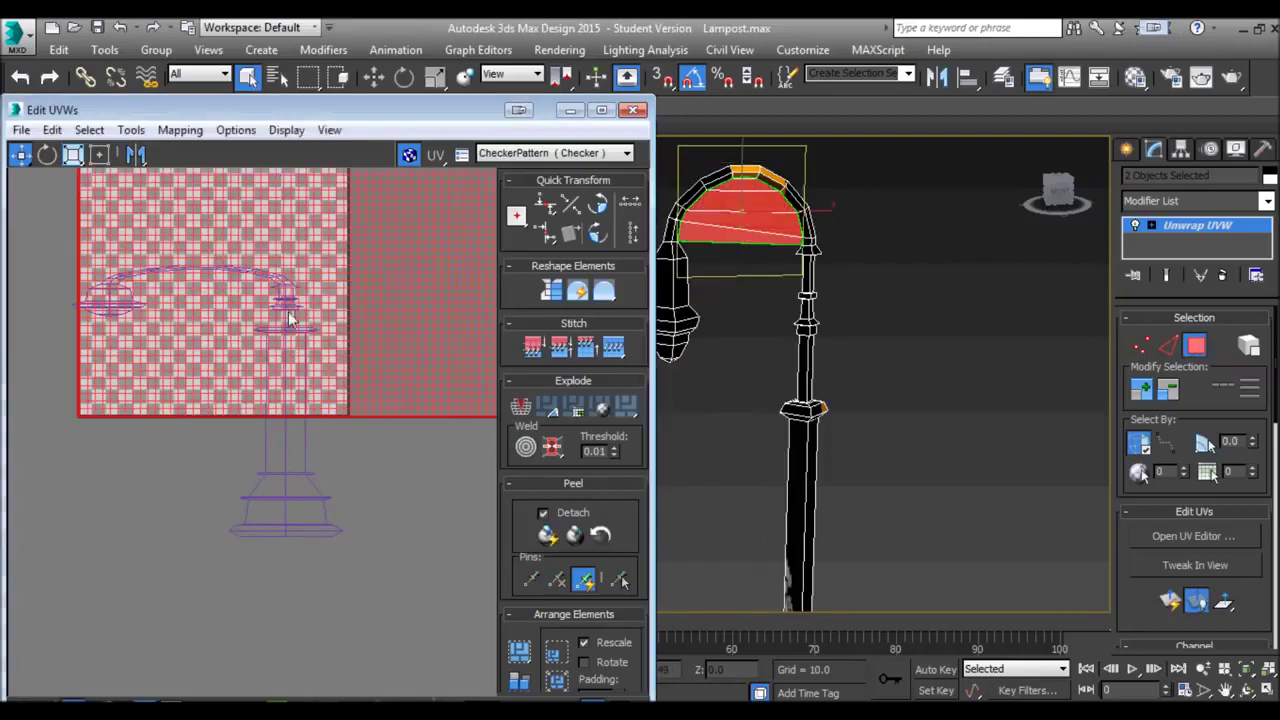
# Step: Remap the selected half-round panel polygons into their own flat UV shell
pyautogui.scroll(-4, 283, 358)
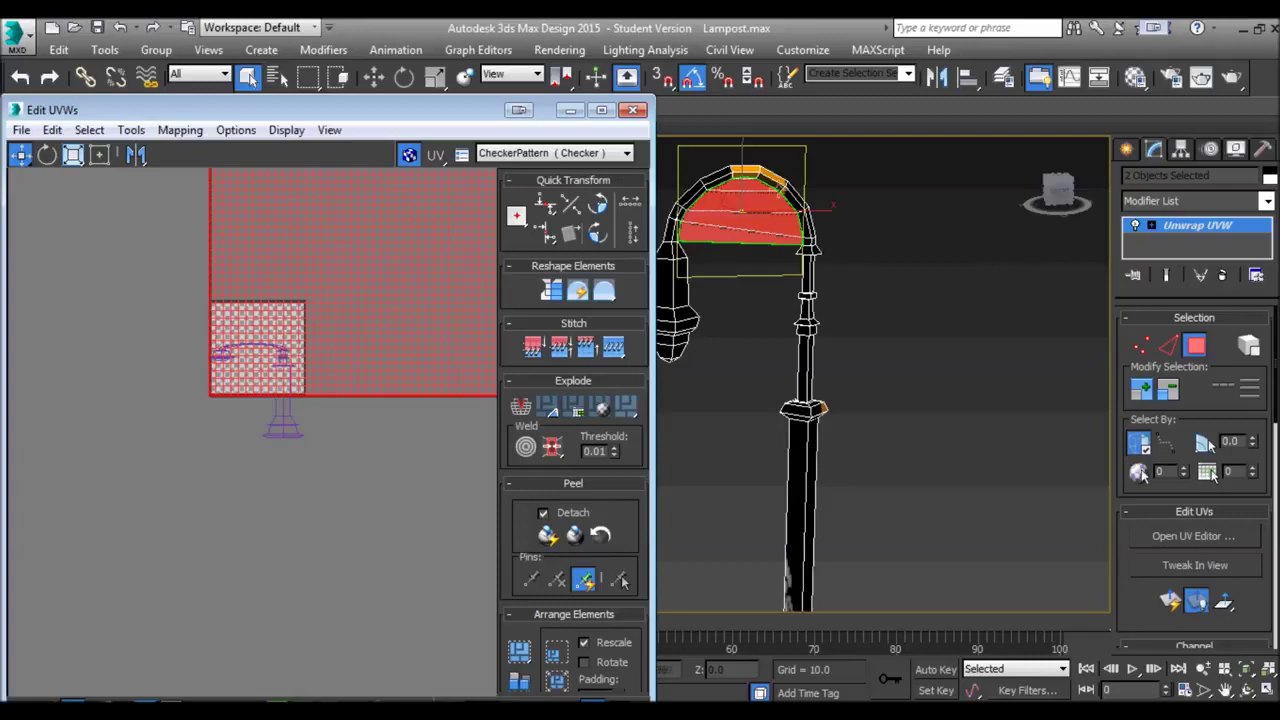
pyautogui.click(180, 130)
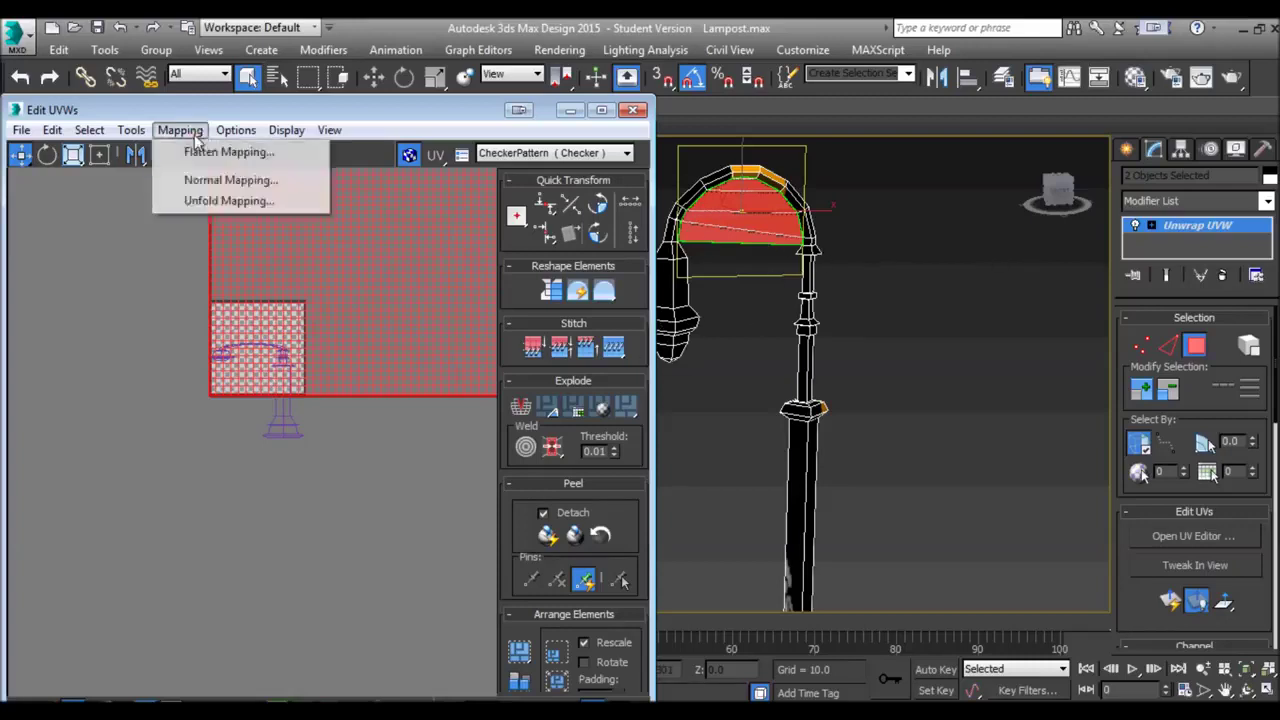
pyautogui.click(200, 177)
pyautogui.click(143, 66)
pyautogui.click(104, 130)
pyautogui.click(280, 120)
# Step: Move the half-round panel's UV shell outside the checker tile to the empty area below it, and deselect it
pyautogui.moveTo(333, 273); pyautogui.dragTo(323, 277, button='middle')
pyautogui.scroll(-1, 304, 293)
pyautogui.scroll(2, 300, 312)
pyautogui.moveTo(247, 384); pyautogui.dragTo(131, 542)
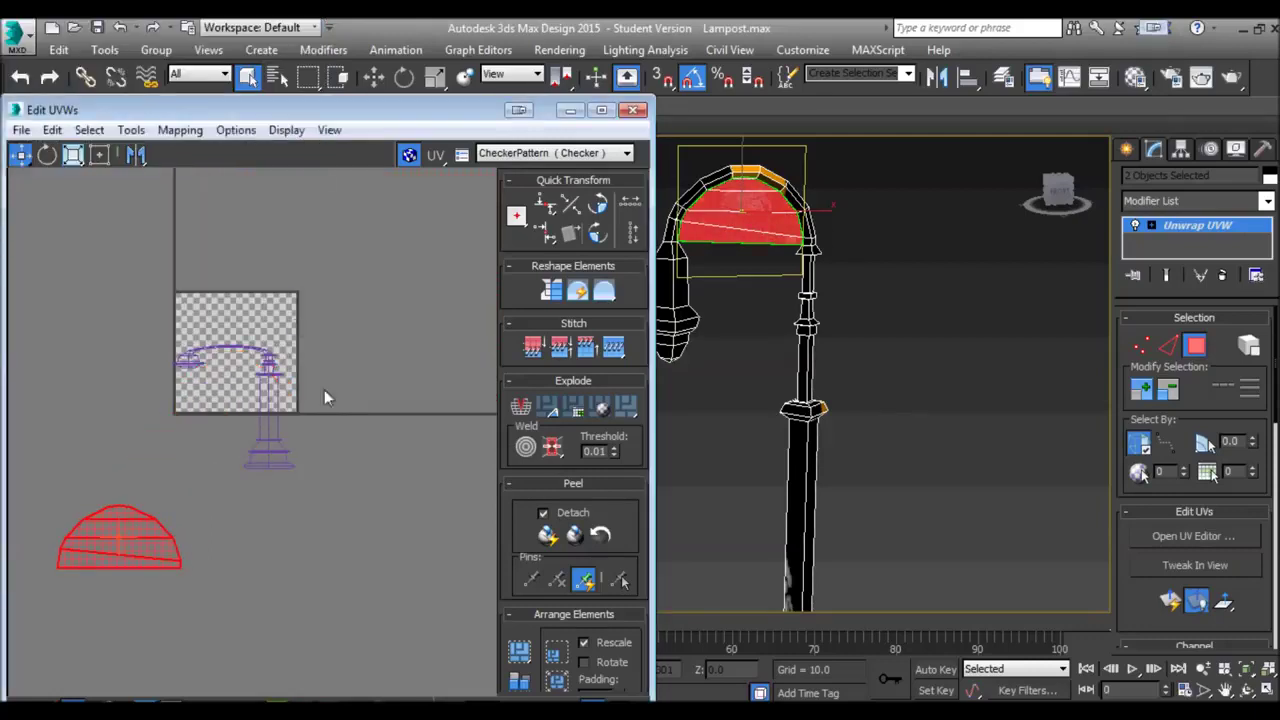
pyautogui.click(295, 530)
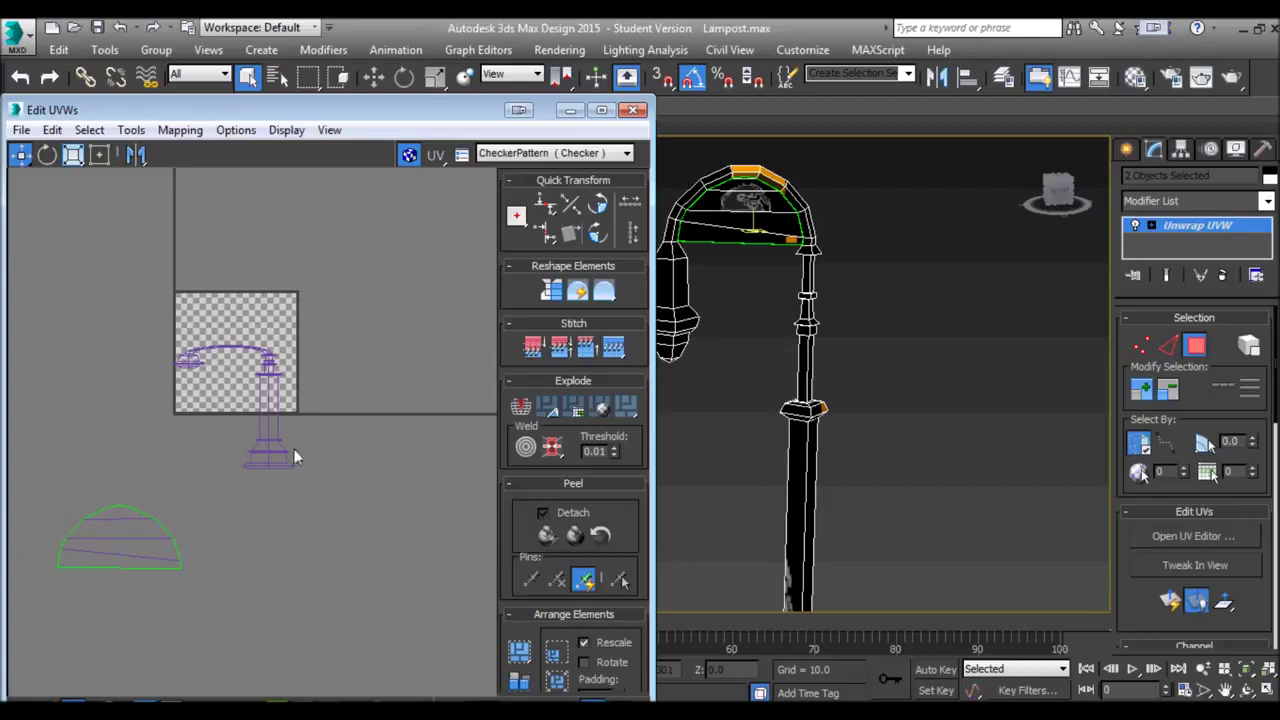
# Step: Display the CheckerPattern texture on the lamppost in the viewport
pyautogui.click(515, 153)
pyautogui.click(505, 172)
pyautogui.scroll(10, 706, 258)
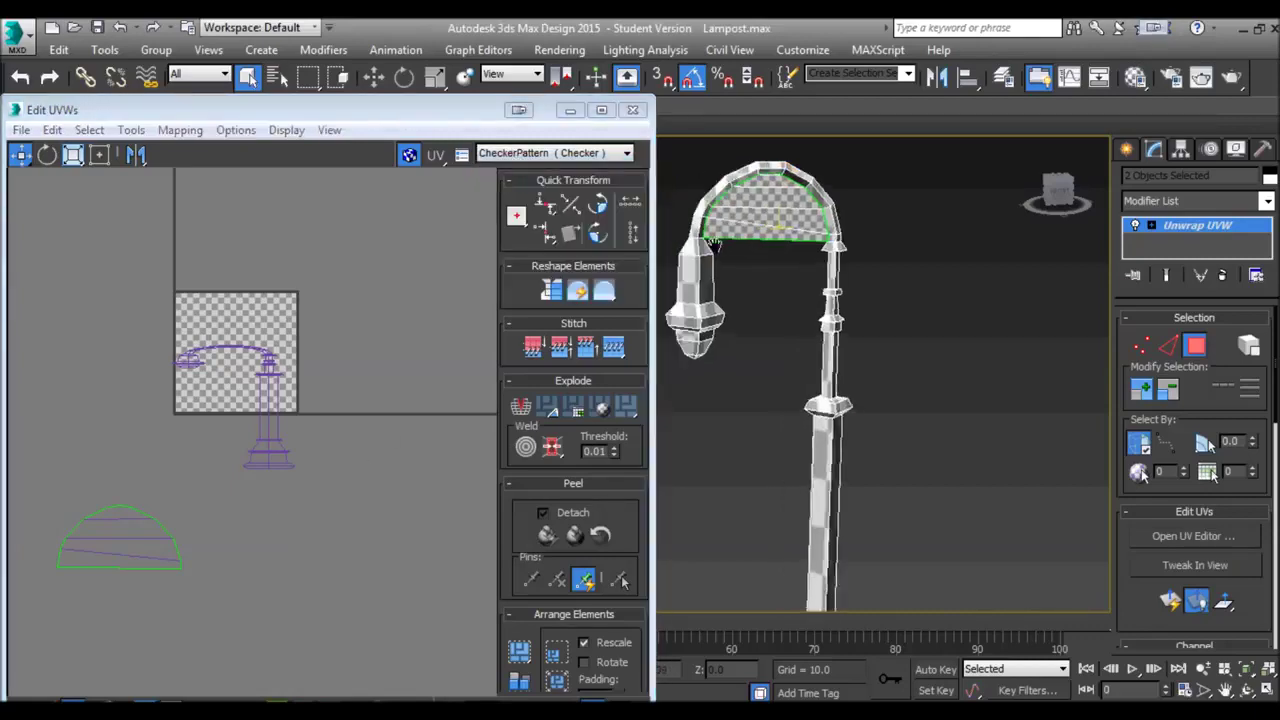
# Step: Examine the checker pattern along the post, on the foot and on the half-round panel under the arch
pyautogui.scroll(-12, 912, 376)
pyautogui.keyDown('alt'); pyautogui.moveTo(912, 376); pyautogui.dragTo(870, 380, button='middle'); pyautogui.keyUp('alt')
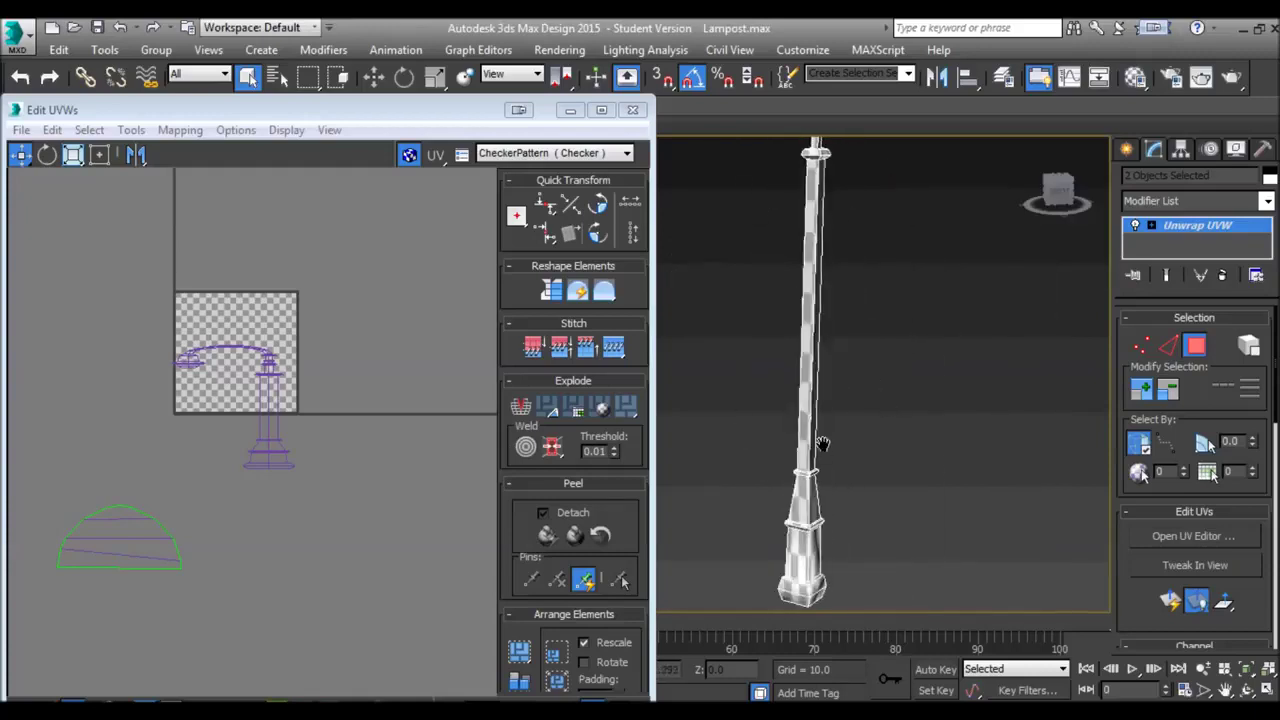
pyautogui.scroll(6, 822, 385)
pyautogui.scroll(-4, 778, 366)
pyautogui.moveTo(777, 341)
pyautogui.mouseDown(button='middle')
pyautogui.moveTo(776, 313)
pyautogui.moveTo(772, 360)
pyautogui.mouseUp(button='middle')
pyautogui.scroll(2, 776, 311)
pyautogui.scroll(-5, 772, 360)
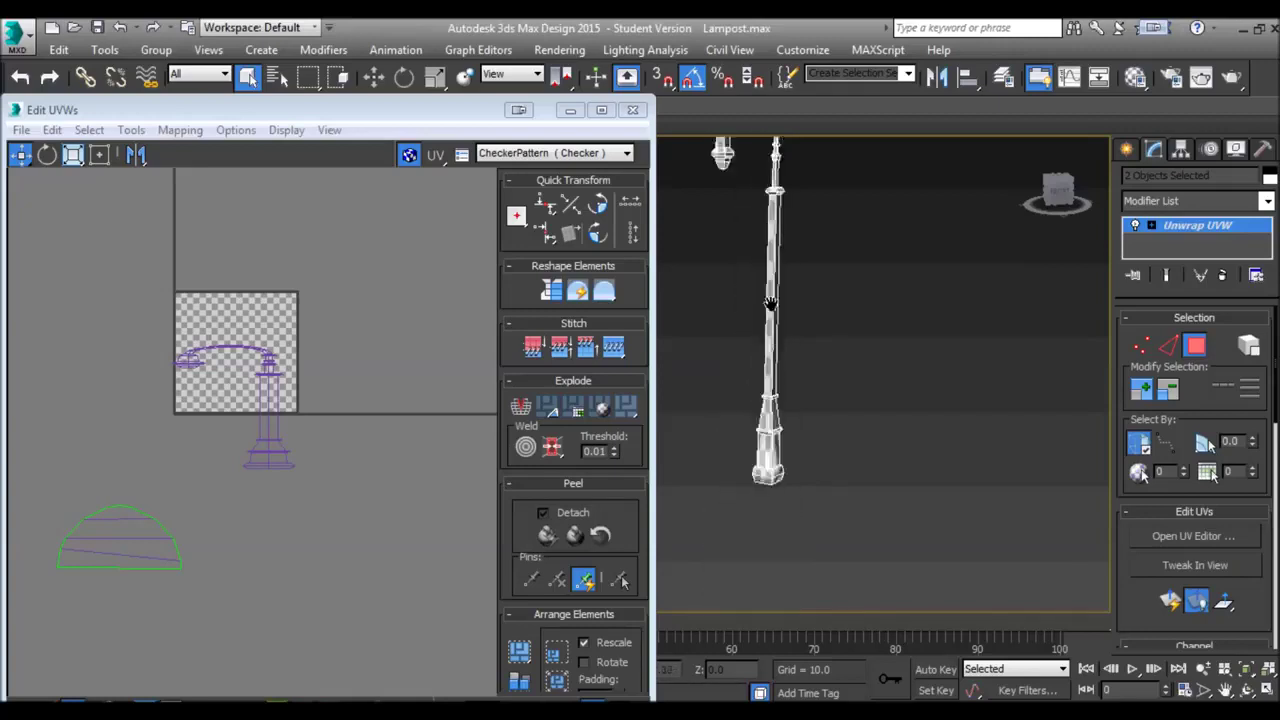
pyautogui.scroll(4, 769, 331)
pyautogui.scroll(-4, 790, 350)
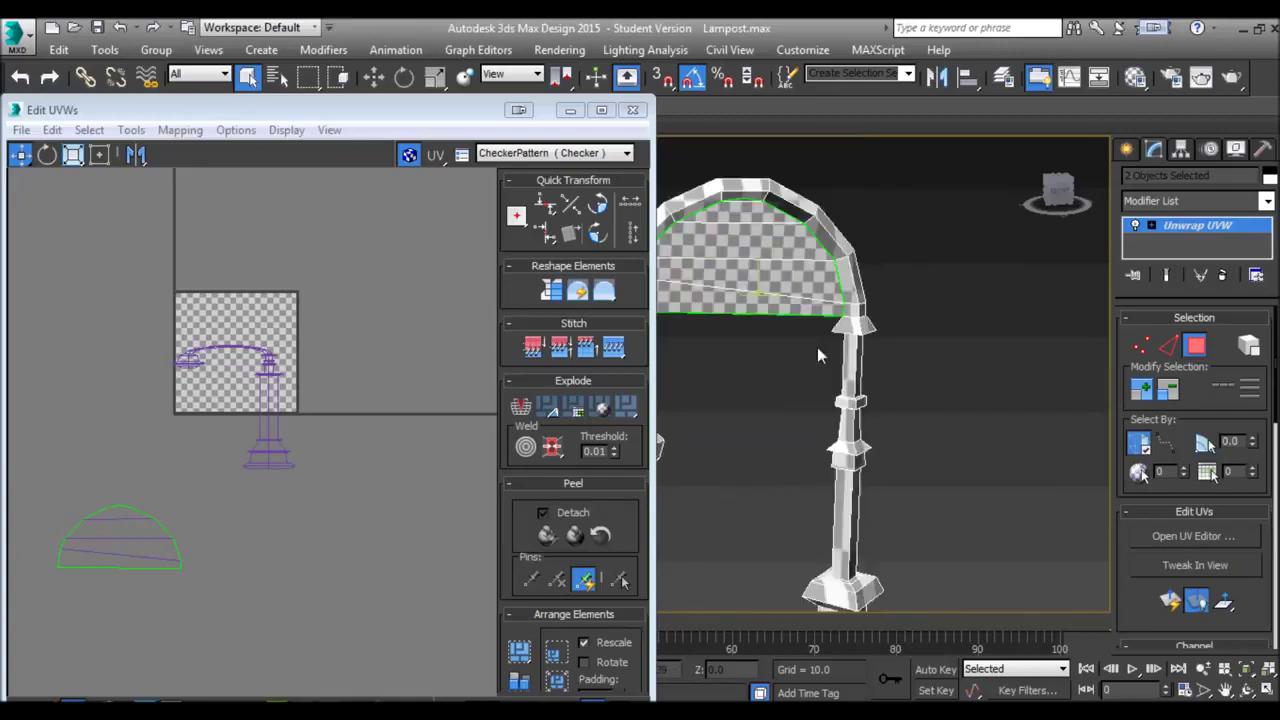
pyautogui.moveTo(798, 354); pyautogui.dragTo(863, 341, button='middle')
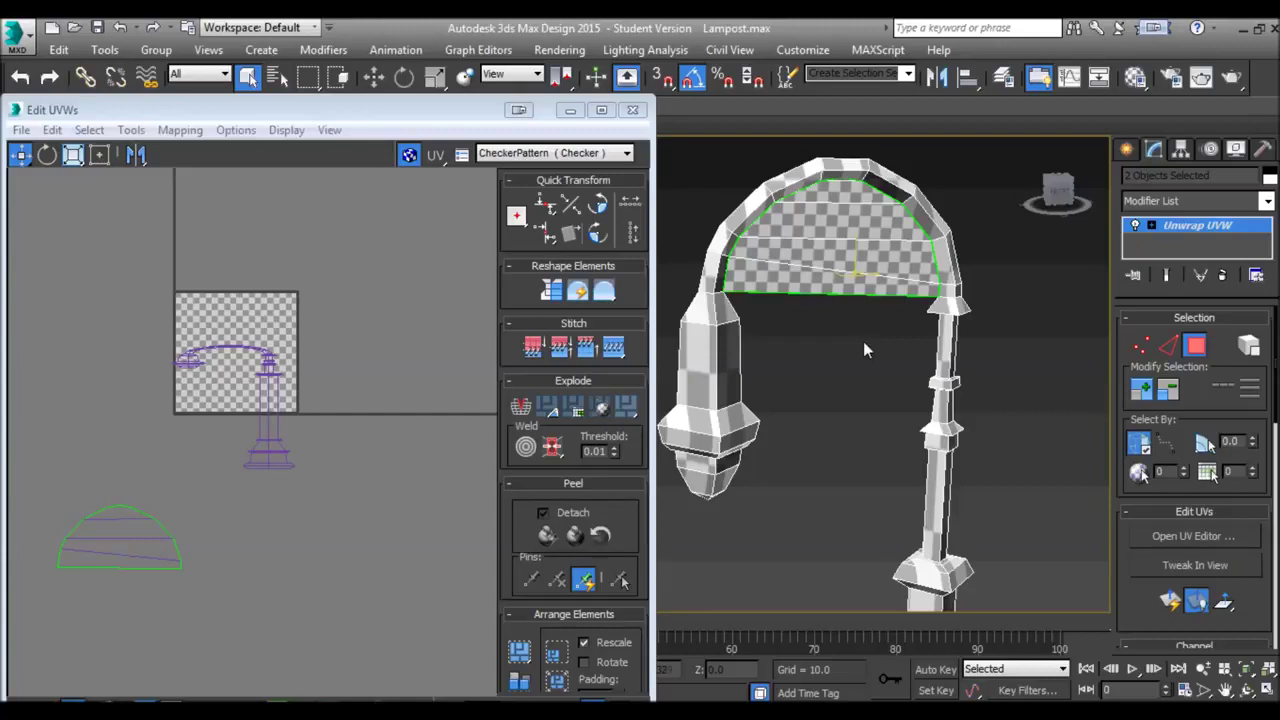
# Step: Select the front-facing sides of the block above the foot, map them with Normal Mapping set to Box Mapping, and move the pieces below the checker tile
pyautogui.click(382, 451)
pyautogui.moveTo(828, 467); pyautogui.dragTo(850, 387, button='middle')
pyautogui.moveTo(846, 535); pyautogui.dragTo(838, 388, button='middle')
pyautogui.moveTo(872, 353); pyautogui.dragTo(700, 368)
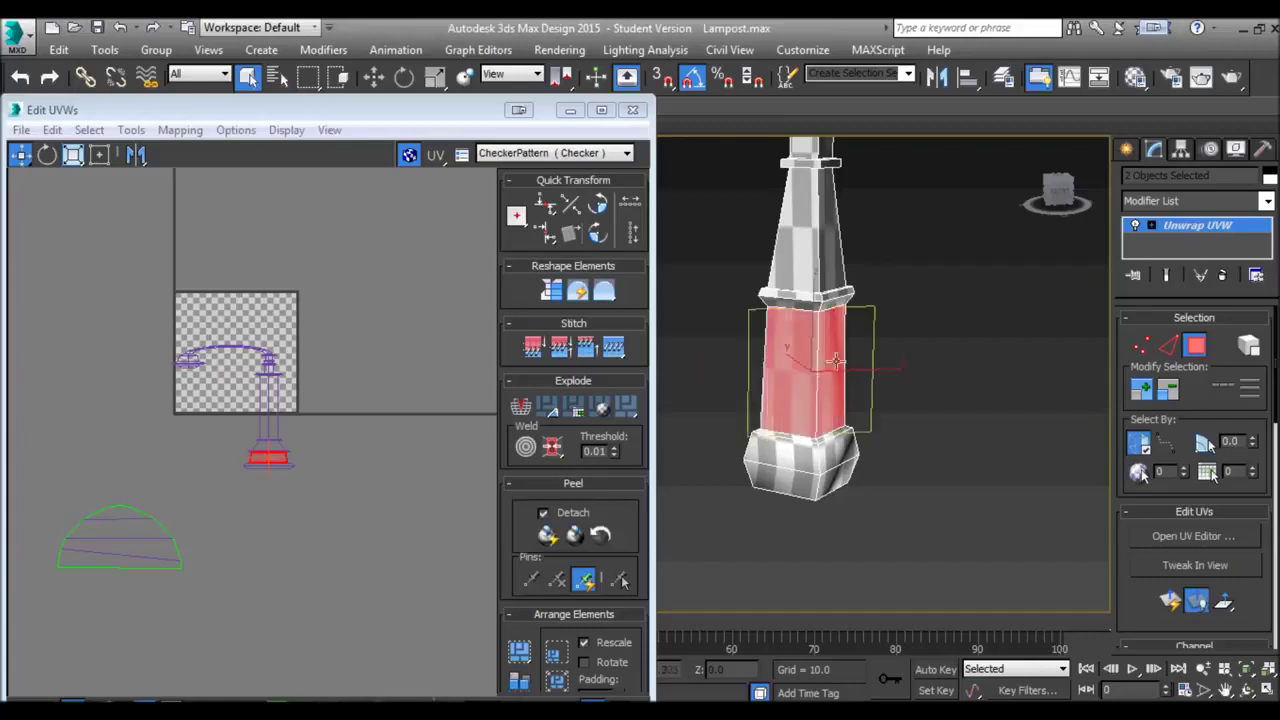
pyautogui.keyDown('alt'); pyautogui.moveTo(854, 354); pyautogui.dragTo(741, 337, button='middle'); pyautogui.keyUp('alt')
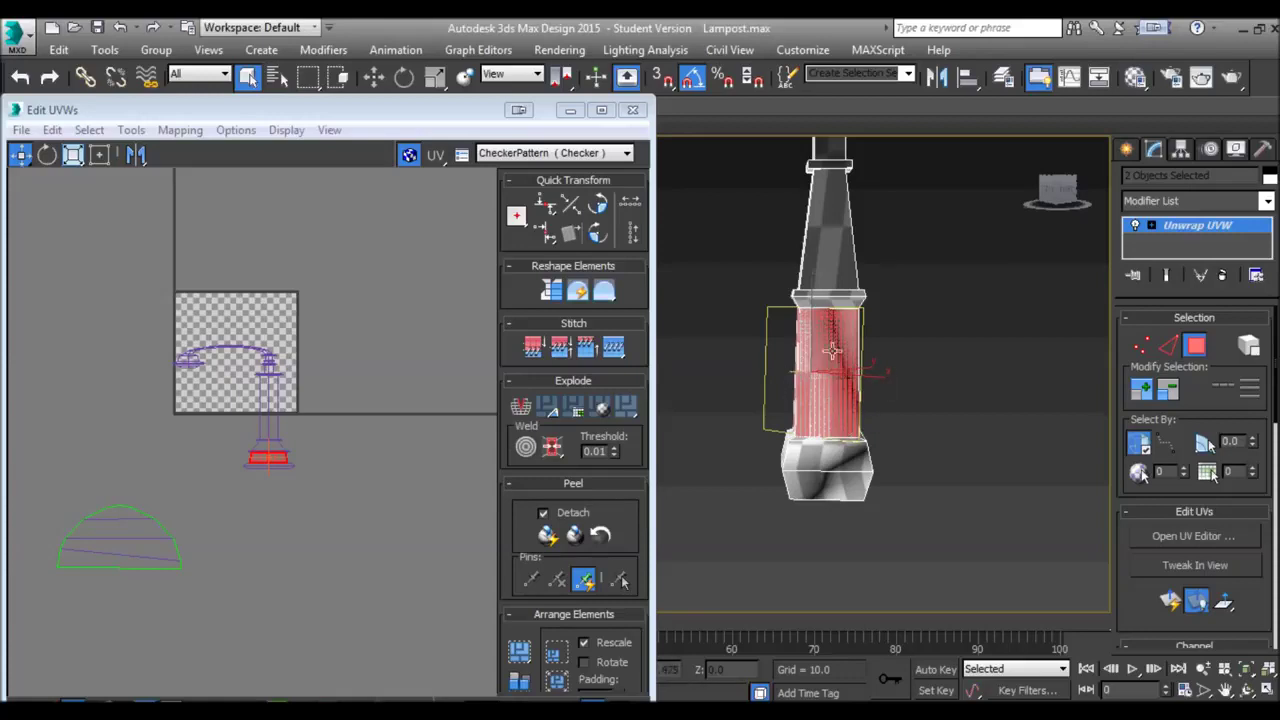
pyautogui.click(183, 131)
pyautogui.click(212, 177)
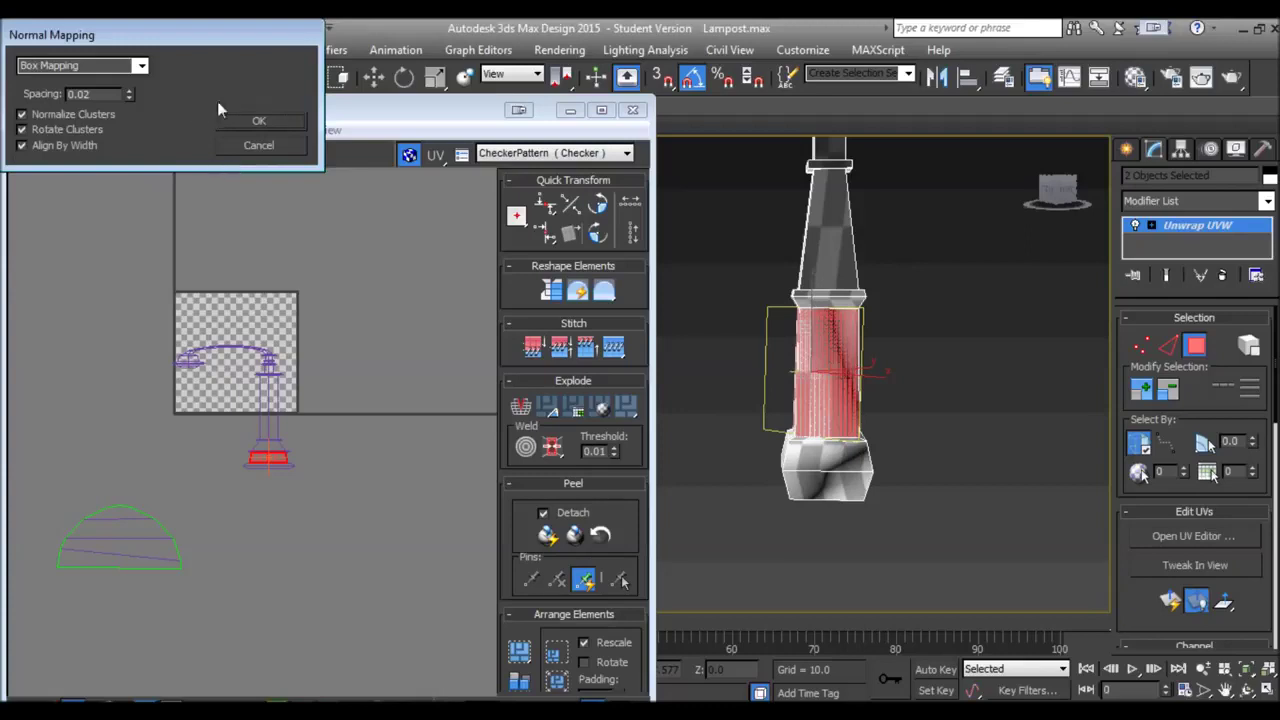
pyautogui.click(264, 120)
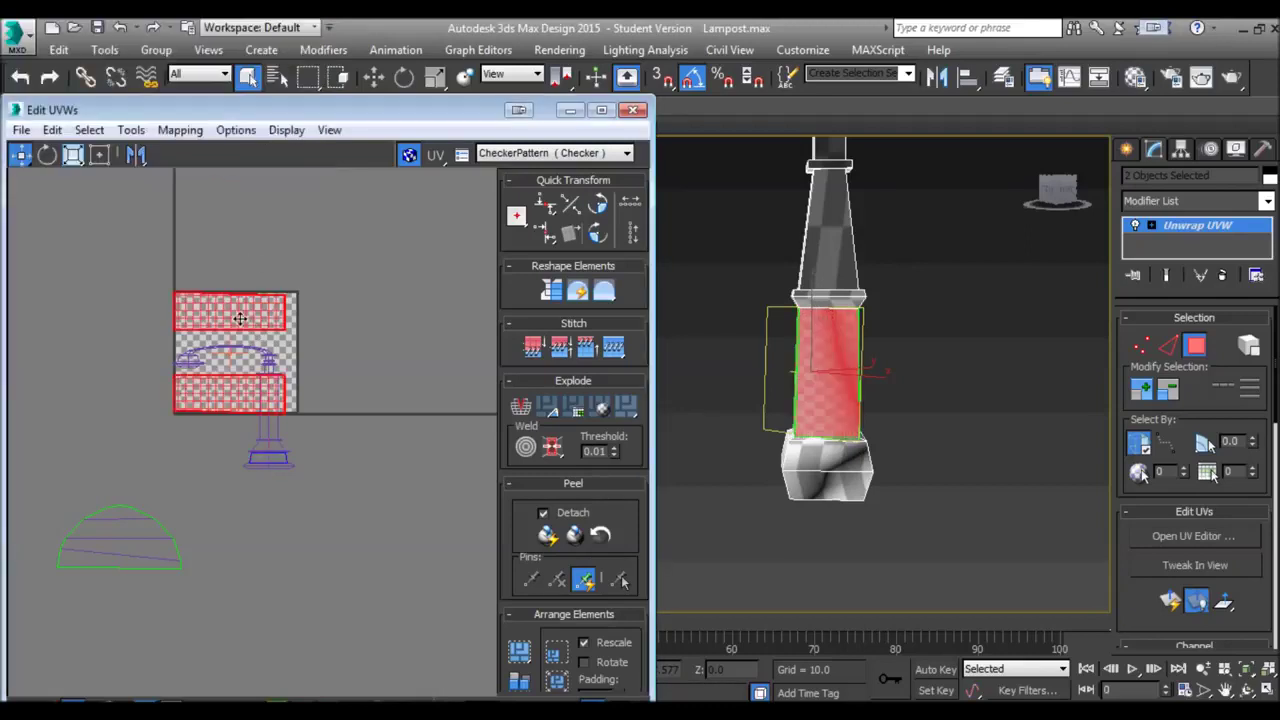
pyautogui.moveTo(252, 318); pyautogui.dragTo(423, 450)
# Step: Turn off Ignore Backfacing, select all four sides of the block above the foot, and remap them with Normal Mapping
pyautogui.moveTo(834, 364); pyautogui.dragTo(803, 362, button='middle')
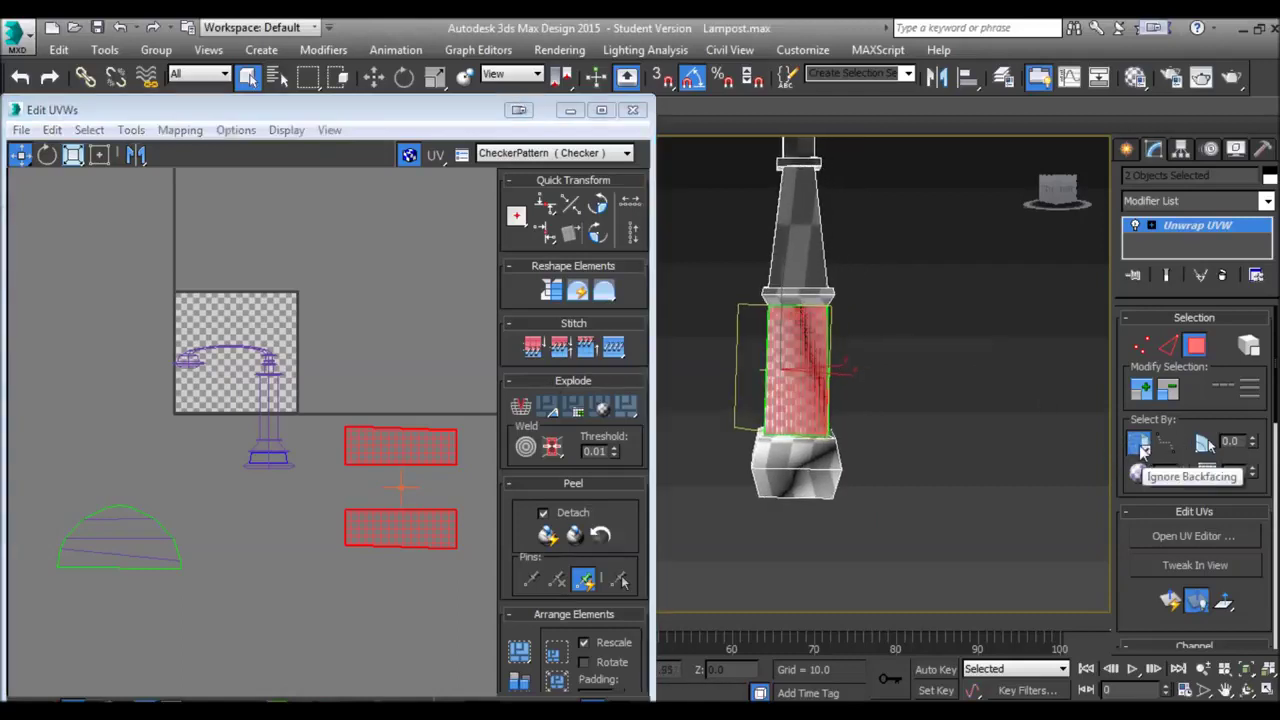
pyautogui.click(1143, 447)
pyautogui.keyDown('alt'); pyautogui.moveTo(849, 344); pyautogui.dragTo(889, 353, button='middle'); pyautogui.keyUp('alt')
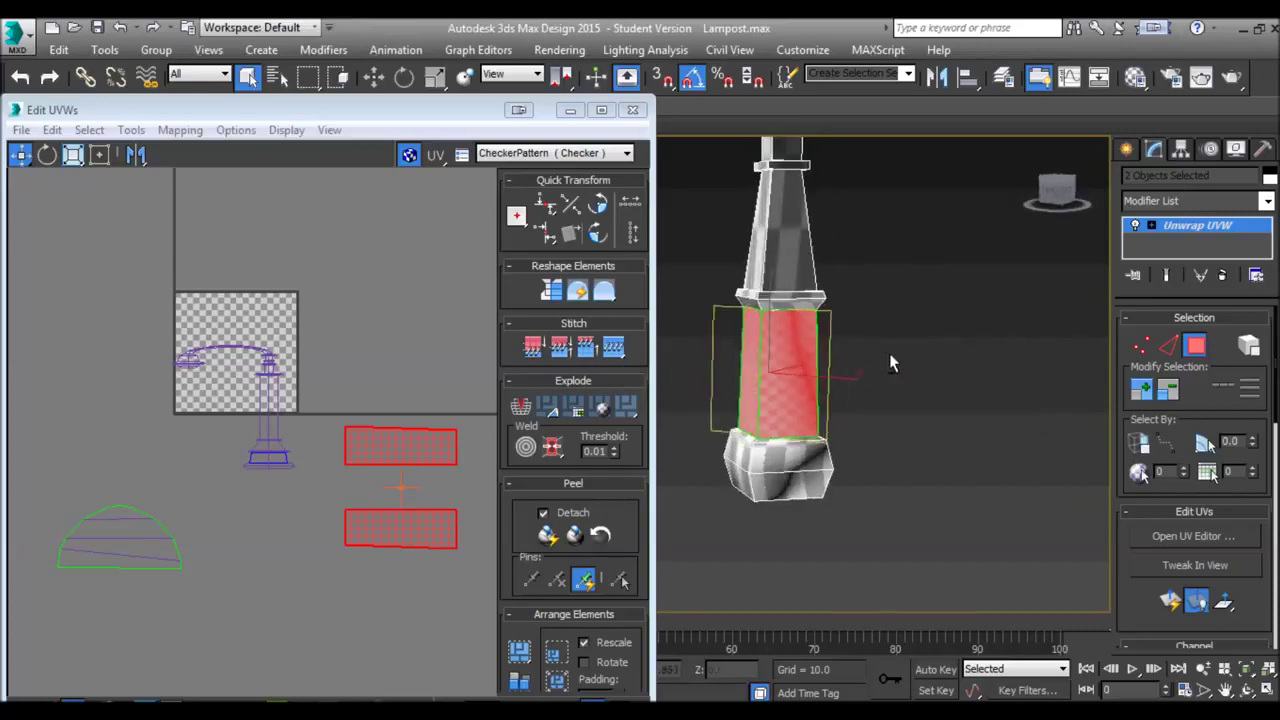
pyautogui.moveTo(900, 354); pyautogui.dragTo(712, 370)
pyautogui.click(180, 130)
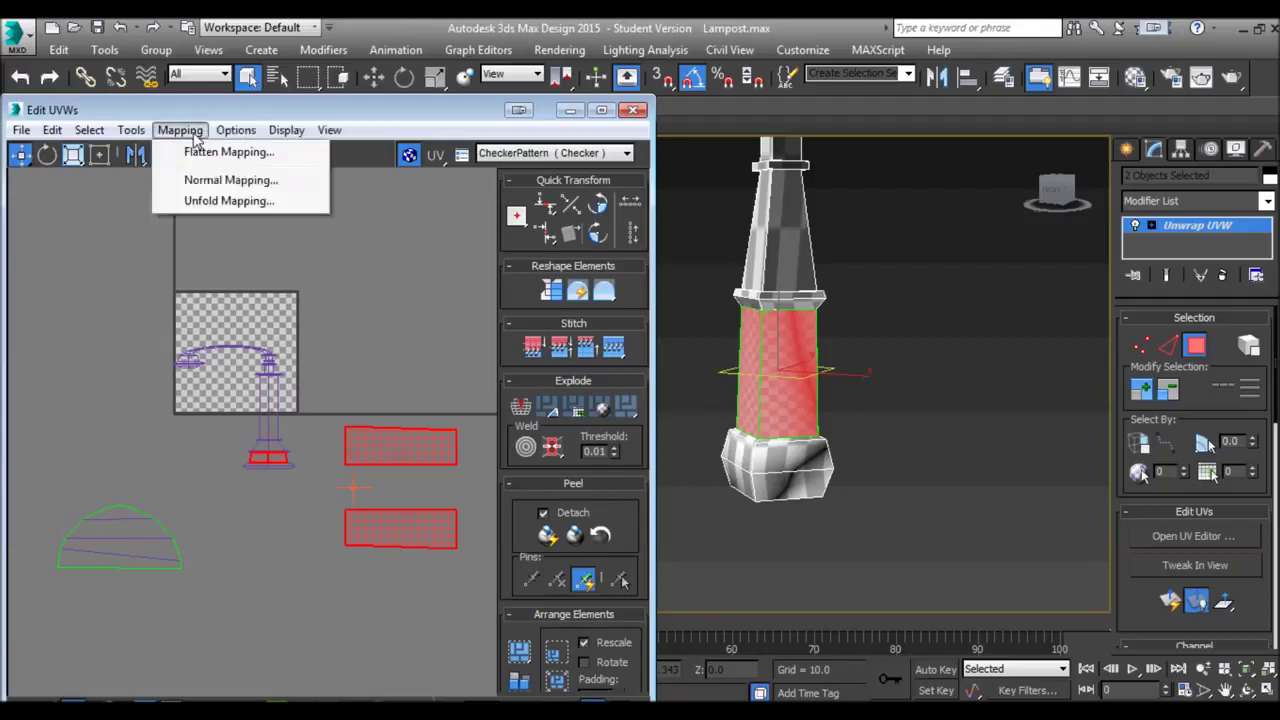
pyautogui.click(215, 177)
pyautogui.click(259, 121)
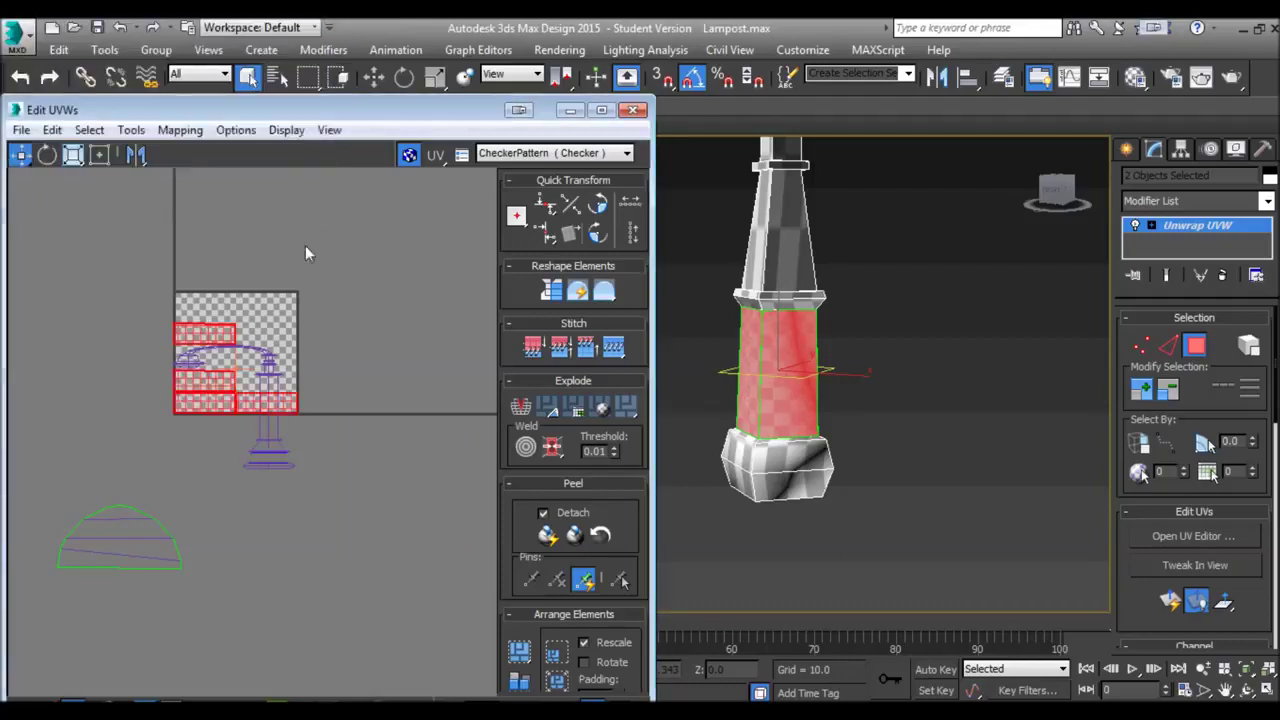
# Step: Move the block's four UV pieces off the checker tile into empty space beside it and deselect them
pyautogui.moveTo(305, 245); pyautogui.dragTo(448, 267, button='middle')
pyautogui.moveTo(346, 423); pyautogui.dragTo(112, 423)
pyautogui.click(139, 346)
pyautogui.scroll(5, 266, 280)
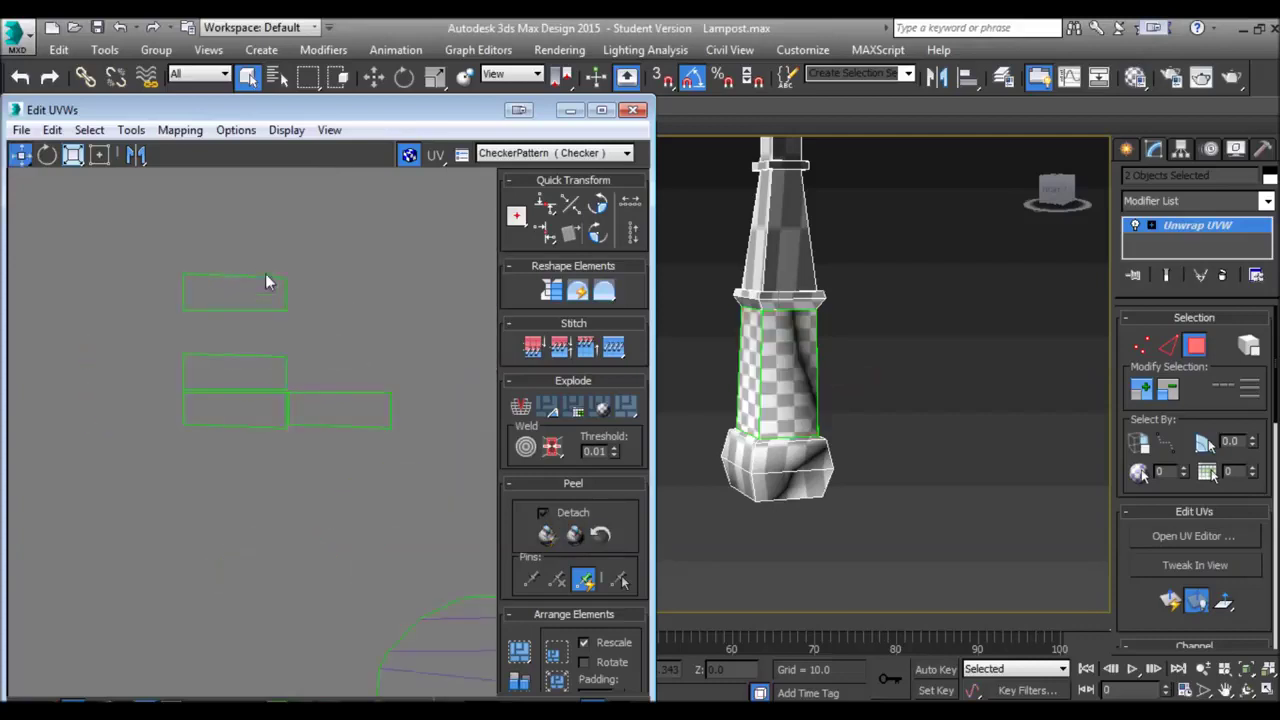
# Step: Separate the piece beside the lowest one from the other UV pieces, and raise the editor window to expose its selection toolbar in polygon mode
pyautogui.moveTo(280, 443); pyautogui.dragTo(314, 459)
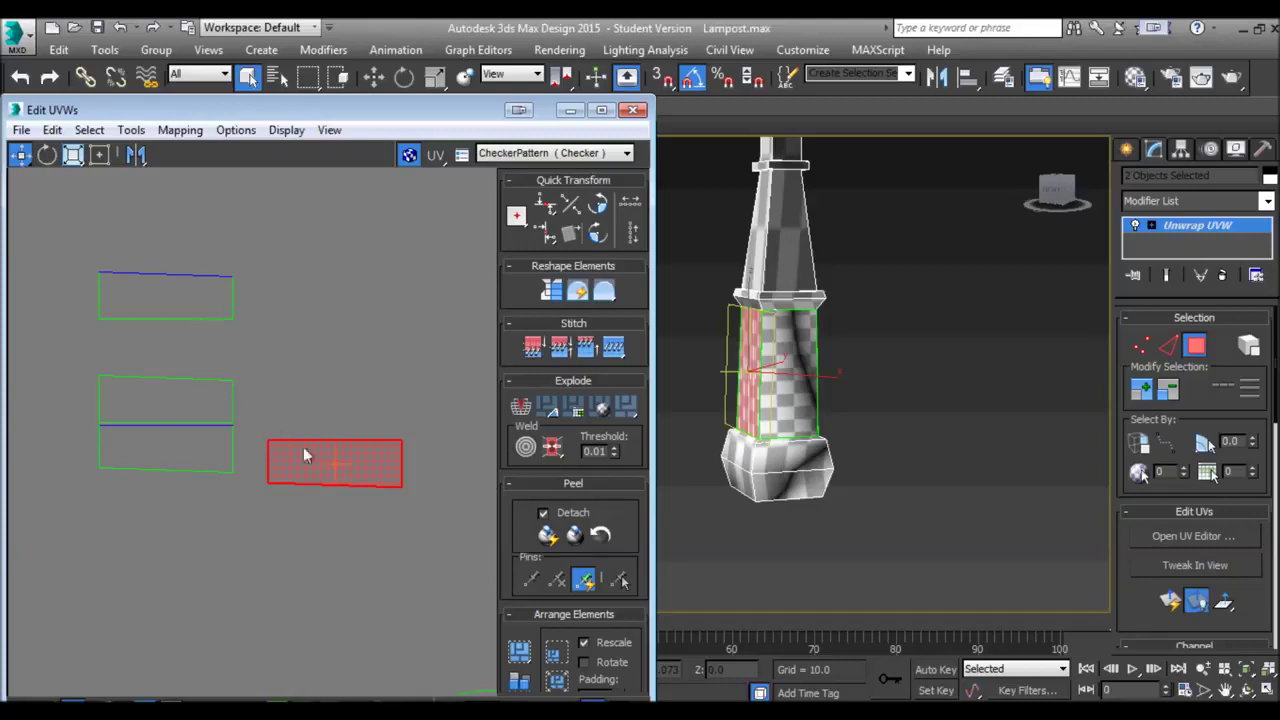
pyautogui.press('2')
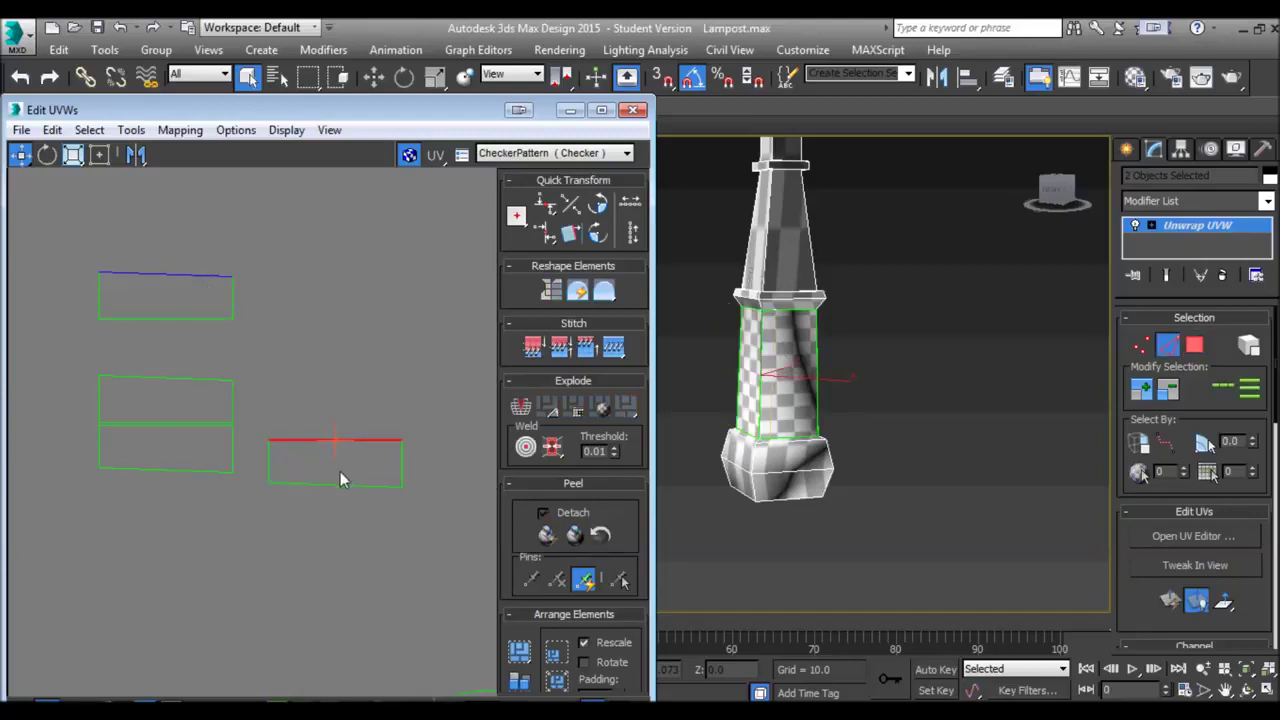
pyautogui.moveTo(366, 110); pyautogui.dragTo(376, 64)
pyautogui.click(86, 666)
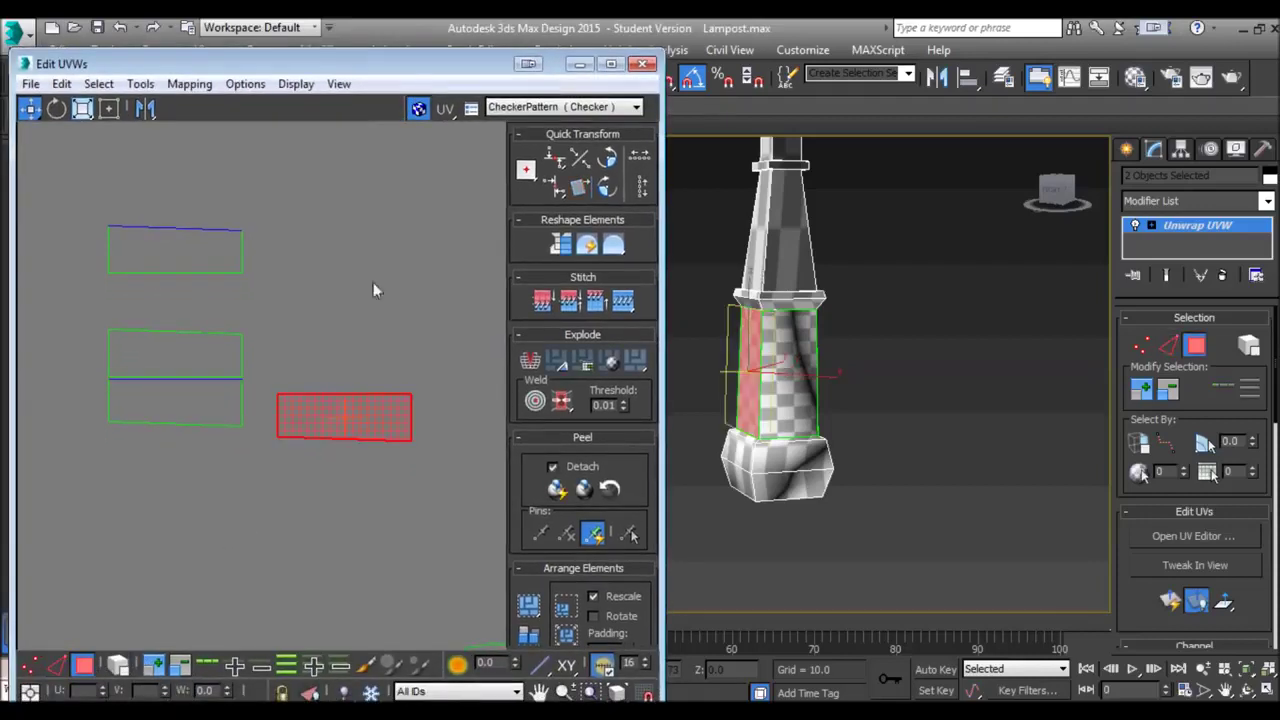
# Step: Place the separated piece above the topmost one, rotate it 180 degrees, and stitch their shared edge to the average
pyautogui.moveTo(344, 420); pyautogui.dragTo(186, 201)
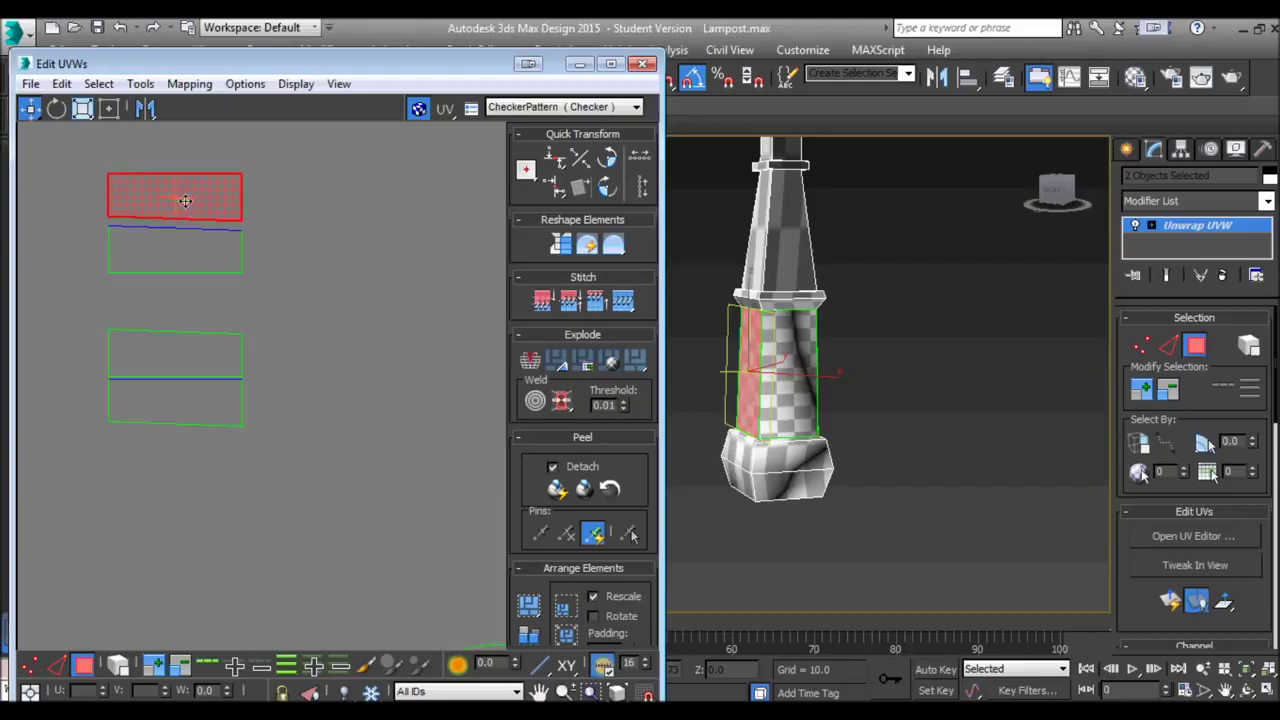
pyautogui.click(606, 159)
pyautogui.click(606, 160)
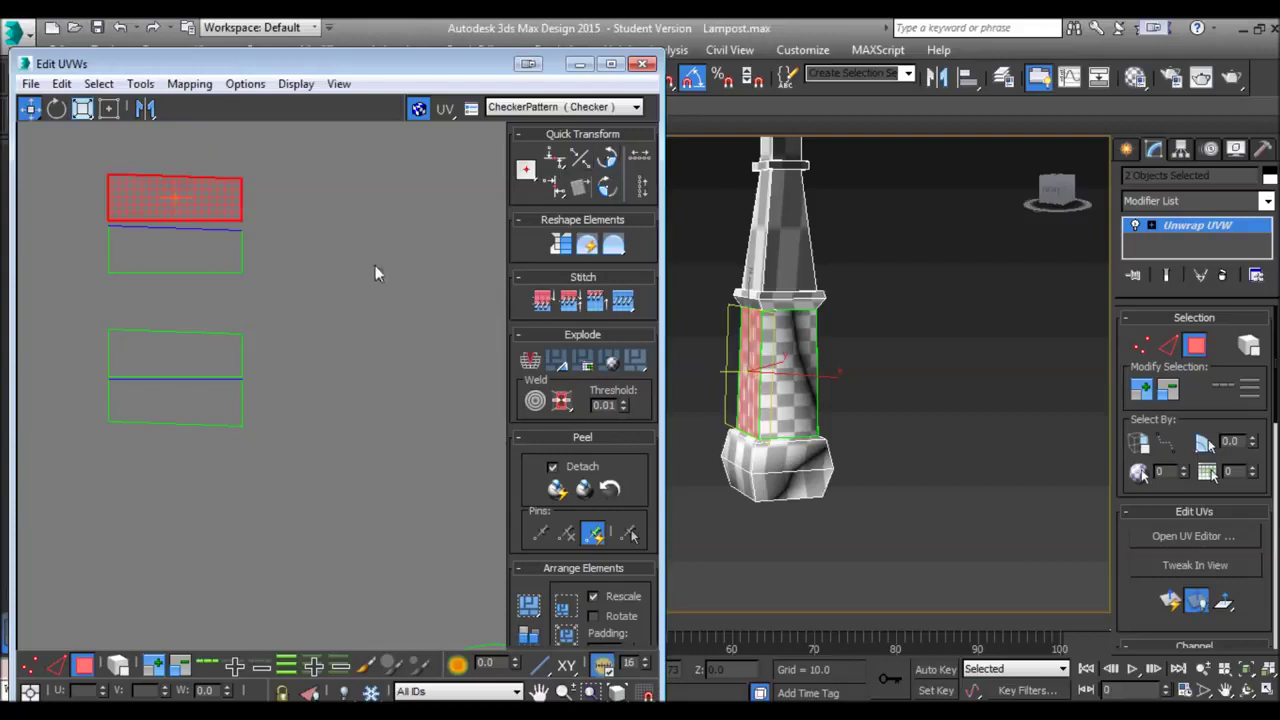
pyautogui.press('2')
pyautogui.click(190, 221)
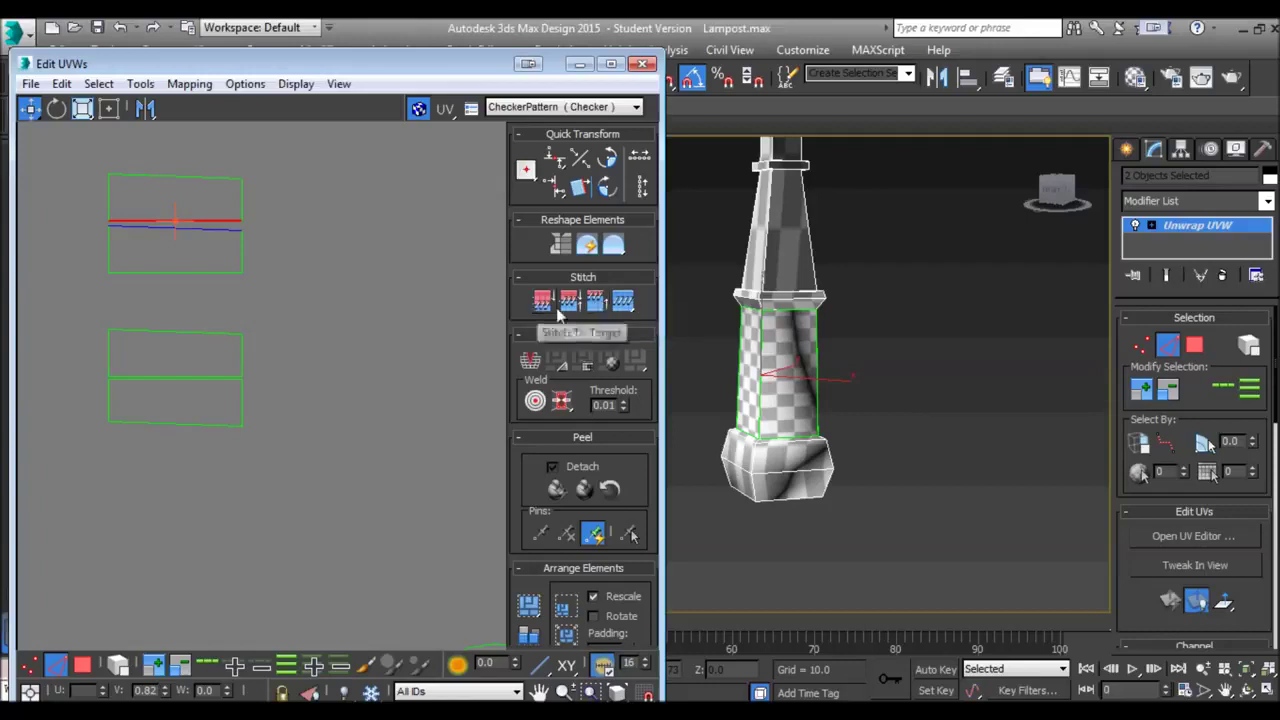
pyautogui.click(569, 302)
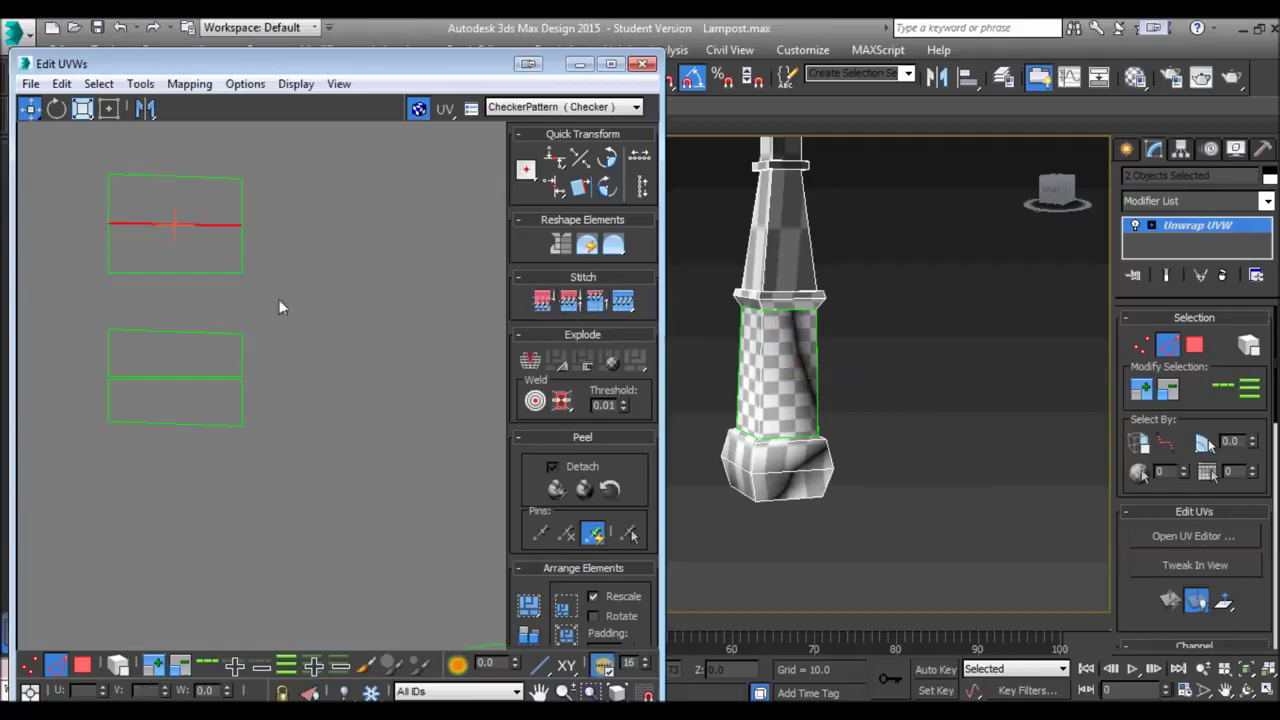
# Step: Move the upper of the two remaining pieces directly under the stitched pair and stitch their shared edge to the average
pyautogui.press('3')
pyautogui.click(191, 357)
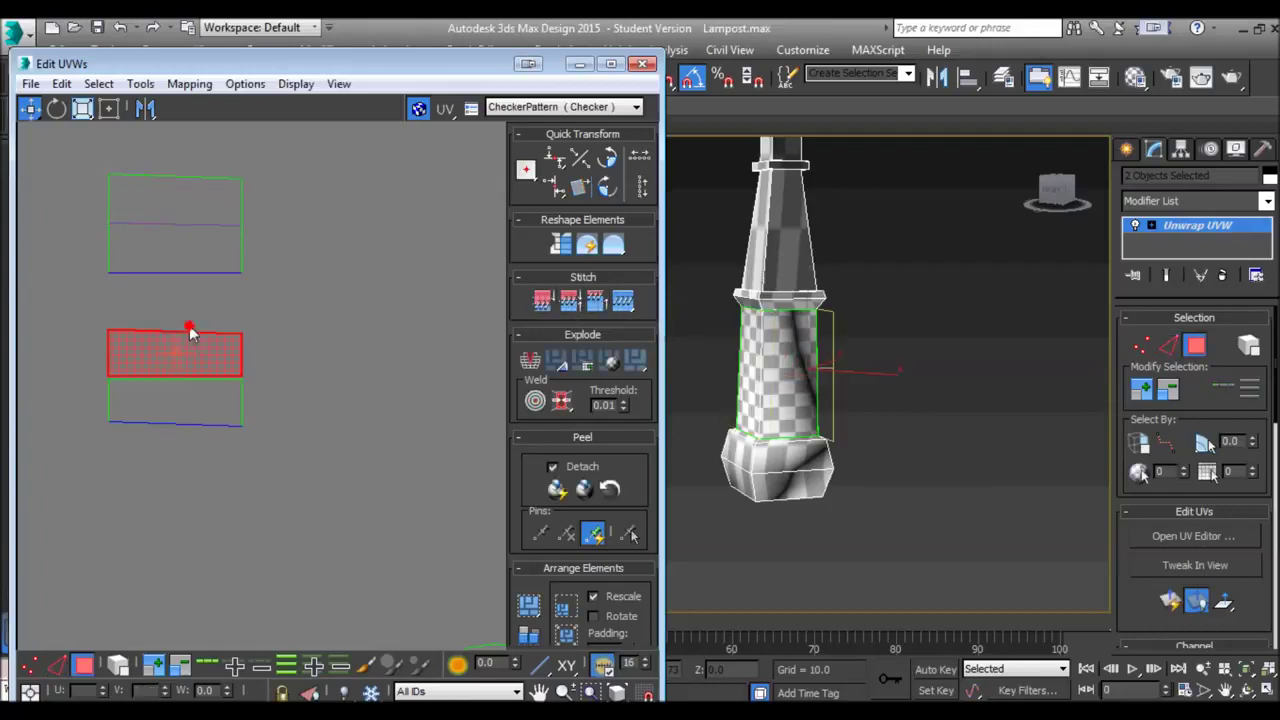
pyautogui.moveTo(191, 357); pyautogui.dragTo(191, 322)
pyautogui.press('2')
pyautogui.click(184, 296)
pyautogui.press('3')
pyautogui.moveTo(188, 323); pyautogui.dragTo(184, 306)
pyautogui.press('2')
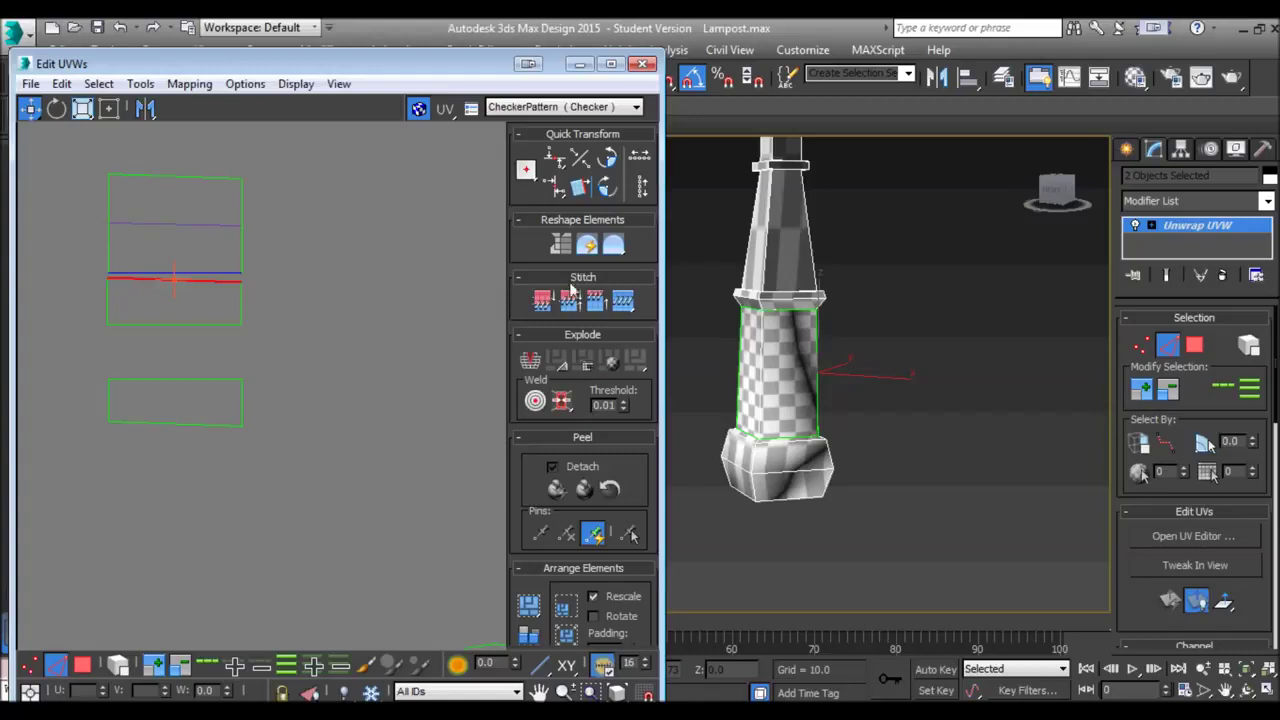
pyautogui.click(569, 302)
# Step: Place the last piece just below the stitched stack and select its upper edge to check which edge it shares
pyautogui.press('3')
pyautogui.moveTo(190, 400); pyautogui.dragTo(190, 358)
pyautogui.press('2')
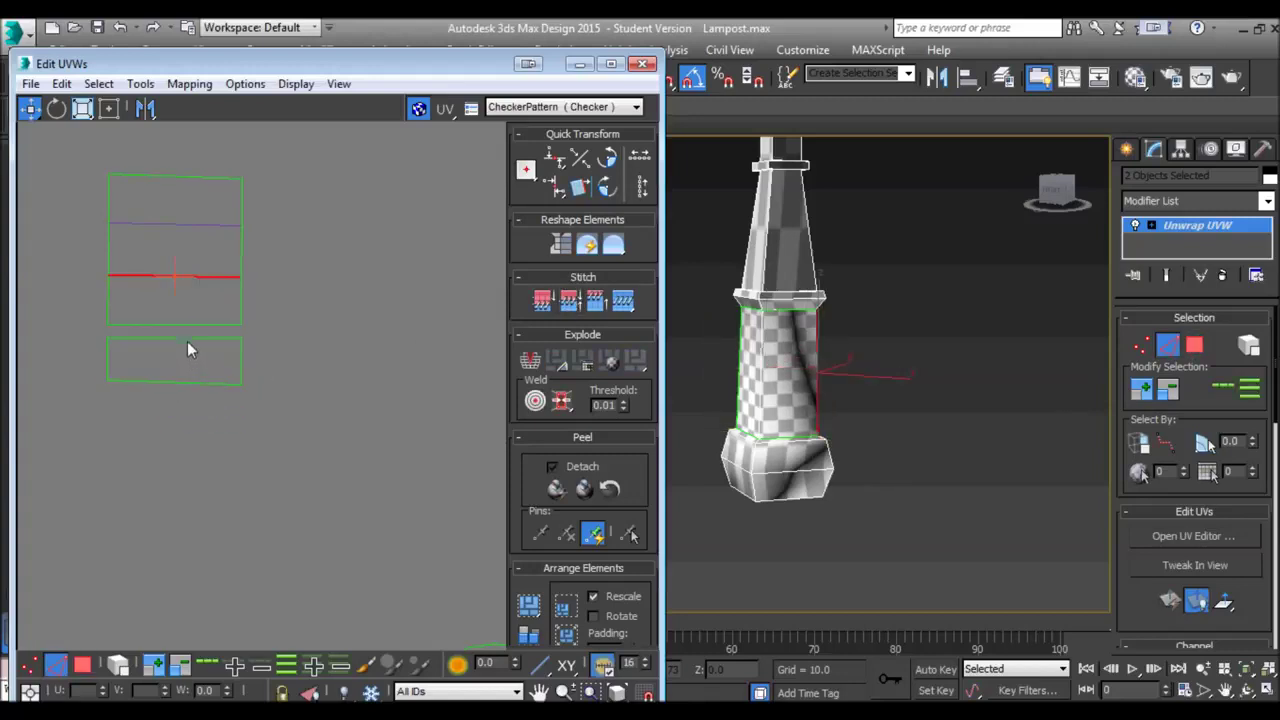
pyautogui.click(186, 338)
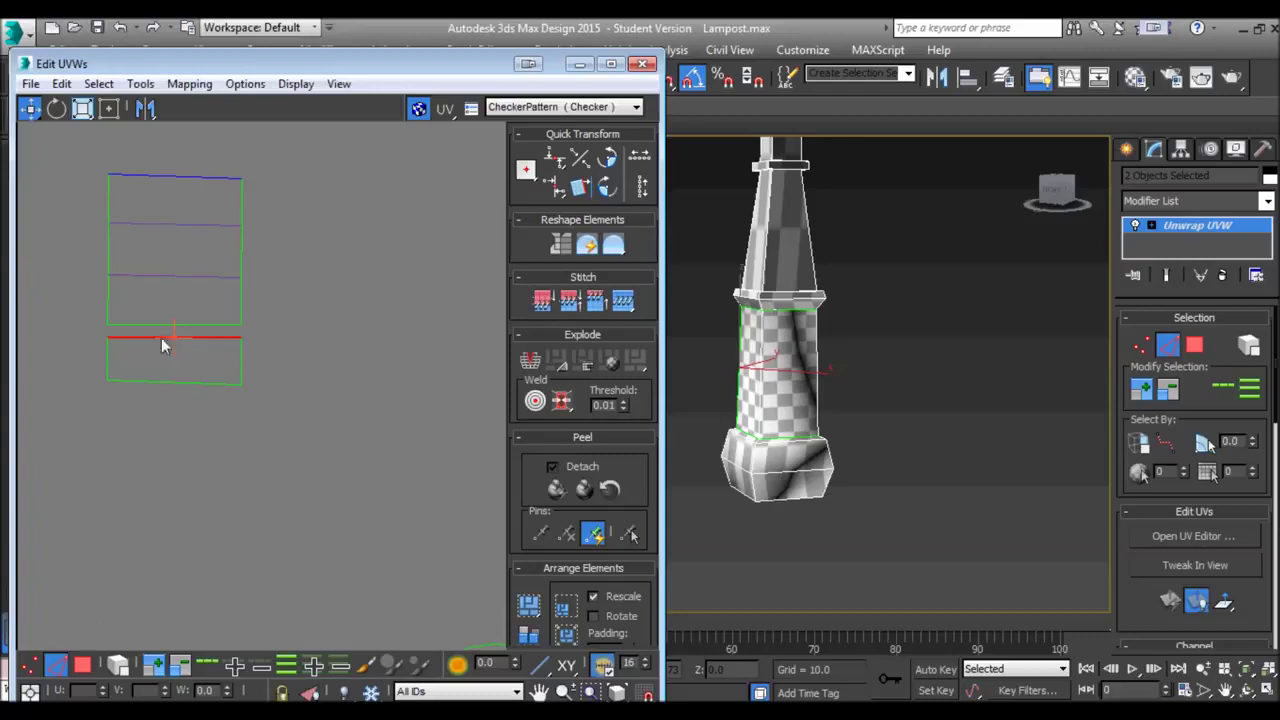
# Step: Place the last piece on top of the stack, rotate it 180 degrees, and stitch its lower edge to the stack's upper edge
pyautogui.press('3')
pyautogui.moveTo(174, 361); pyautogui.dragTo(174, 217)
pyautogui.moveTo(174, 217); pyautogui.dragTo(191, 366, button='middle')
pyautogui.moveTo(191, 366); pyautogui.dragTo(197, 295)
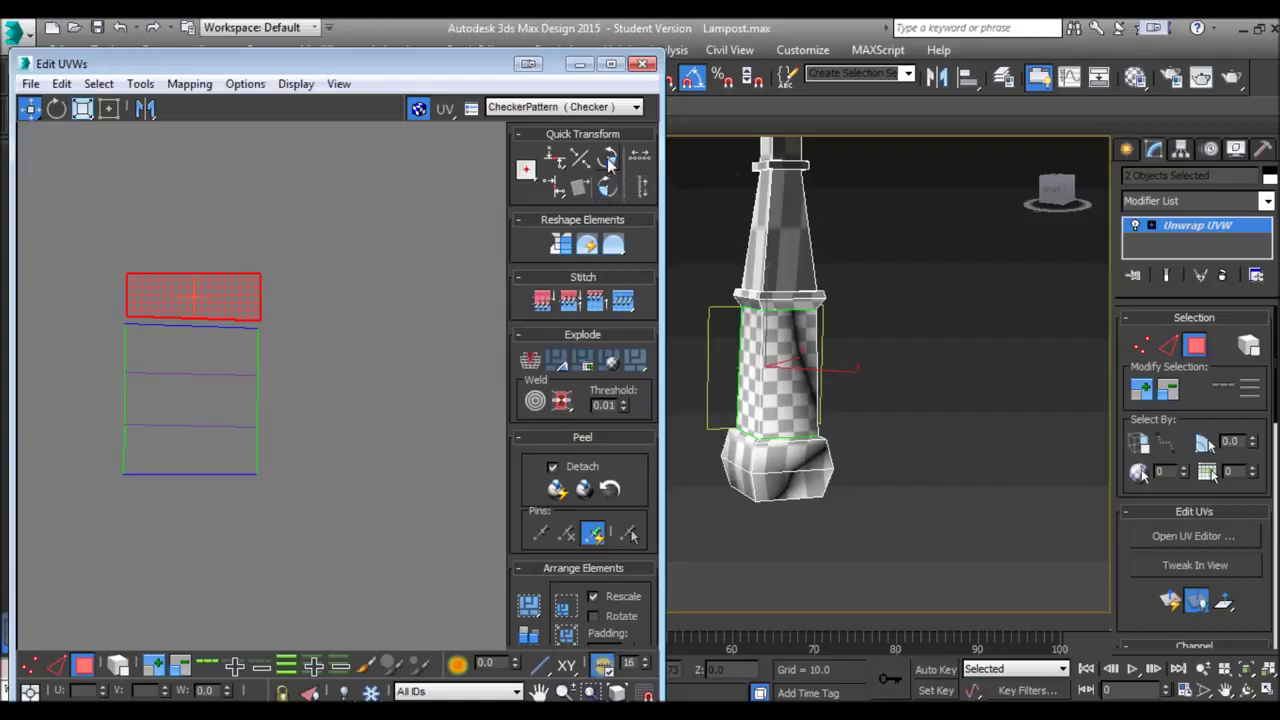
pyautogui.click(141, 85)
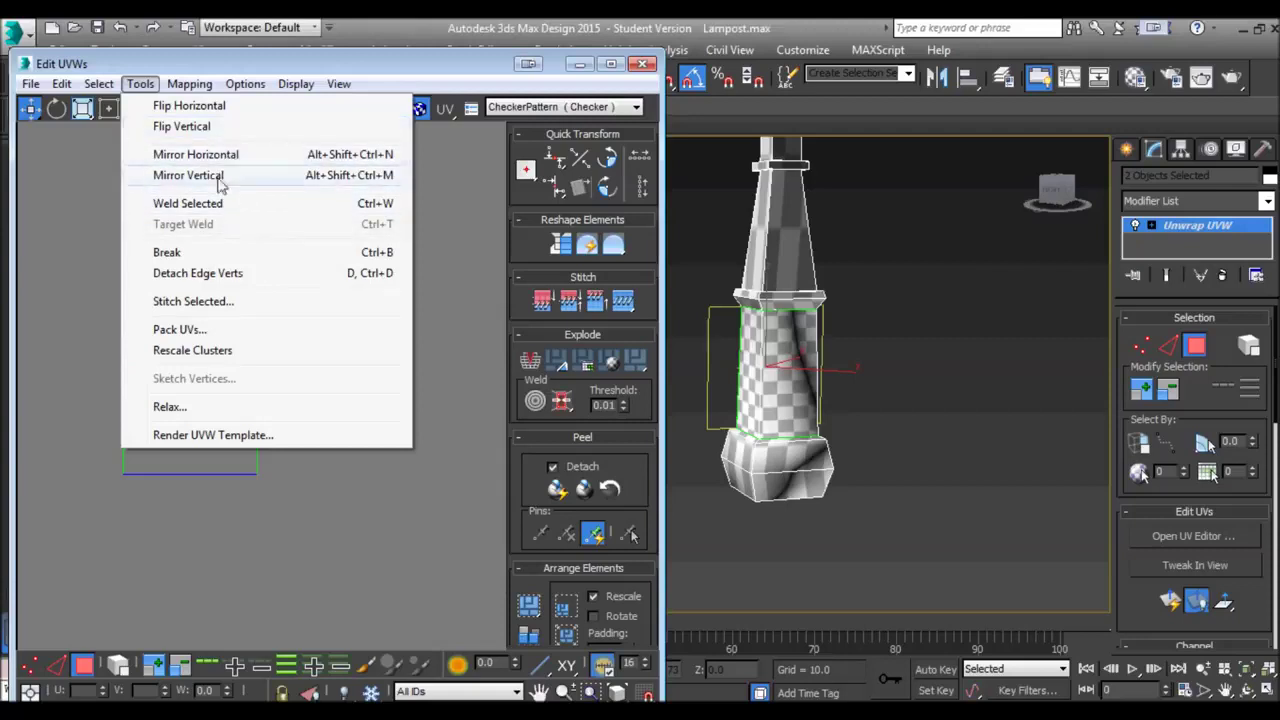
pyautogui.click(607, 159)
pyautogui.click(607, 159)
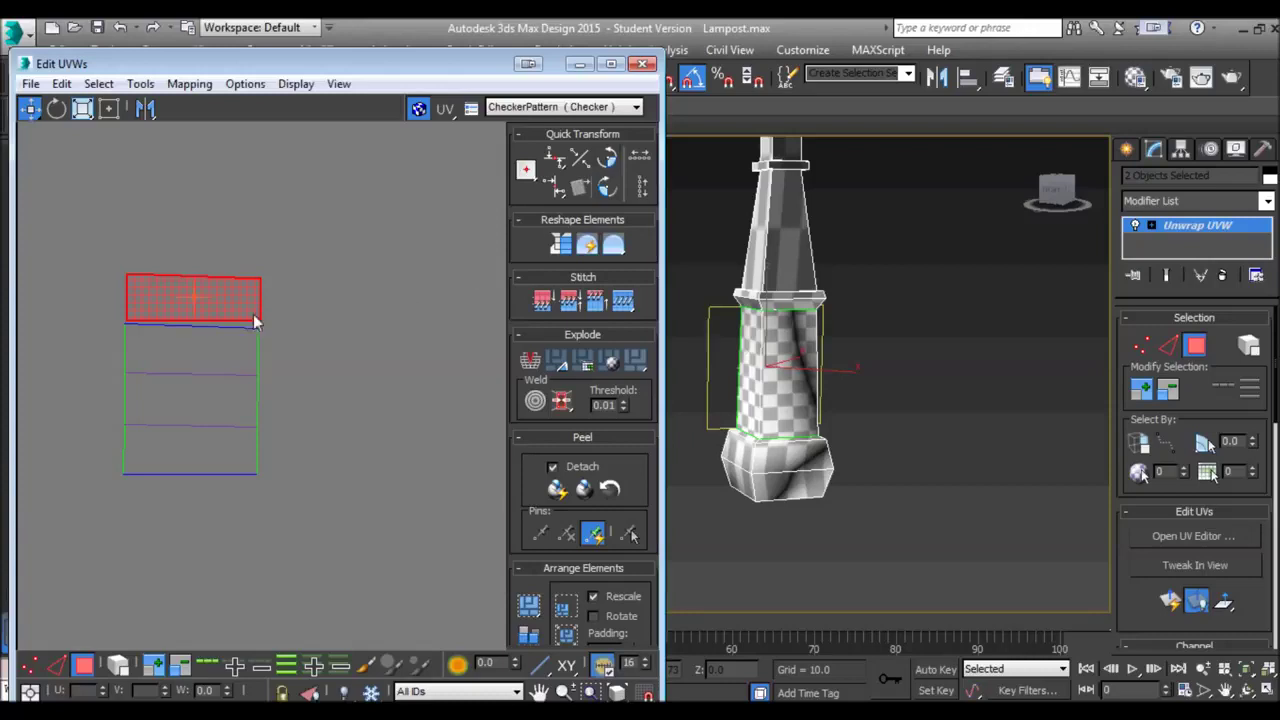
pyautogui.press('2')
pyautogui.click(228, 321)
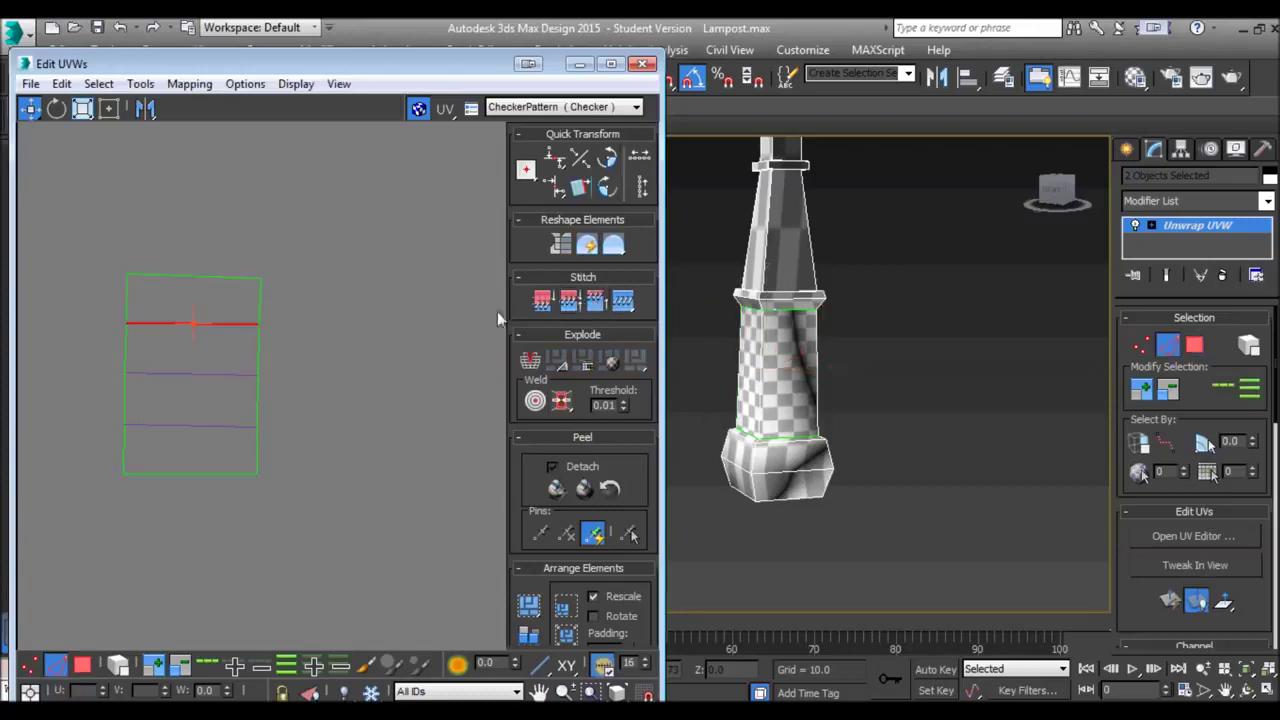
pyautogui.moveTo(279, 366); pyautogui.dragTo(313, 349, button='middle')
# Step: Select all four stitched polygons and apply Relax By Edge Angles twice with 100 iterations and amount 0.1
pyautogui.press('3')
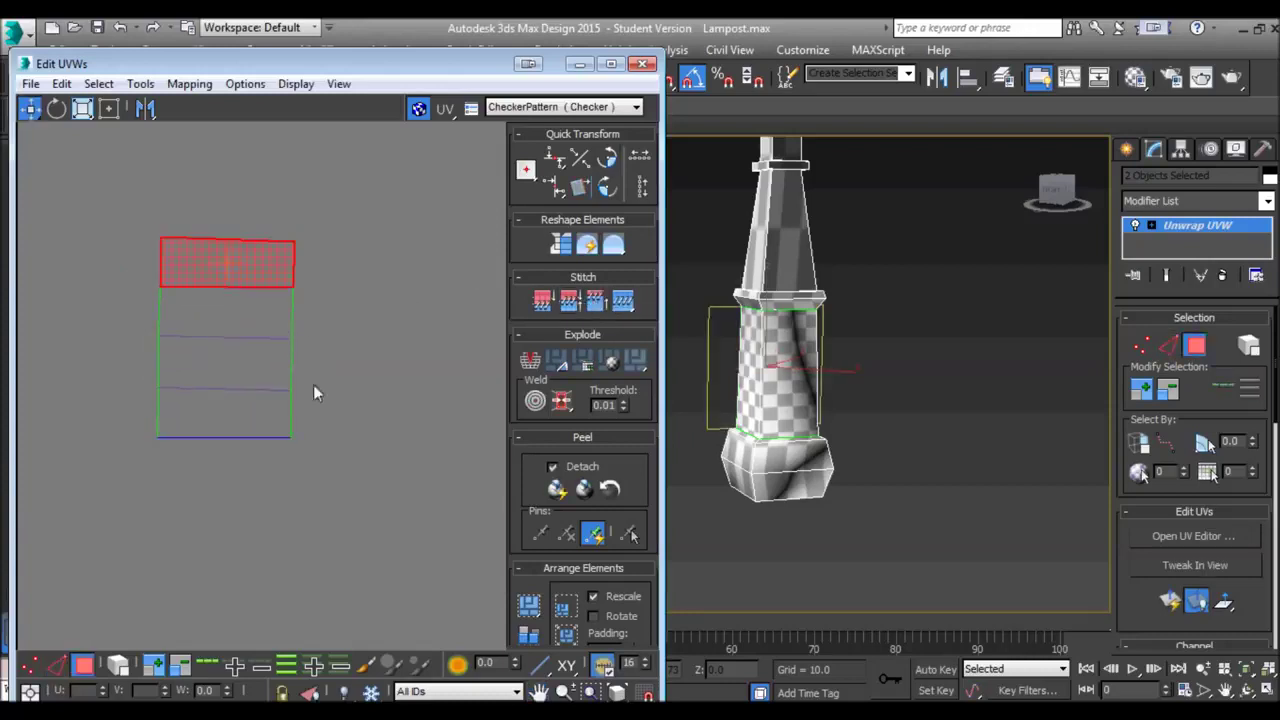
pyautogui.moveTo(190, 238); pyautogui.dragTo(166, 487)
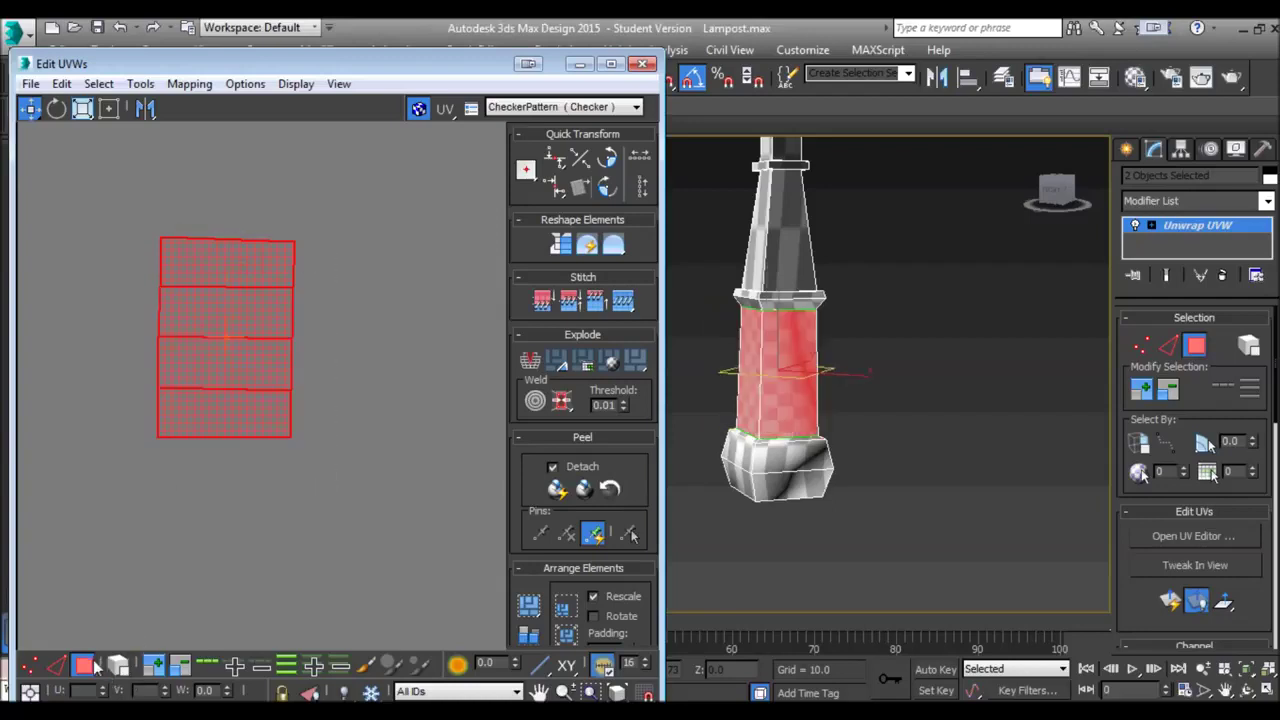
pyautogui.click(140, 84)
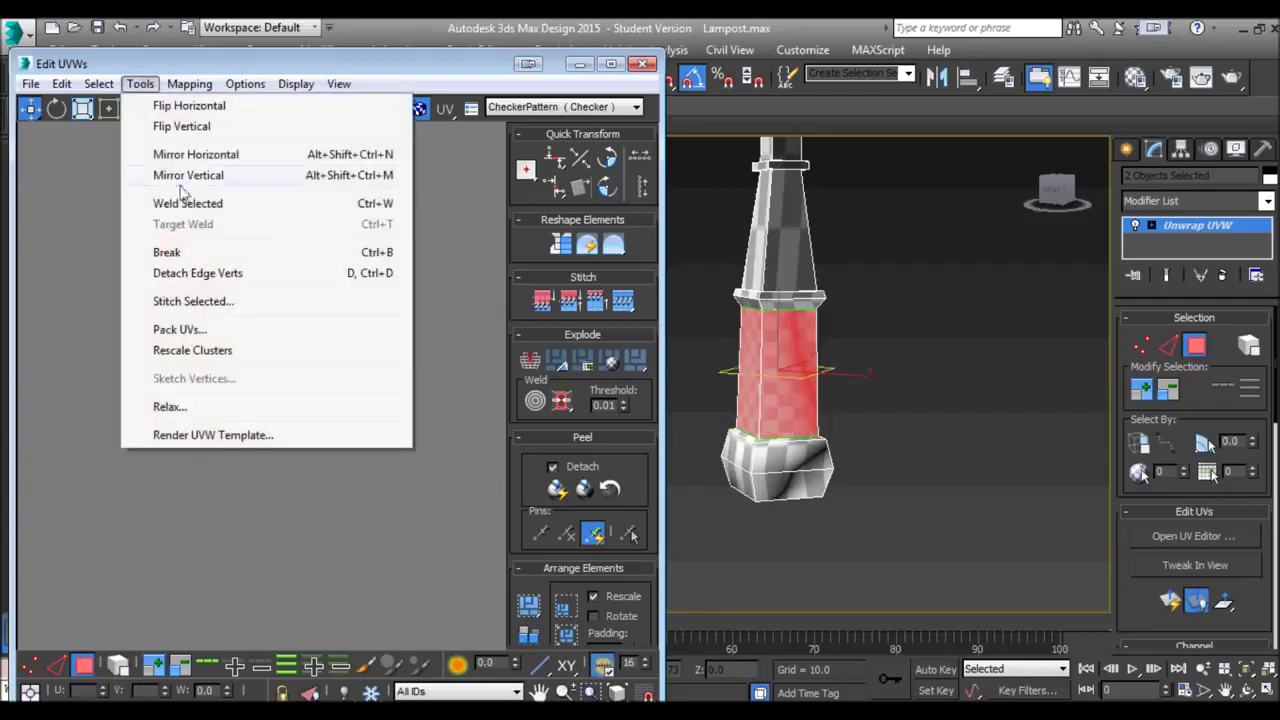
pyautogui.click(170, 406)
pyautogui.click(228, 248)
pyautogui.moveTo(196, 112); pyautogui.dragTo(565, 219)
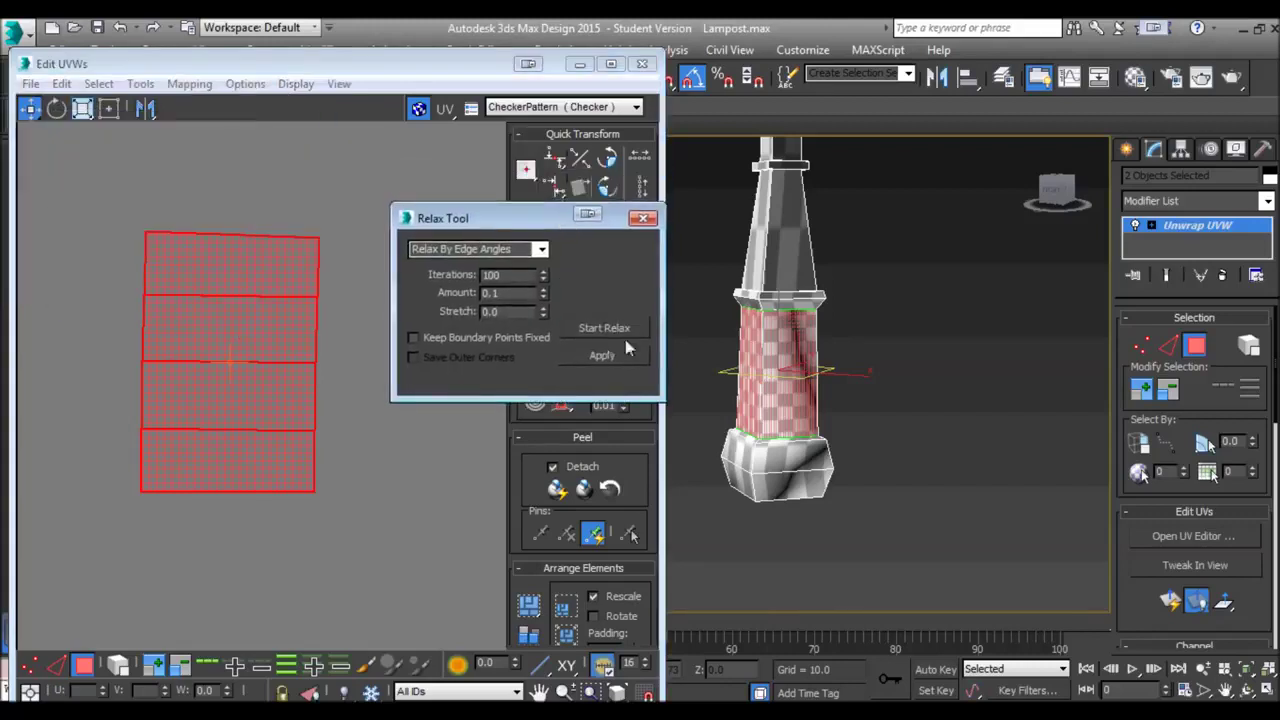
pyautogui.click(603, 357)
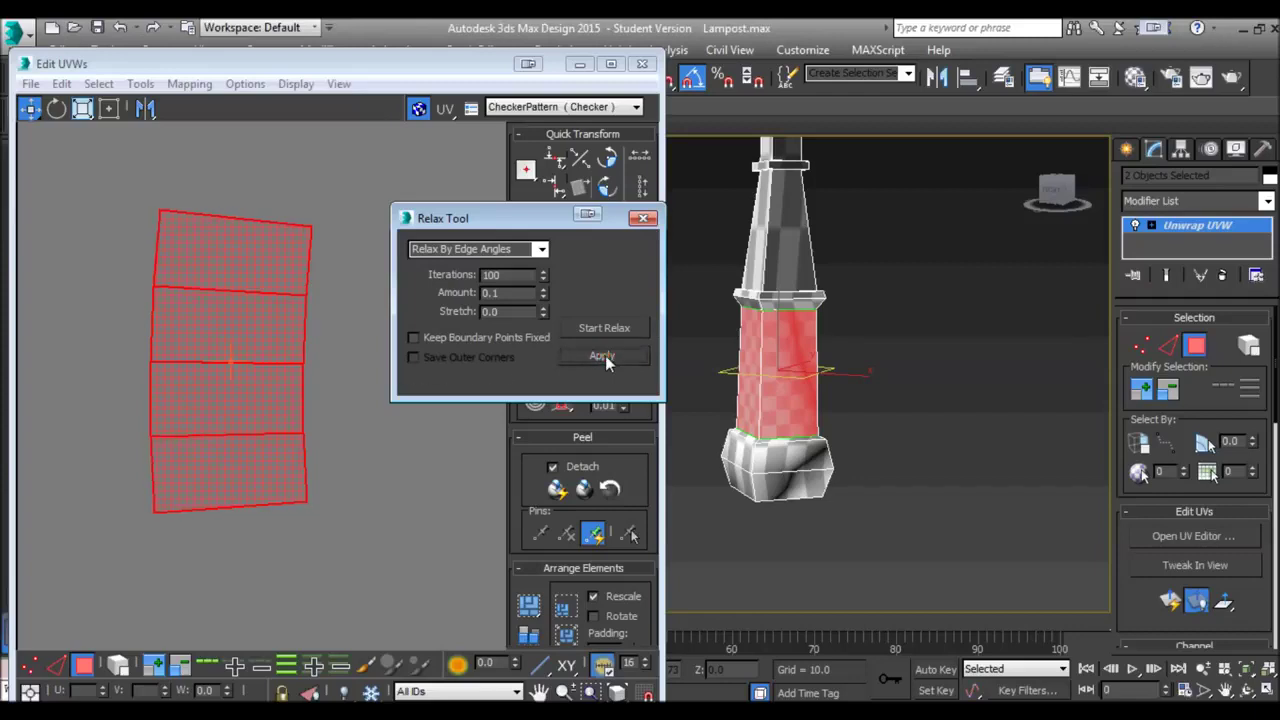
pyautogui.click(638, 223)
# Step: Move the block's relaxed UV shell into the empty area beside the half-round panel's shell
pyautogui.moveTo(294, 414); pyautogui.dragTo(273, 324, button='middle')
pyautogui.moveTo(762, 422); pyautogui.dragTo(870, 386, button='middle')
pyautogui.scroll(3, 842, 428)
pyautogui.scroll(-8, 458, 386)
pyautogui.moveTo(446, 388); pyautogui.dragTo(279, 347, button='middle')
pyautogui.moveTo(263, 332); pyautogui.dragTo(271, 420)
pyautogui.moveTo(707, 530); pyautogui.dragTo(841, 345, button='middle')
pyautogui.moveTo(886, 178); pyautogui.dragTo(830, 116, button='middle')
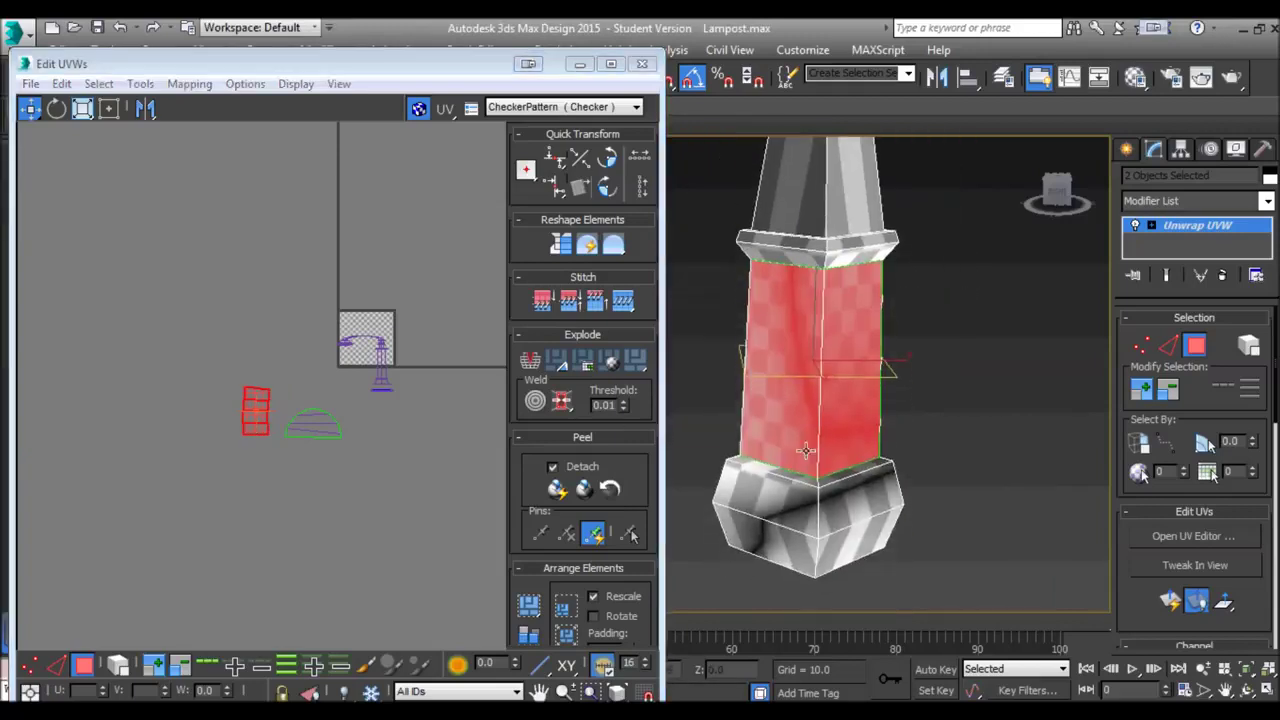
# Step: Select the narrow ledge polygons around the block's foot, apply Normal Mapping, and move the resulting frame shell into the empty area
pyautogui.click(805, 478)
pyautogui.keyDown('ctrl'); pyautogui.click(832, 479); pyautogui.keyUp('ctrl')
pyautogui.keyDown('alt'); pyautogui.moveTo(798, 461); pyautogui.dragTo(750, 477, button='middle'); pyautogui.keyUp('alt')
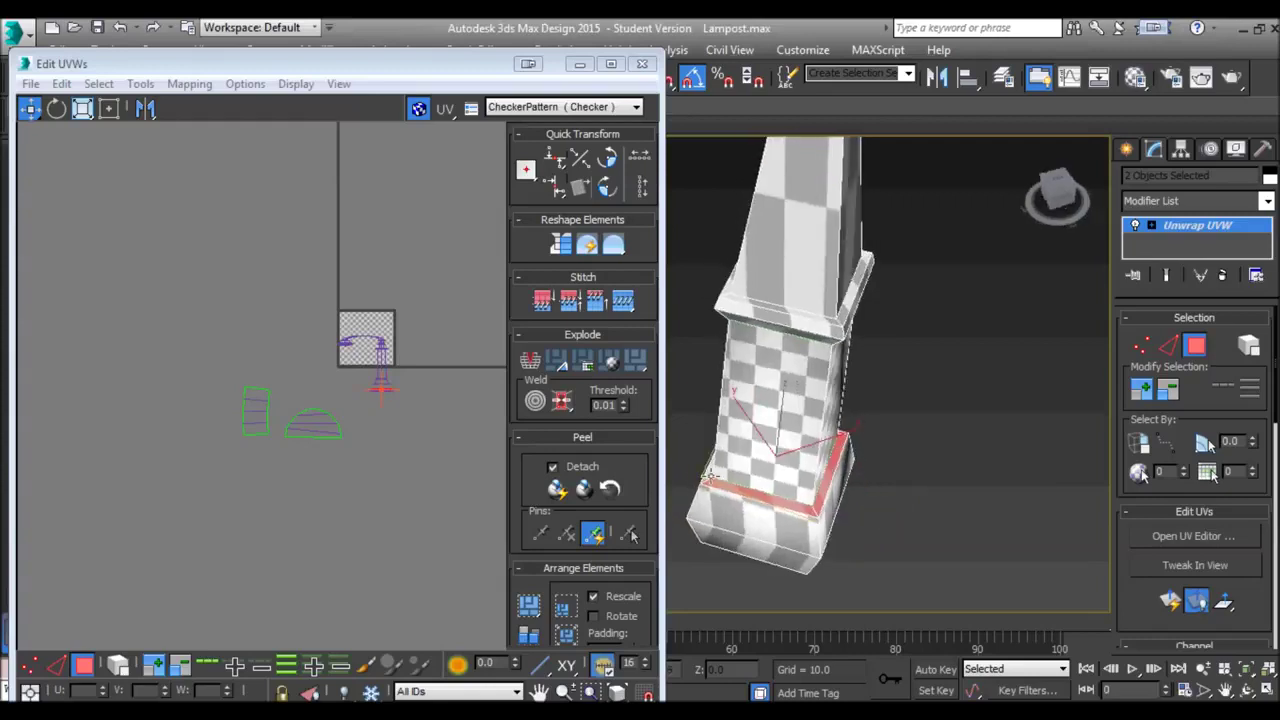
pyautogui.click(397, 177)
pyautogui.click(189, 83)
pyautogui.click(200, 131)
pyautogui.click(259, 120)
pyautogui.moveTo(350, 316); pyautogui.dragTo(240, 324)
pyautogui.scroll(3, 244, 322)
# Step: Select the four sloped polygons of the base below the ledge and apply Flatten Mapping with polygon angle 45 and spacing 0.02
pyautogui.moveTo(823, 532); pyautogui.dragTo(742, 470, button='middle')
pyautogui.scroll(3, 815, 486)
pyautogui.scroll(-4, 815, 486)
pyautogui.middleClick(368, 393)
pyautogui.click(786, 473)
pyautogui.keyDown('ctrl'); pyautogui.click(851, 483); pyautogui.keyUp('ctrl')
pyautogui.keyDown('ctrl'); pyautogui.click(908, 478); pyautogui.keyUp('ctrl')
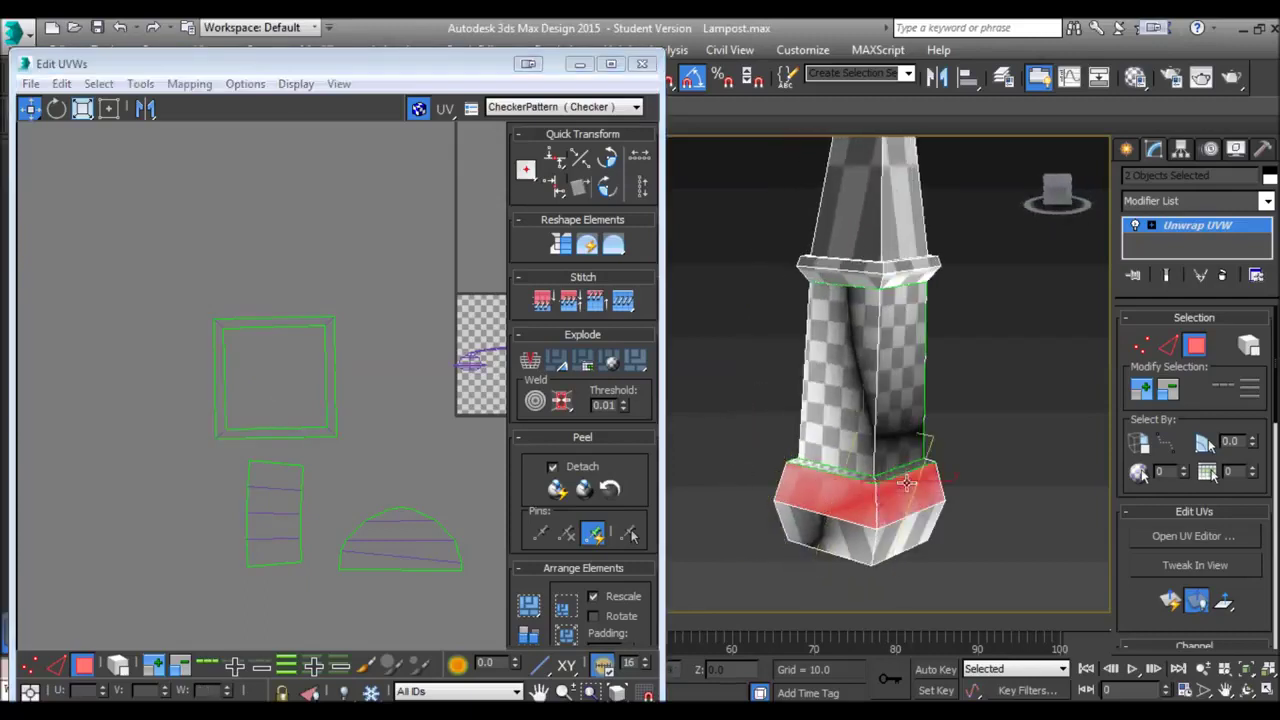
pyautogui.keyDown('alt'); pyautogui.moveTo(908, 478); pyautogui.dragTo(769, 479, button='middle'); pyautogui.keyUp('alt')
pyautogui.keyDown('ctrl'); pyautogui.click(914, 491); pyautogui.keyUp('ctrl')
pyautogui.middleClick(294, 231)
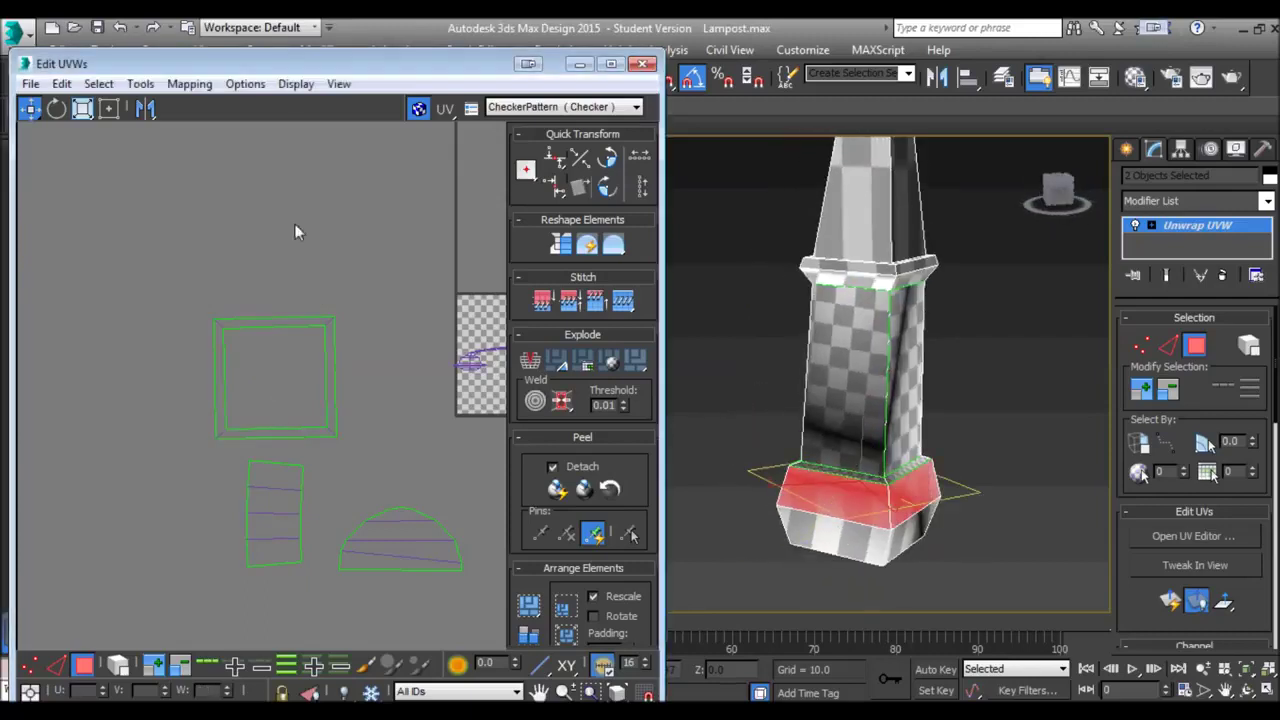
pyautogui.click(189, 84)
pyautogui.click(216, 105)
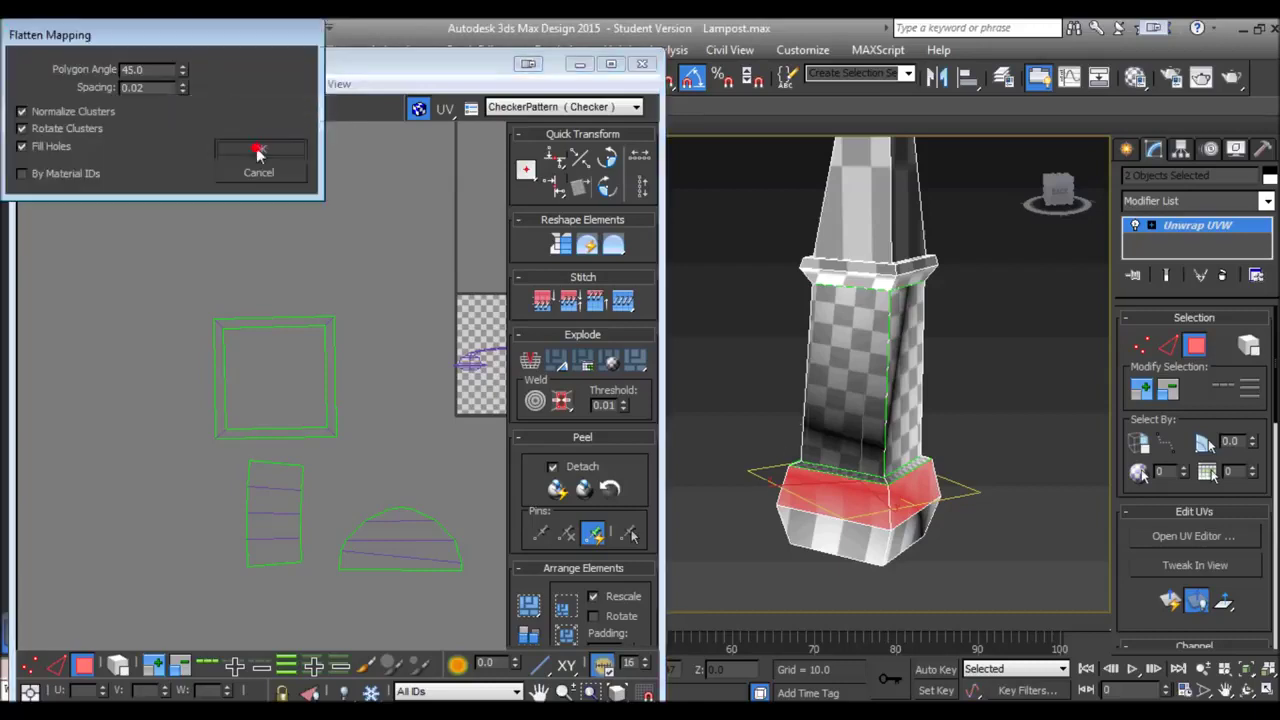
pyautogui.click(257, 152)
# Step: Move the base's four flattened pieces below the lamppost's UVs, beside the half-round shell, and clear the selection
pyautogui.moveTo(343, 275); pyautogui.dragTo(140, 232, button='middle')
pyautogui.moveTo(315, 292); pyautogui.dragTo(305, 272, button='middle')
pyautogui.moveTo(306, 271); pyautogui.dragTo(358, 508)
pyautogui.moveTo(358, 508); pyautogui.dragTo(375, 371, button='middle')
pyautogui.click(422, 436)
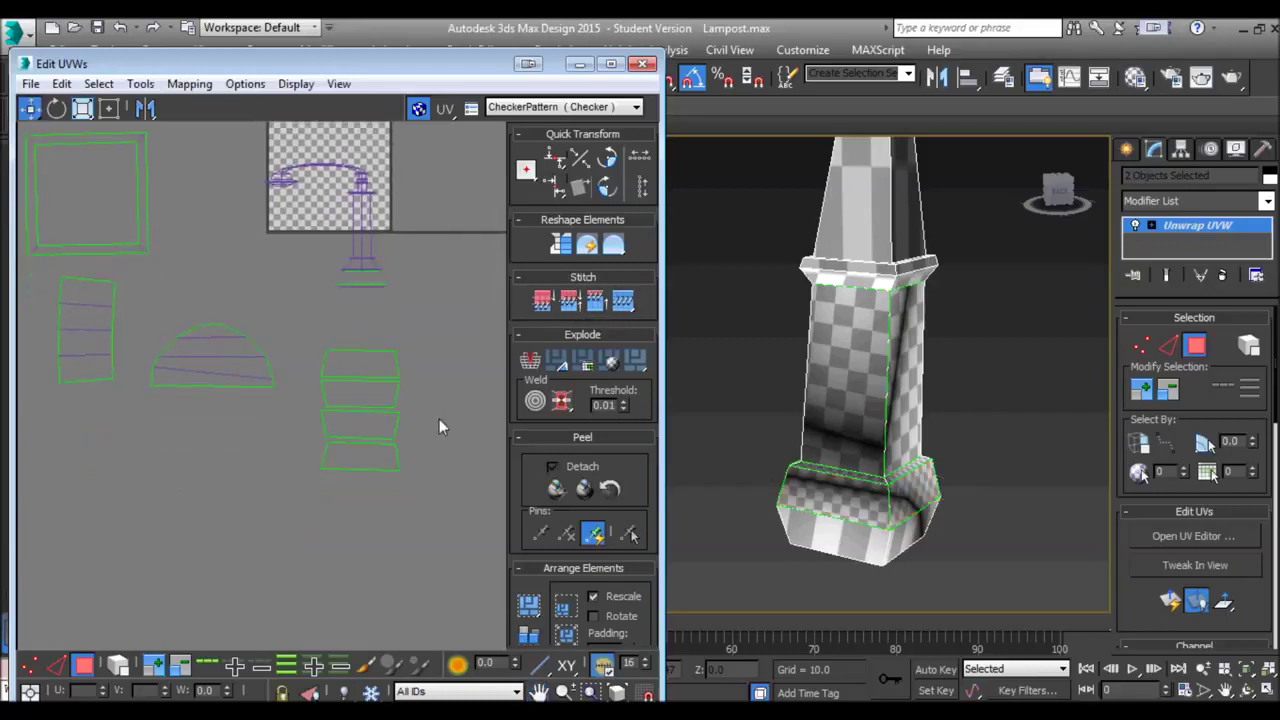
# Step: Select the base's bottom polygon, apply Normal Mapping, and move its square shell below the half-round shell
pyautogui.moveTo(868, 263); pyautogui.dragTo(866, 310, button='middle')
pyautogui.click(822, 400)
pyautogui.keyDown('alt'); pyautogui.moveTo(824, 402); pyautogui.dragTo(842, 320, button='middle'); pyautogui.keyUp('alt')
pyautogui.click(840, 437)
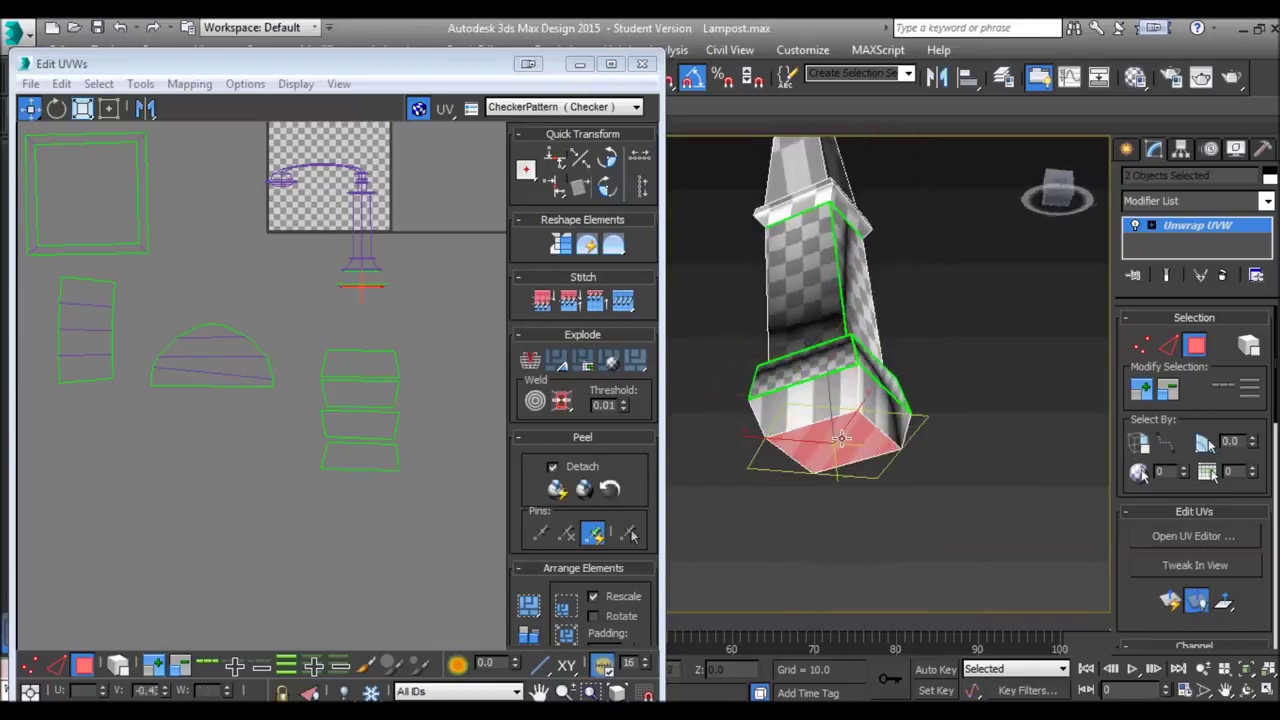
pyautogui.click(189, 84)
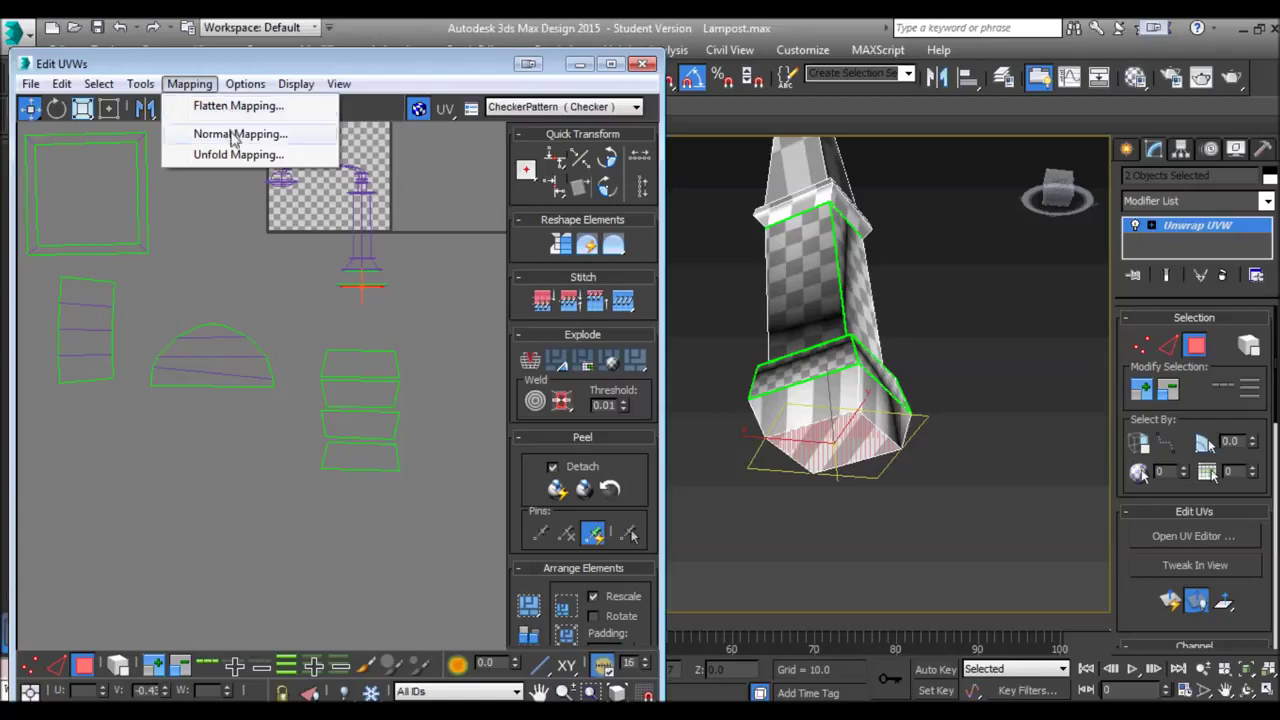
pyautogui.click(236, 134)
pyautogui.click(254, 122)
pyautogui.moveTo(330, 200); pyautogui.dragTo(220, 497)
pyautogui.moveTo(211, 291); pyautogui.dragTo(226, 350, button='middle')
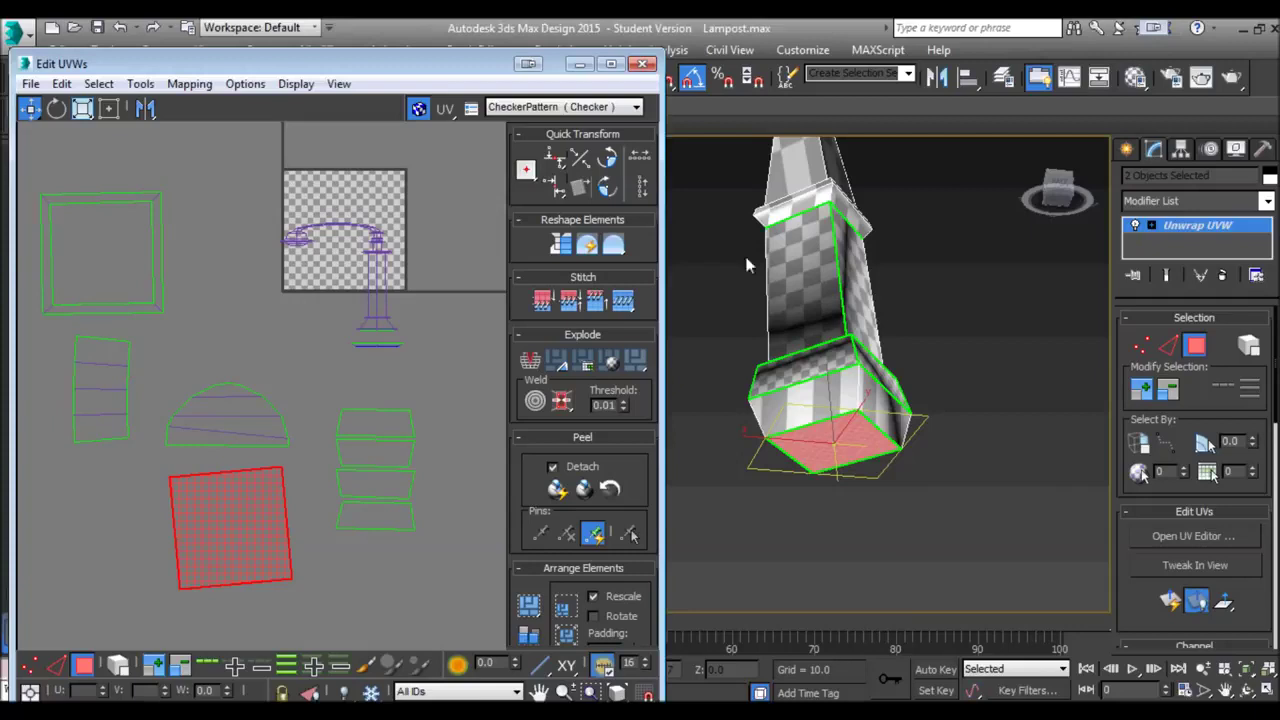
# Step: Select a long side panel of the pole's shaft to locate its UVs among the unmapped parts
pyautogui.moveTo(790, 171); pyautogui.dragTo(834, 306, button='middle')
pyautogui.click(809, 247)
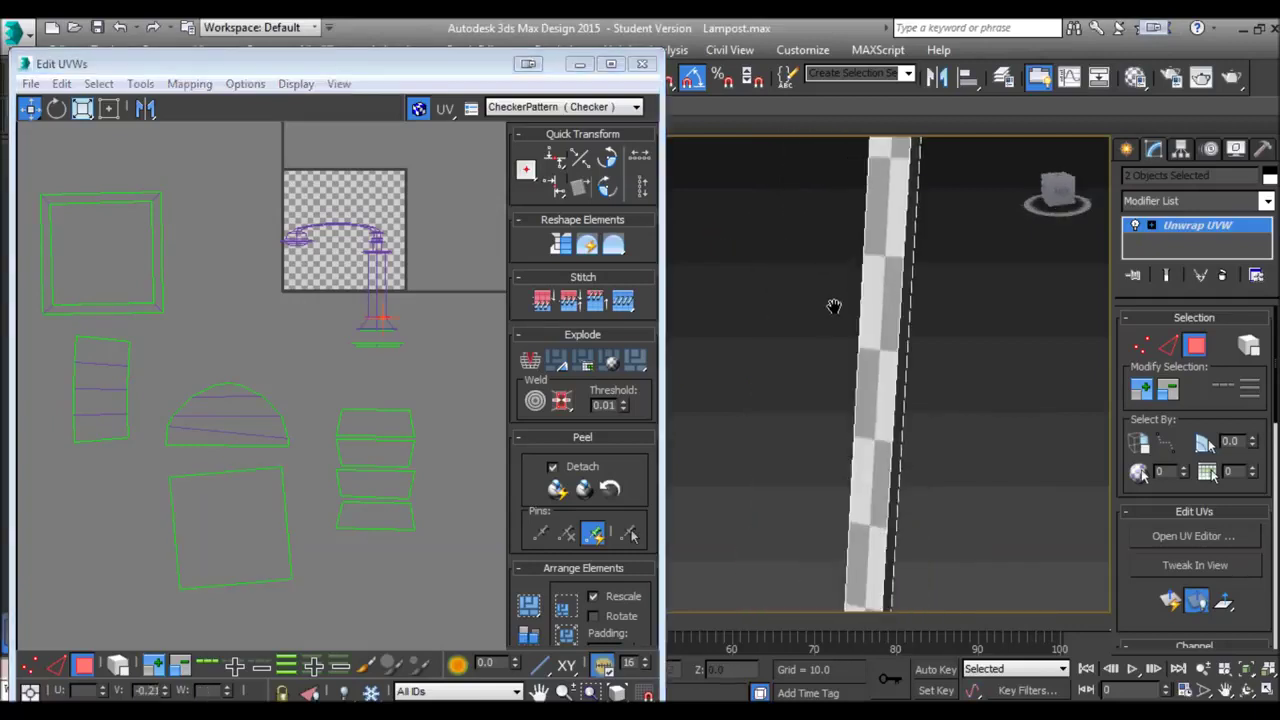
pyautogui.scroll(-4, 844, 292)
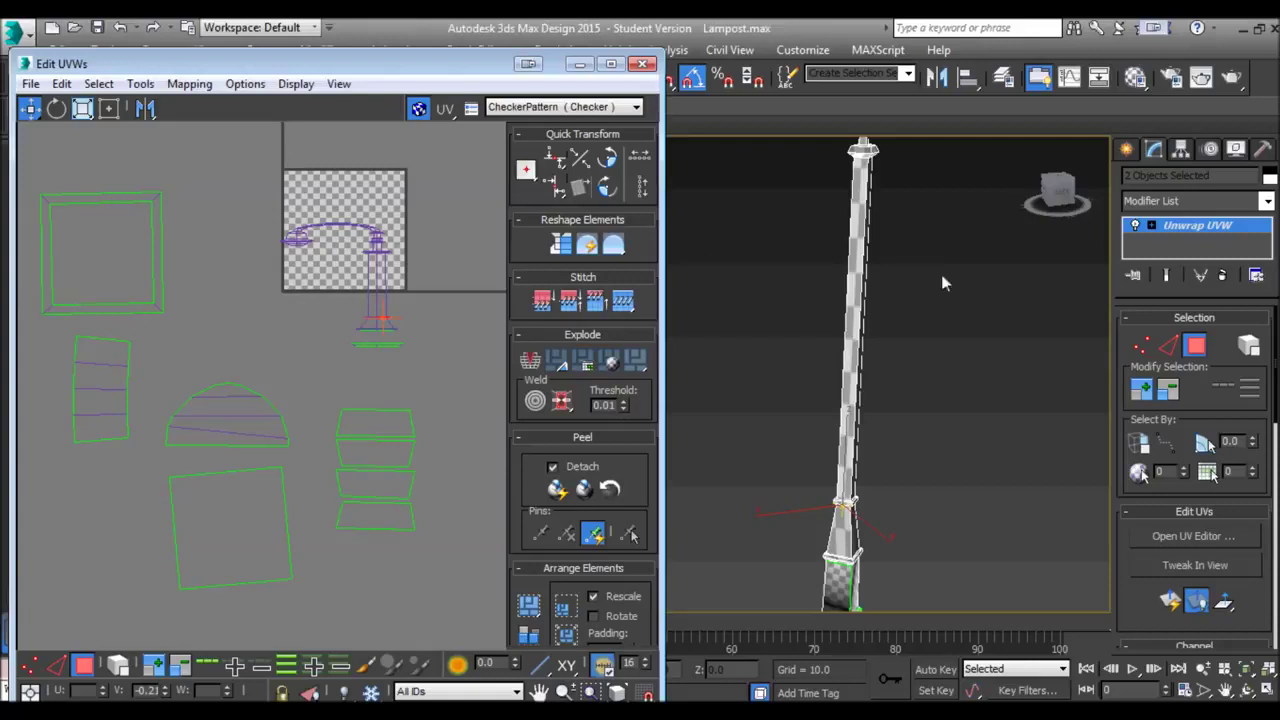
pyautogui.moveTo(942, 276); pyautogui.dragTo(942, 294, button='middle')
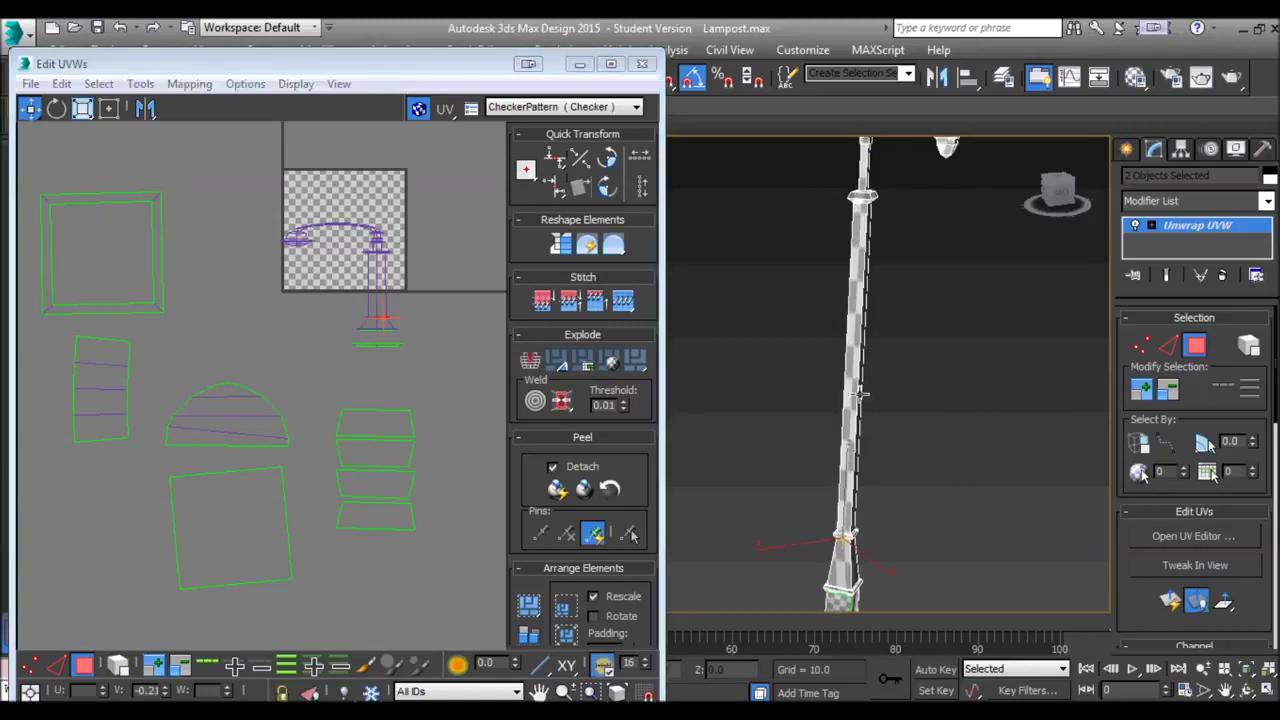
pyautogui.click(843, 459)
pyautogui.scroll(3, 845, 387)
pyautogui.moveTo(845, 387)
pyautogui.mouseDown(button='middle')
pyautogui.moveTo(851, 420)
pyautogui.moveTo(848, 389)
pyautogui.mouseUp(button='middle')
pyautogui.scroll(-3, 848, 389)
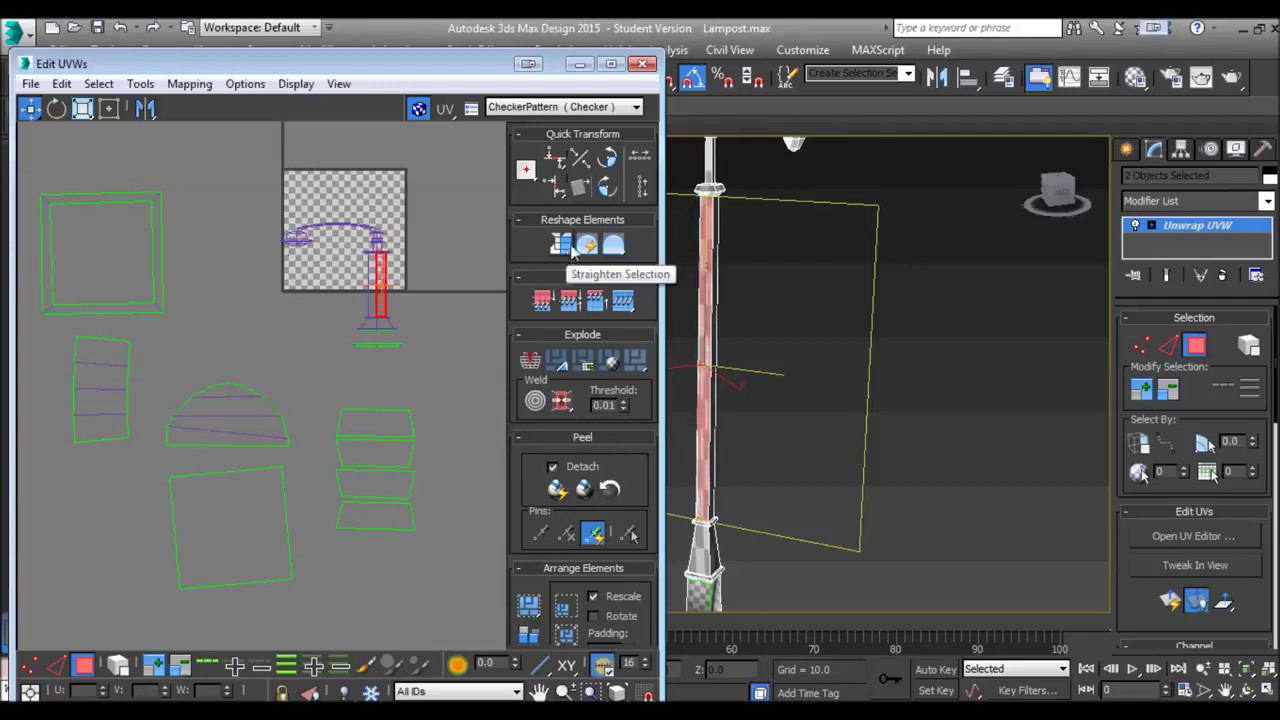
# Step: Select the four polygons of the block's stitched shell one by one, then clear the selection
pyautogui.click(124, 355)
pyautogui.keyDown('ctrl'); pyautogui.click(115, 382); pyautogui.keyUp('ctrl')
pyautogui.keyDown('ctrl'); pyautogui.click(104, 402); pyautogui.keyUp('ctrl')
pyautogui.keyDown('ctrl'); pyautogui.click(103, 430); pyautogui.keyUp('ctrl')
pyautogui.click(189, 343)
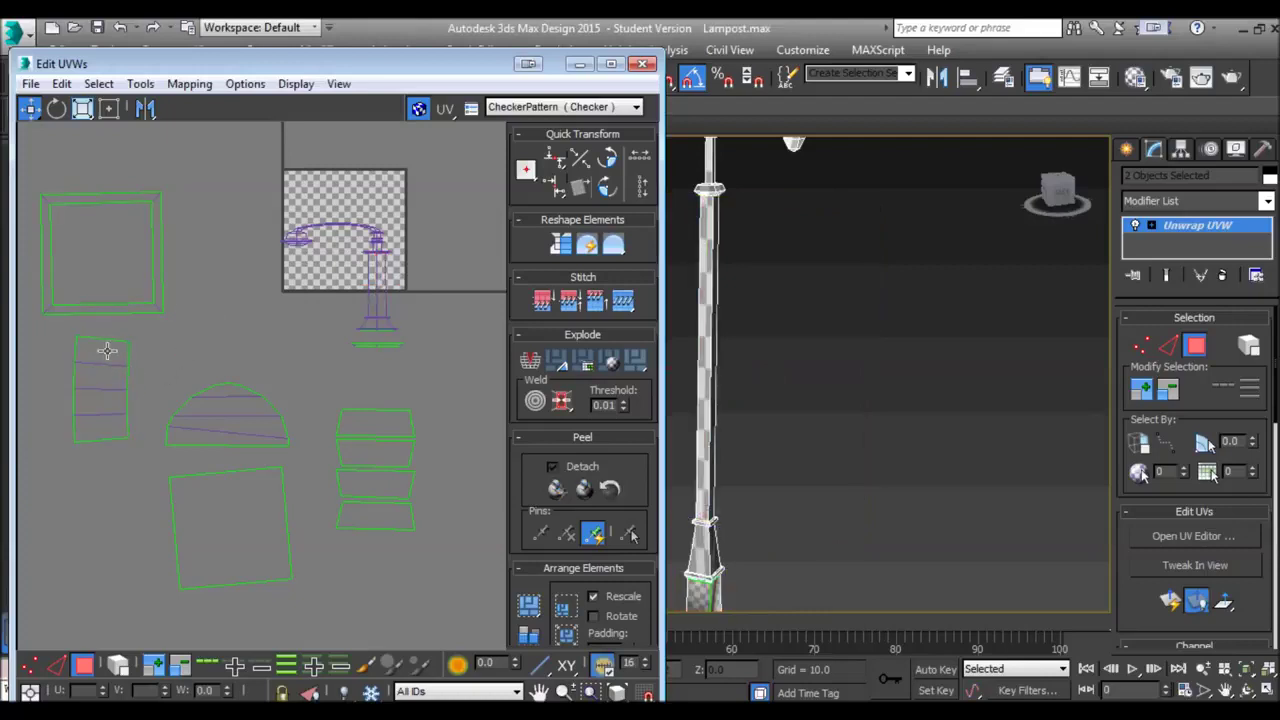
# Step: Try breaking the top polygon off the block's shell and moving it aside, then undo these changes
pyautogui.click(107, 350)
pyautogui.click(534, 358)
pyautogui.moveTo(118, 355)
pyautogui.mouseDown()
pyautogui.moveTo(190, 345)
pyautogui.moveTo(122, 345)
pyautogui.mouseUp()
pyautogui.click(259, 344)
pyautogui.hotkey('ctrl', 'z')
pyautogui.hotkey('ctrl', 'z')
pyautogui.hotkey('ctrl', 'z')
pyautogui.hotkey('ctrl', 'z')
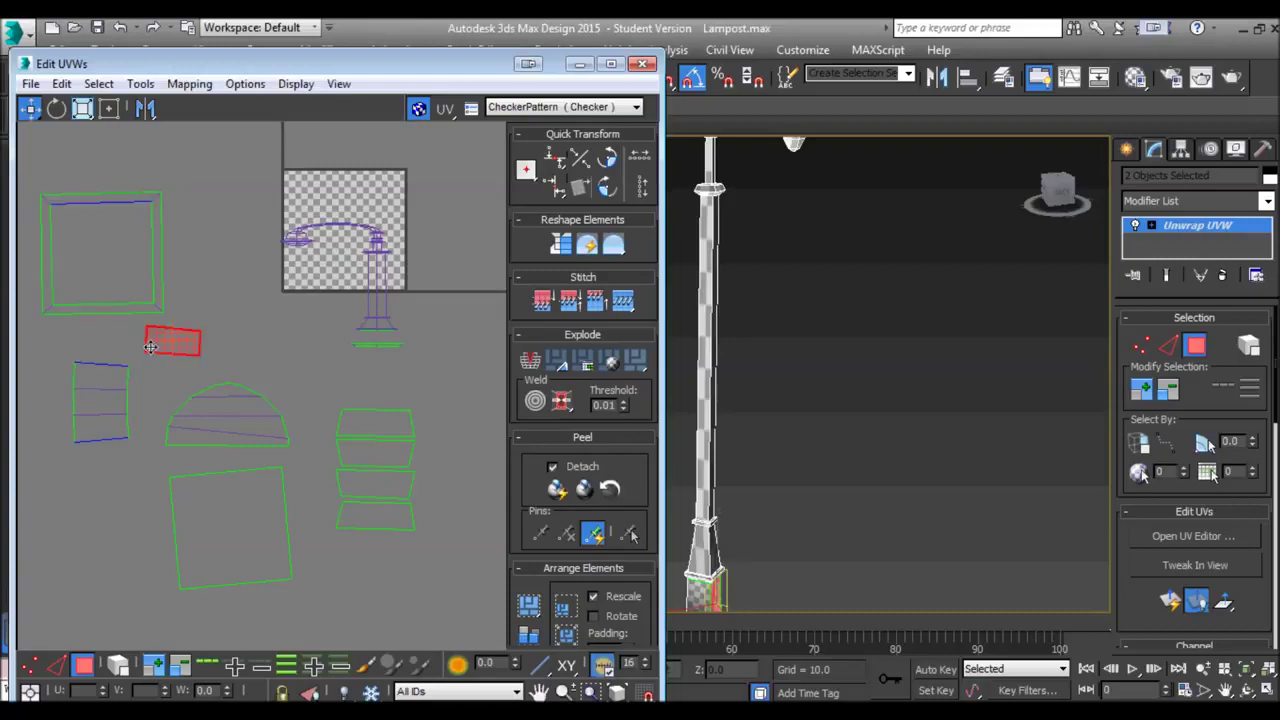
pyautogui.click(207, 345)
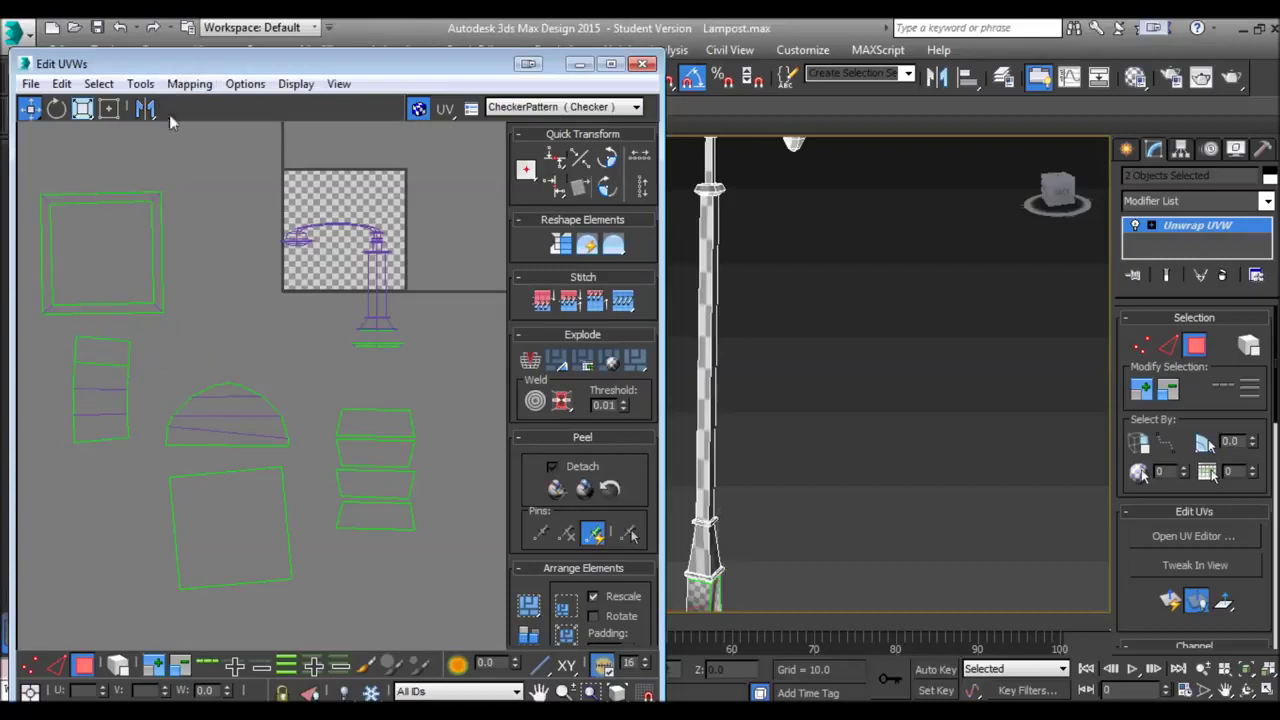
# Step: Select all of the lamppost's UV polygons and arrange them with Pack UVs
pyautogui.scroll(-2, 335, 345)
pyautogui.hotkey('ctrl', 'a')
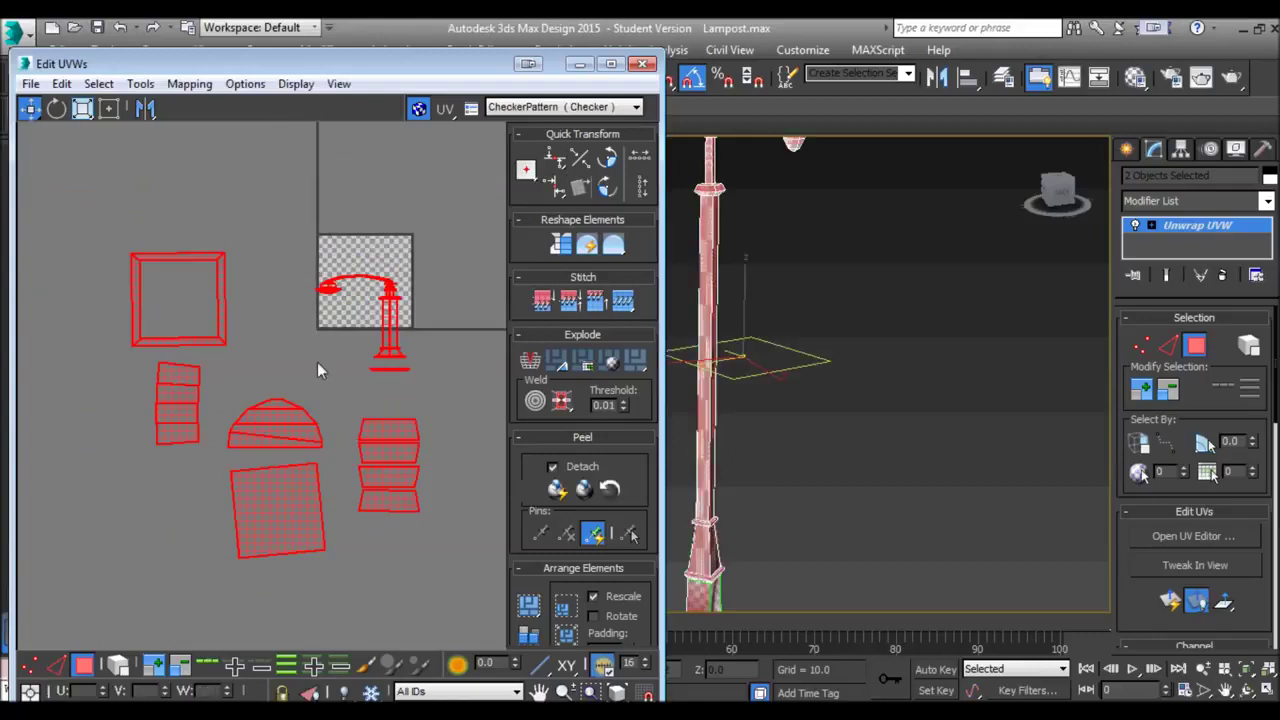
pyautogui.click(305, 362)
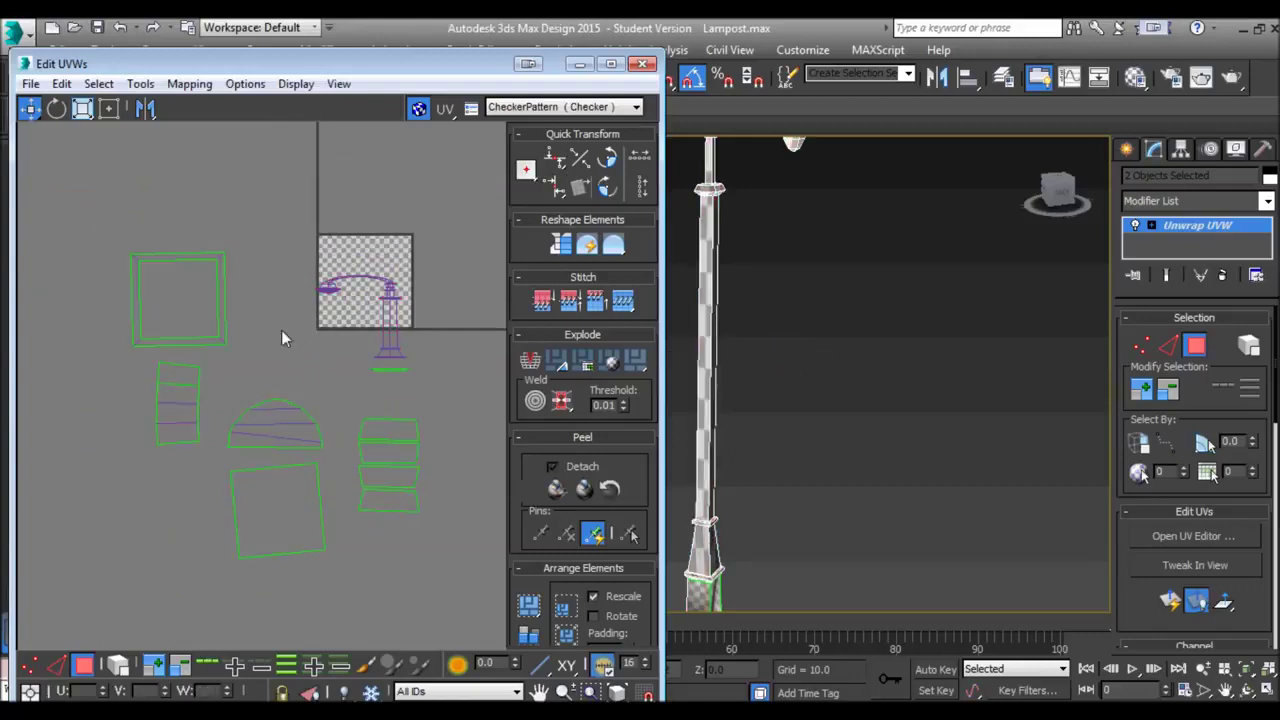
pyautogui.moveTo(120, 247); pyautogui.dragTo(461, 597)
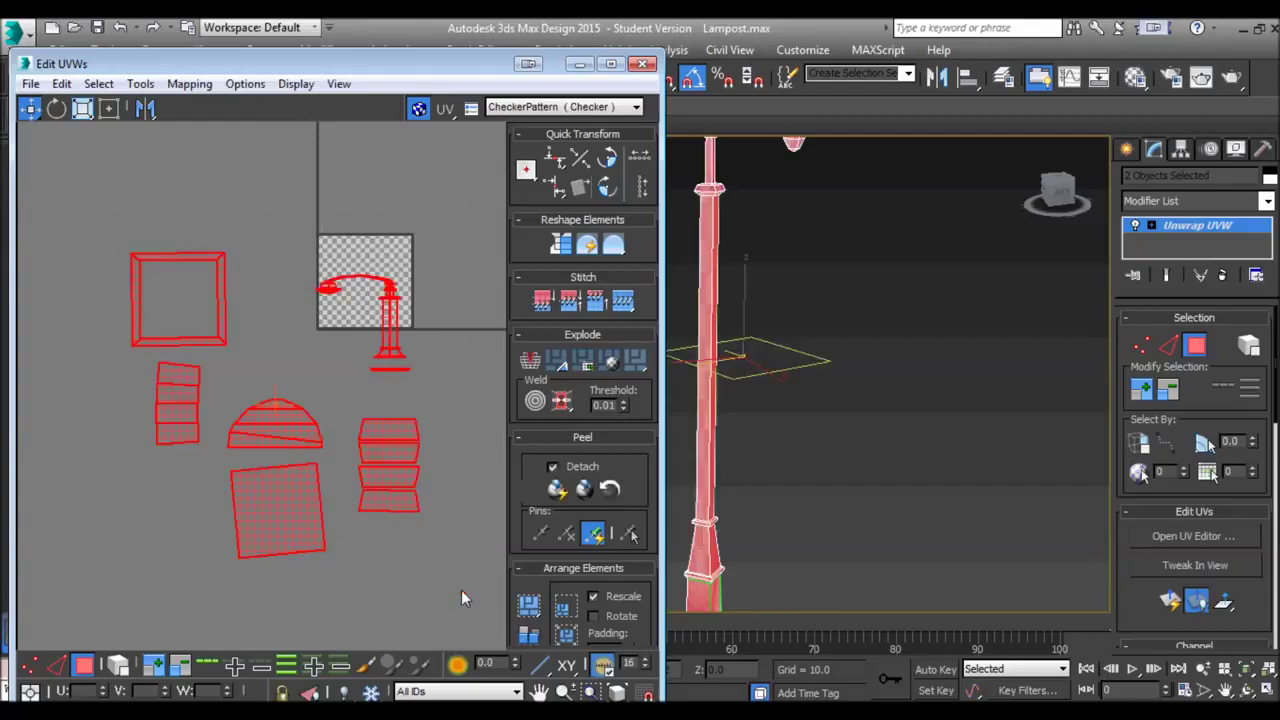
pyautogui.click(140, 84)
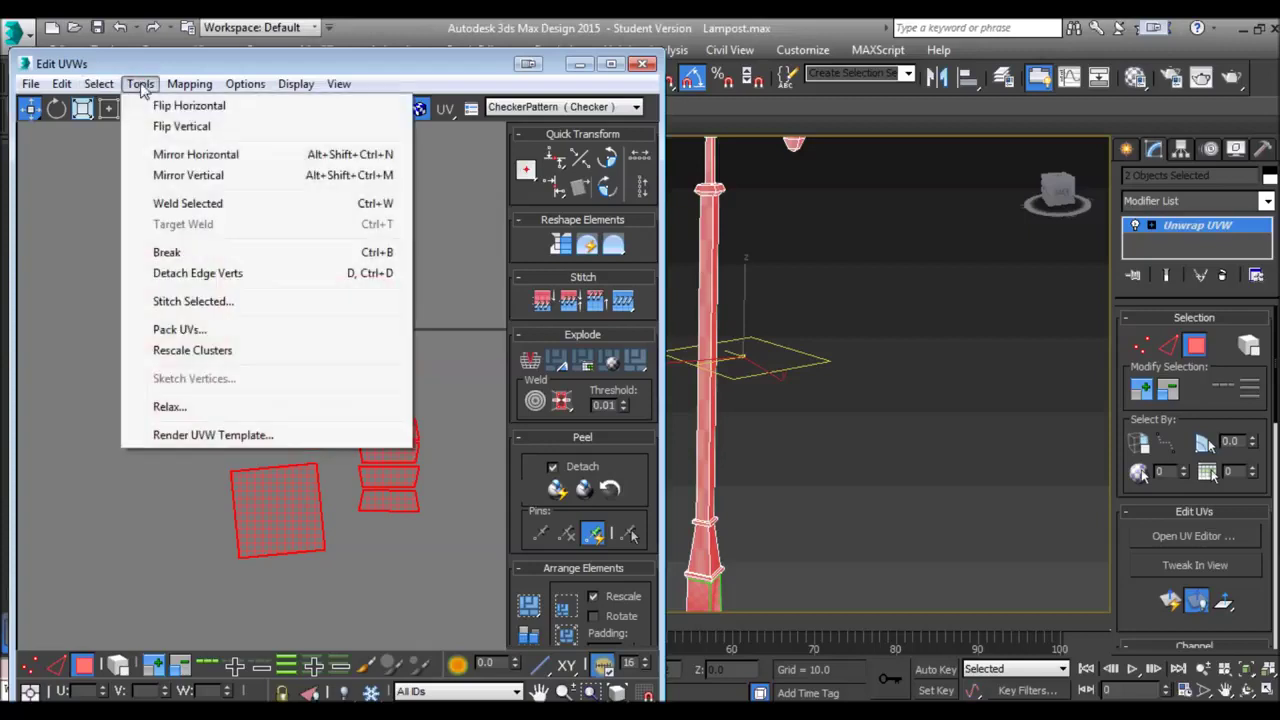
pyautogui.click(209, 330)
pyautogui.click(281, 220)
pyautogui.scroll(3, 340, 352)
pyautogui.scroll(3, 340, 352)
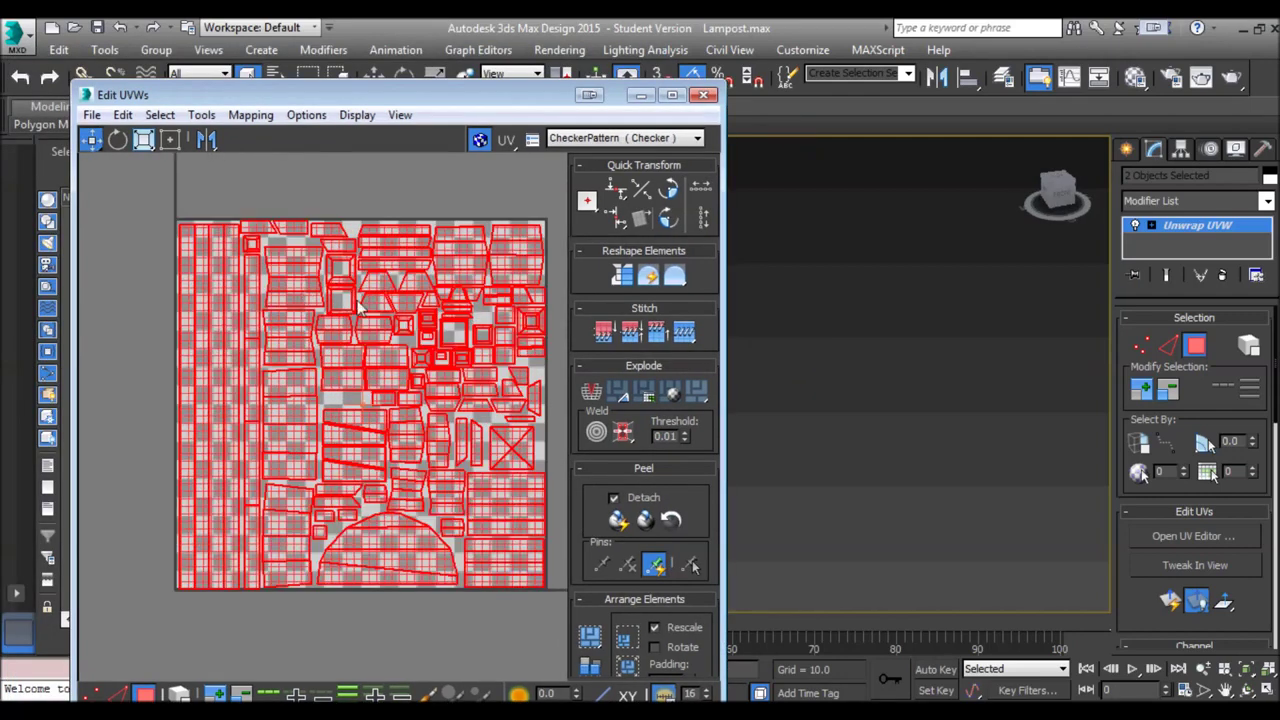
# Step: Try repacking the complete, already arranged UV layout with Pack UVs
pyautogui.scroll(-2, 360, 305)
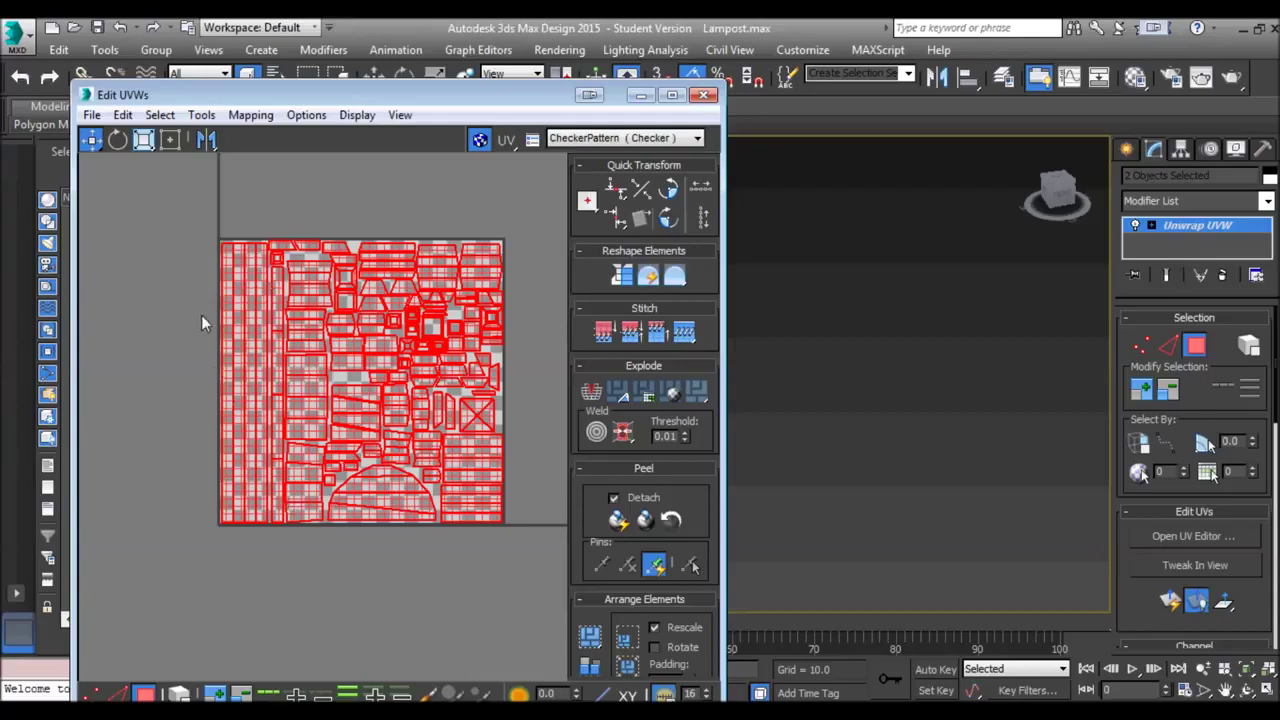
pyautogui.click(201, 115)
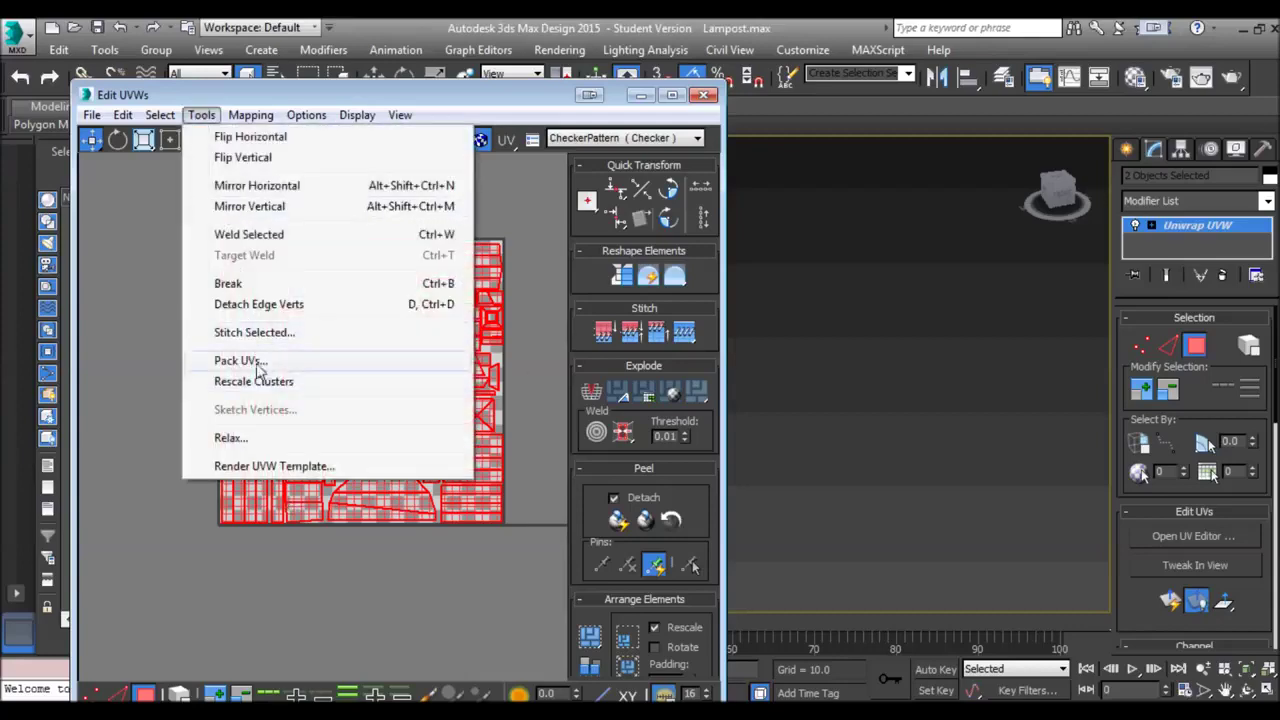
pyautogui.click(256, 364)
pyautogui.click(338, 247)
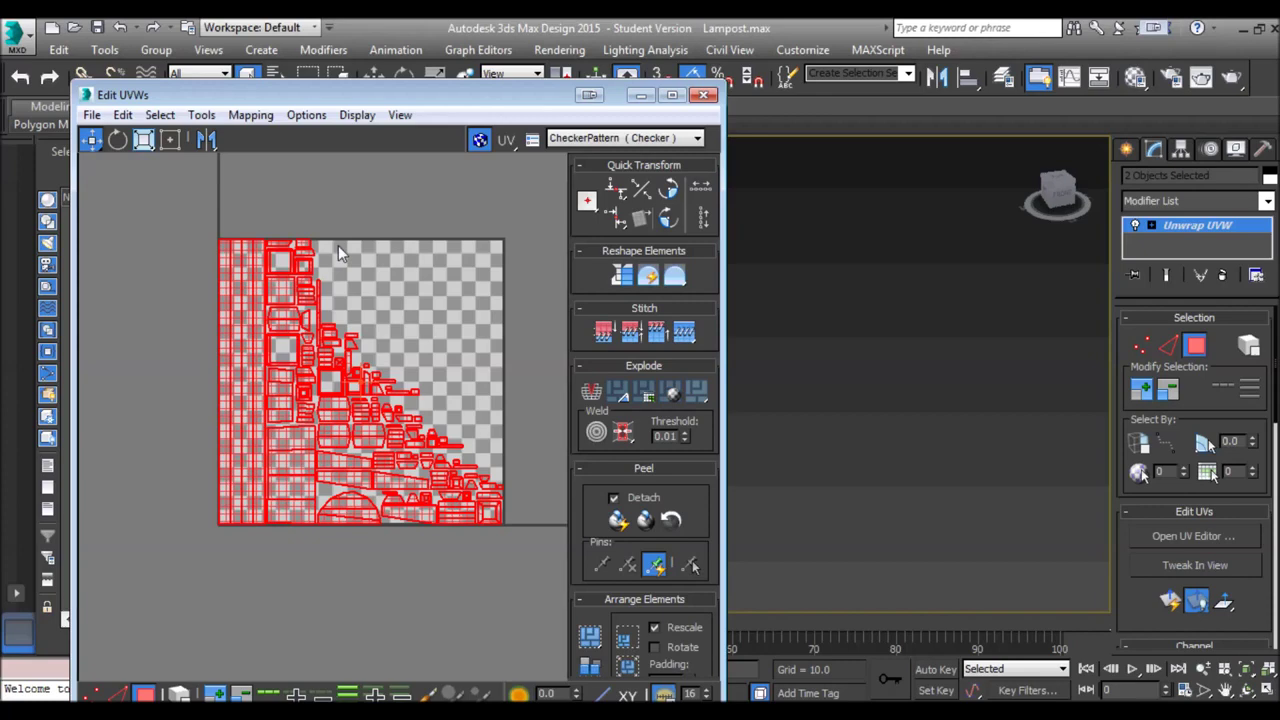
pyautogui.scroll(2, 338, 246)
pyautogui.moveTo(390, 302); pyautogui.dragTo(324, 259, button='middle')
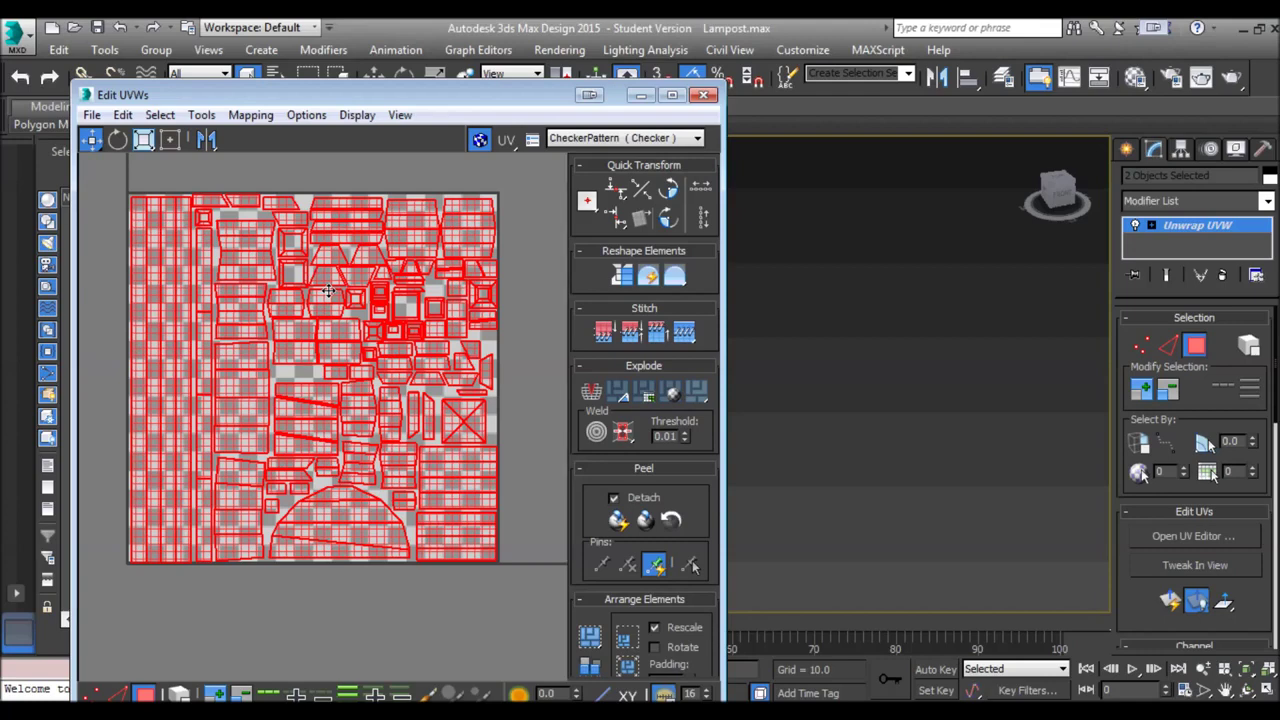
pyautogui.click(251, 113)
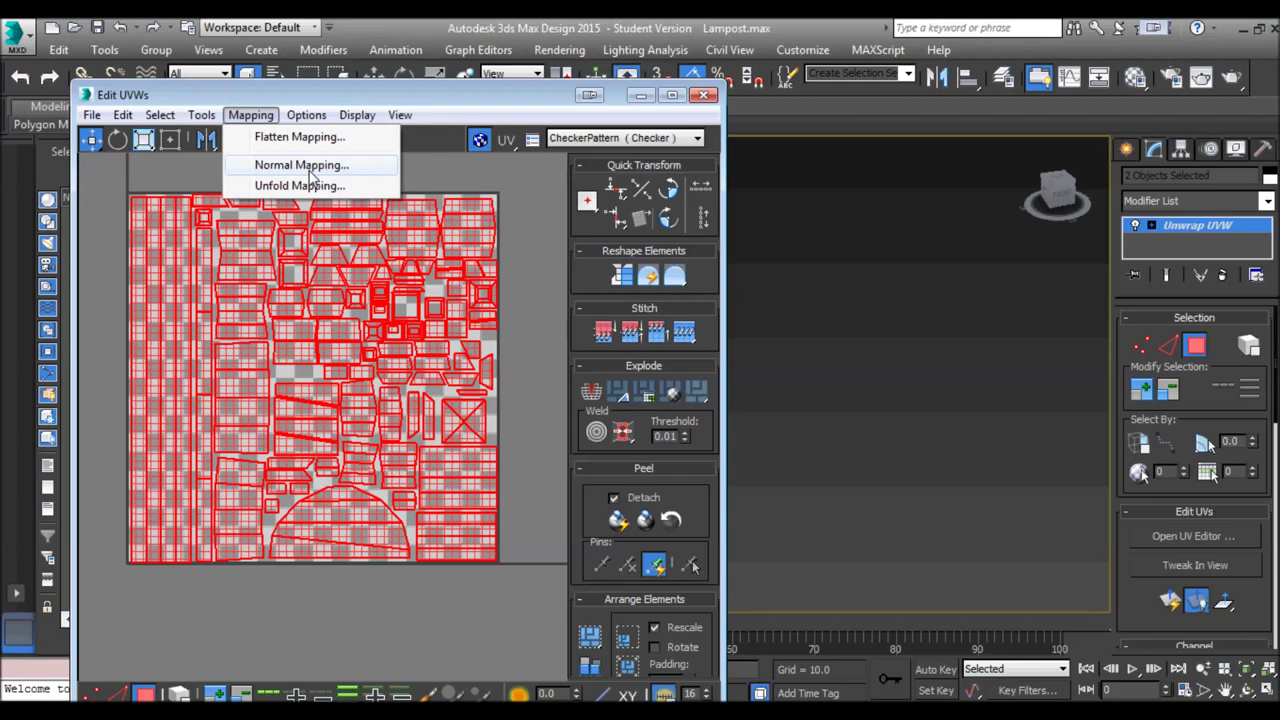
pyautogui.moveTo(201, 115)
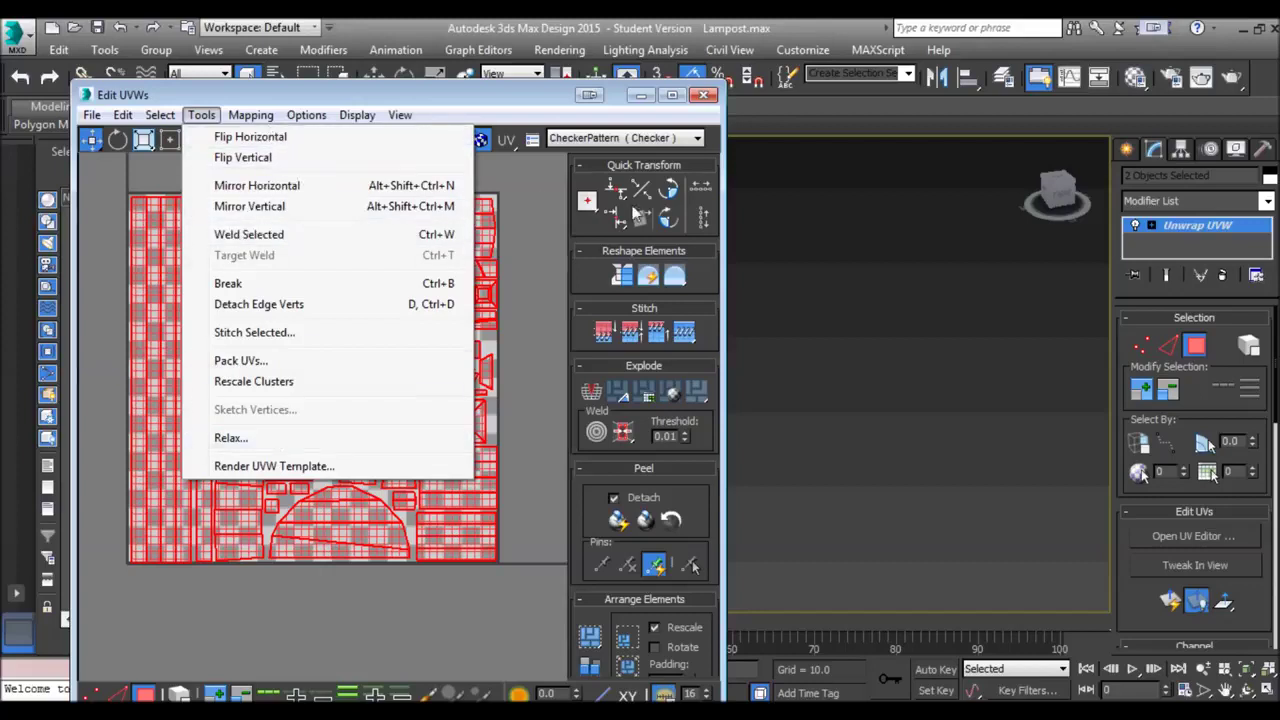
pyautogui.click(577, 262)
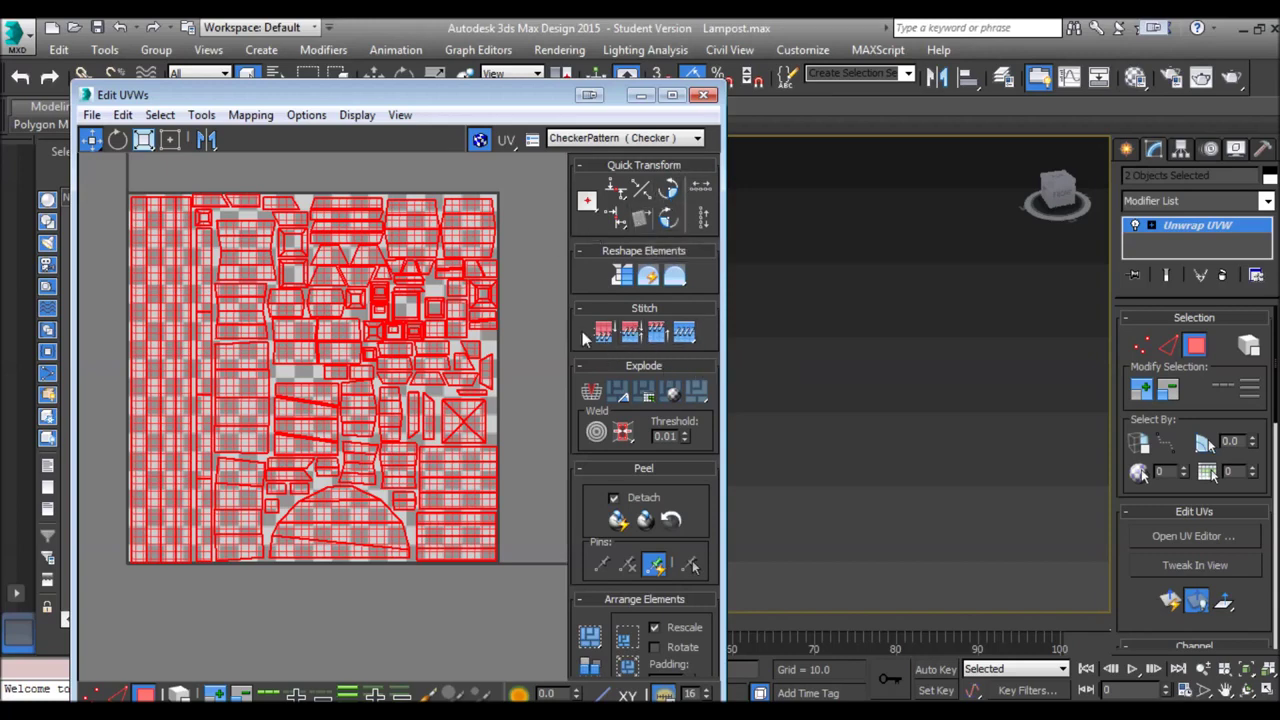
pyautogui.moveTo(492, 349); pyautogui.dragTo(476, 234, button='middle')
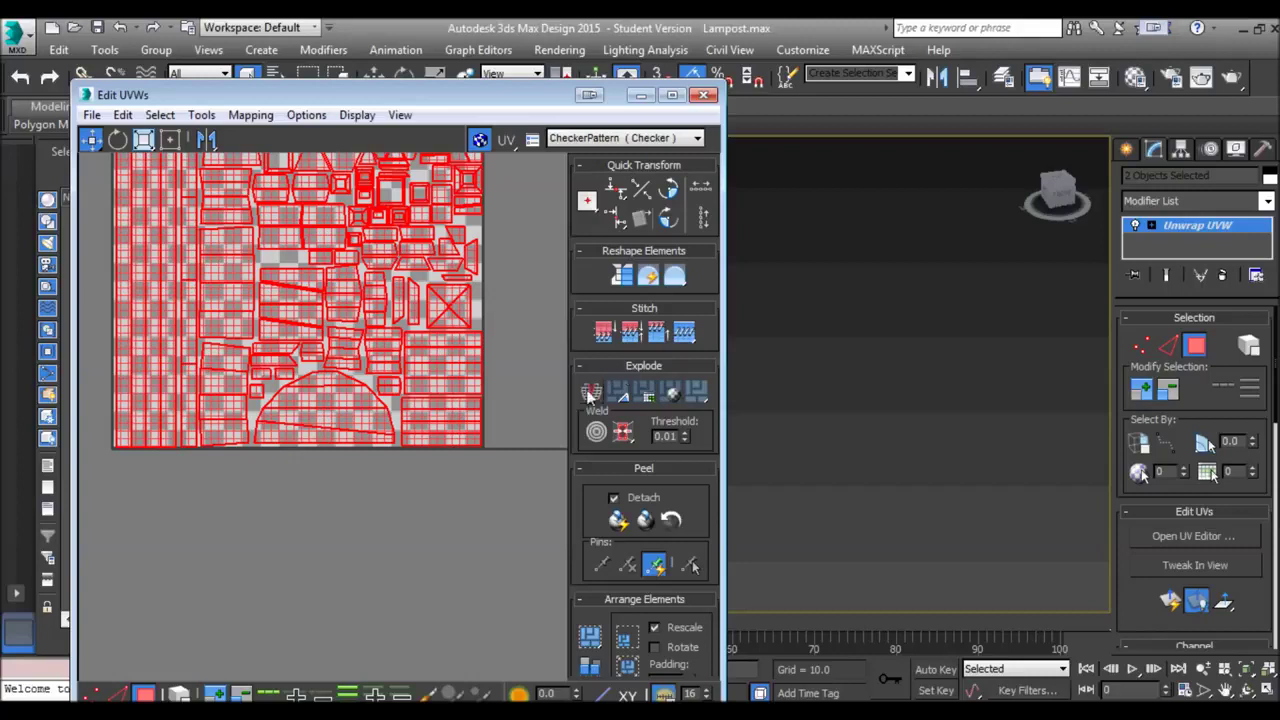
pyautogui.click(516, 483)
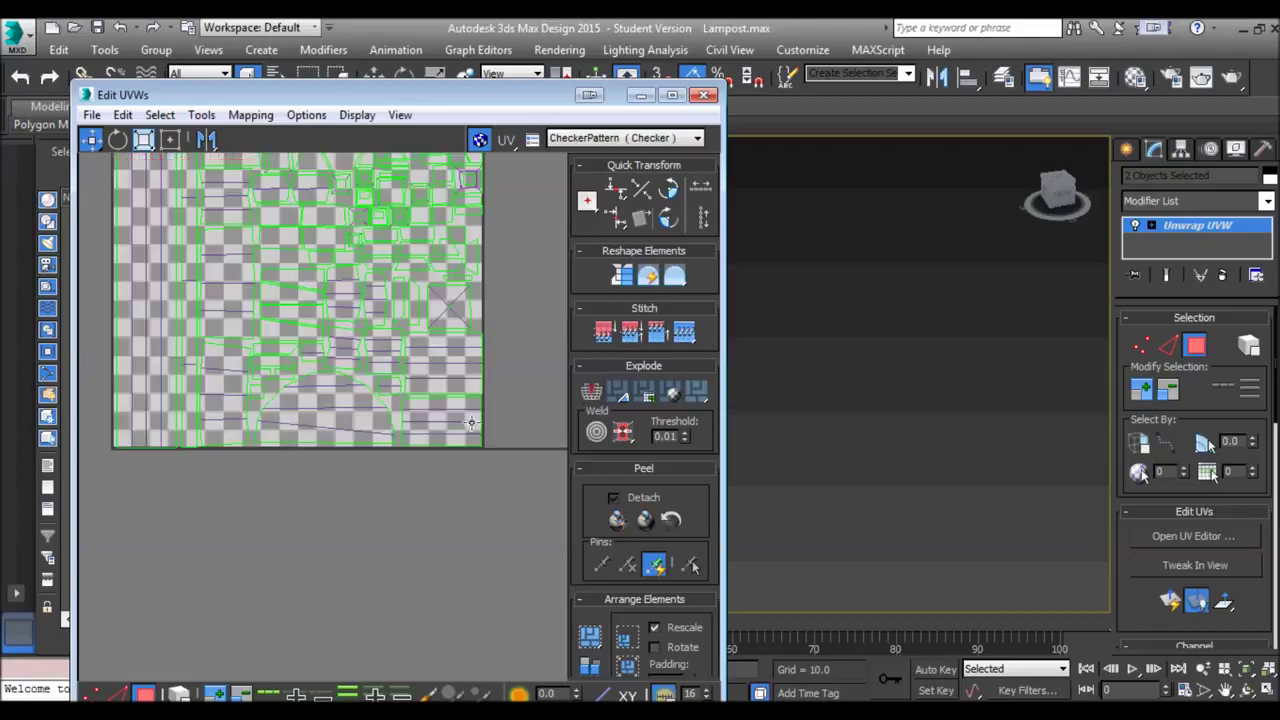
pyautogui.moveTo(468, 422); pyautogui.dragTo(448, 450, button='middle')
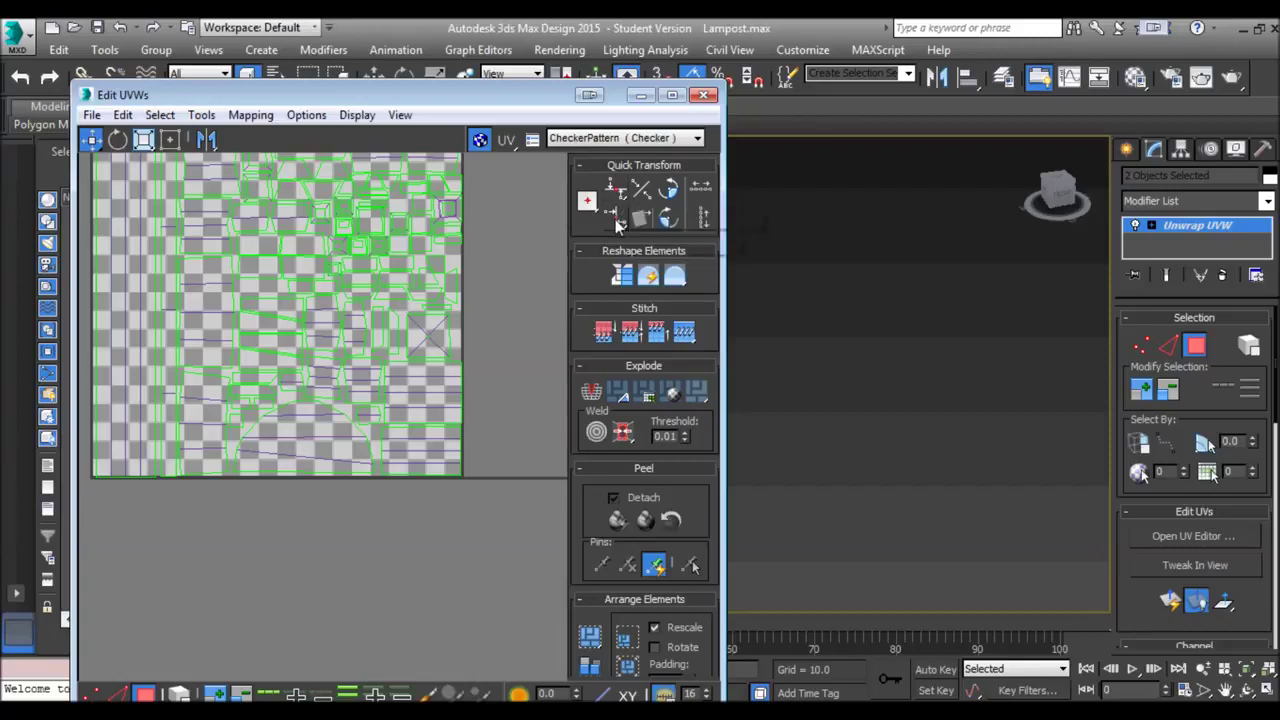
pyautogui.moveTo(403, 395); pyautogui.dragTo(375, 345, button='middle')
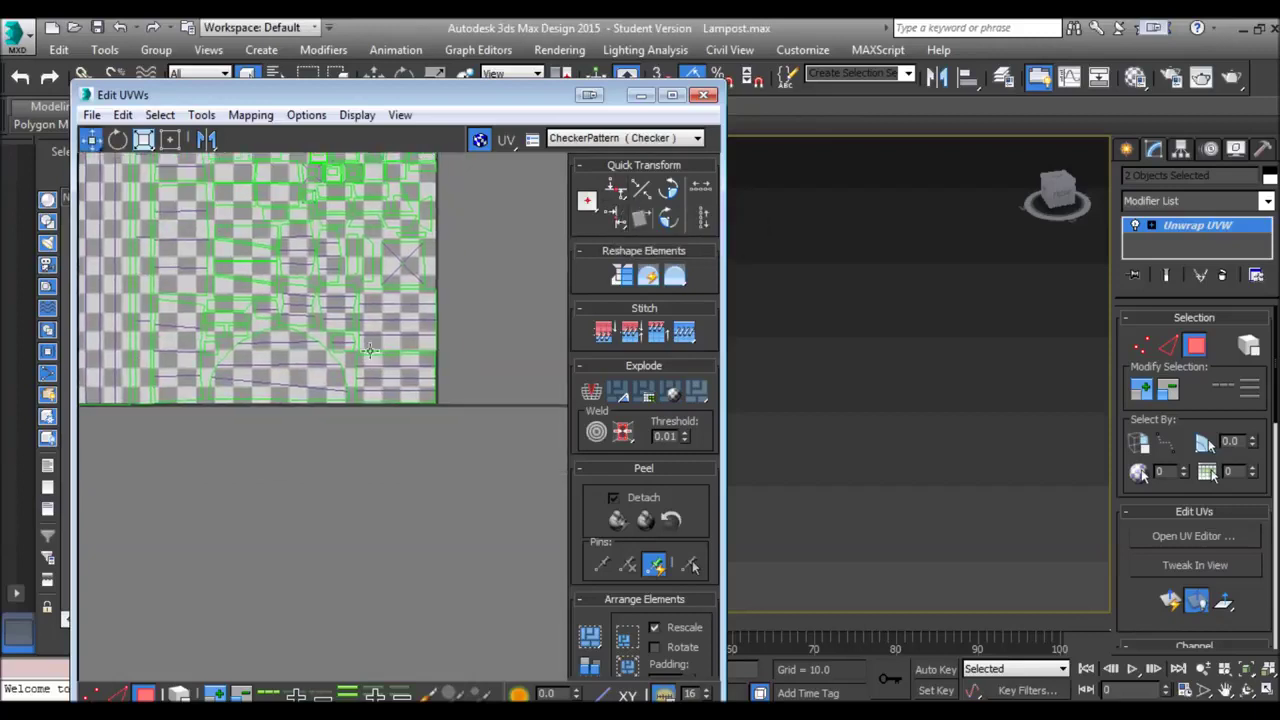
# Step: Select the top edge of the shell in the UV square's lower-right corner and align it horizontally
pyautogui.scroll(5, 436, 335)
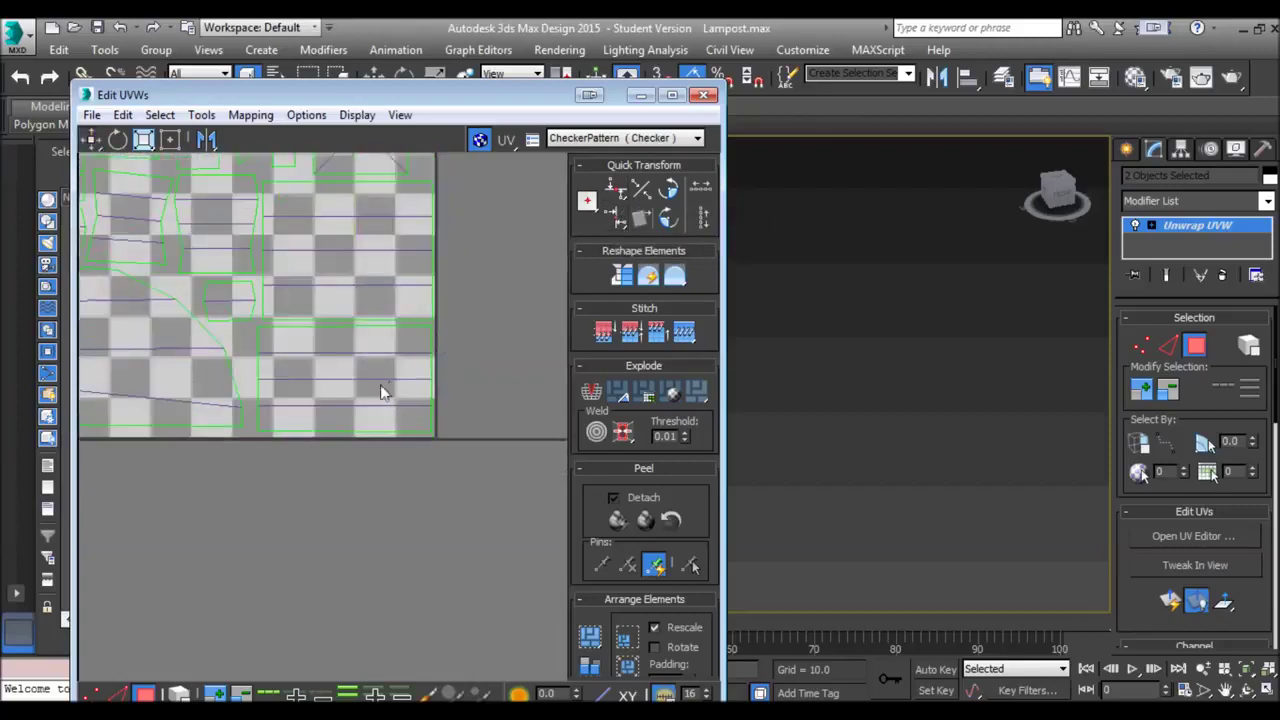
pyautogui.press('2')
pyautogui.click(318, 342)
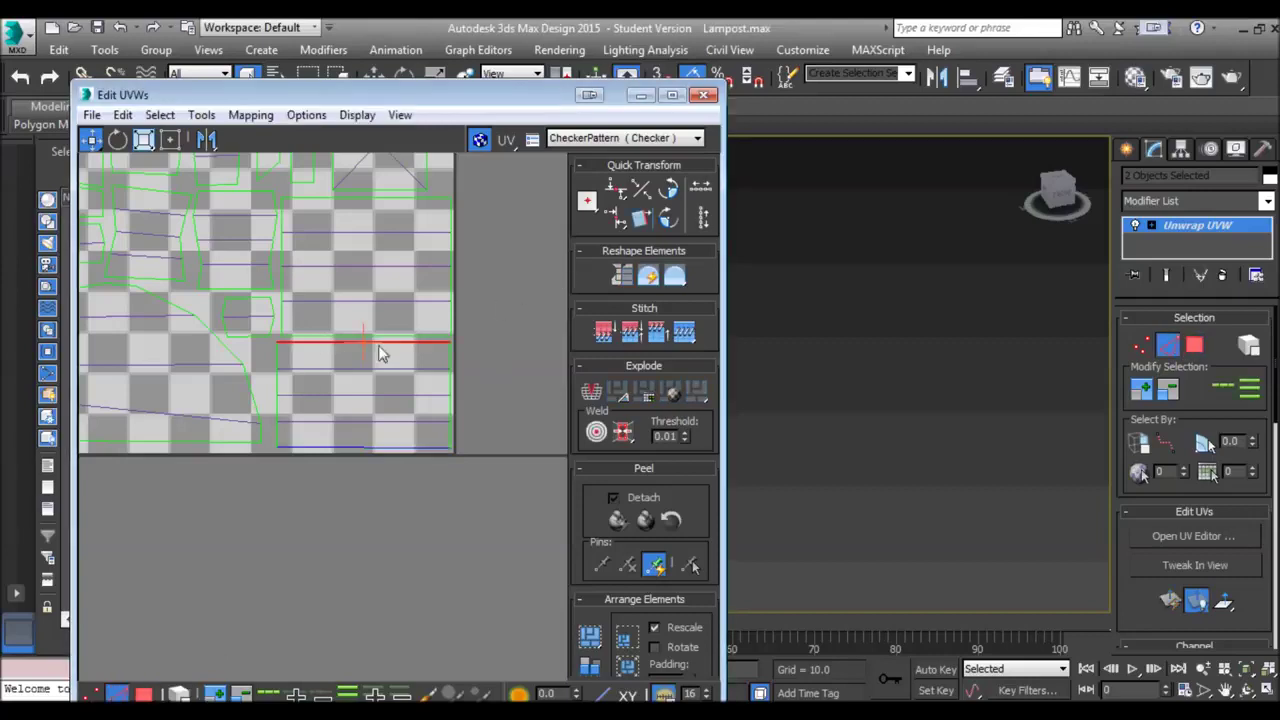
pyautogui.click(625, 194)
pyautogui.scroll(3, 443, 371)
pyautogui.click(362, 328)
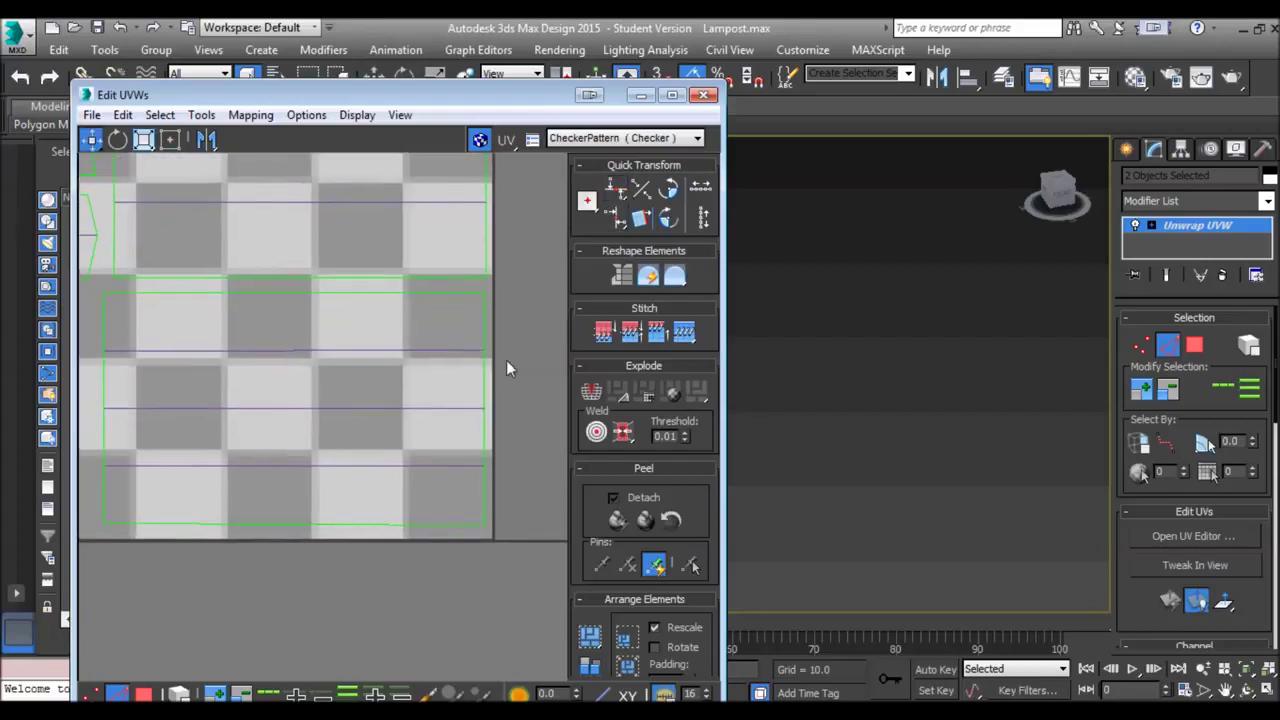
# Step: Move that shell's top-right vertex slightly outward, then select its right-hand edges and align them vertically into a straight line
pyautogui.press('1')
pyautogui.click(489, 292)
pyautogui.press('2')
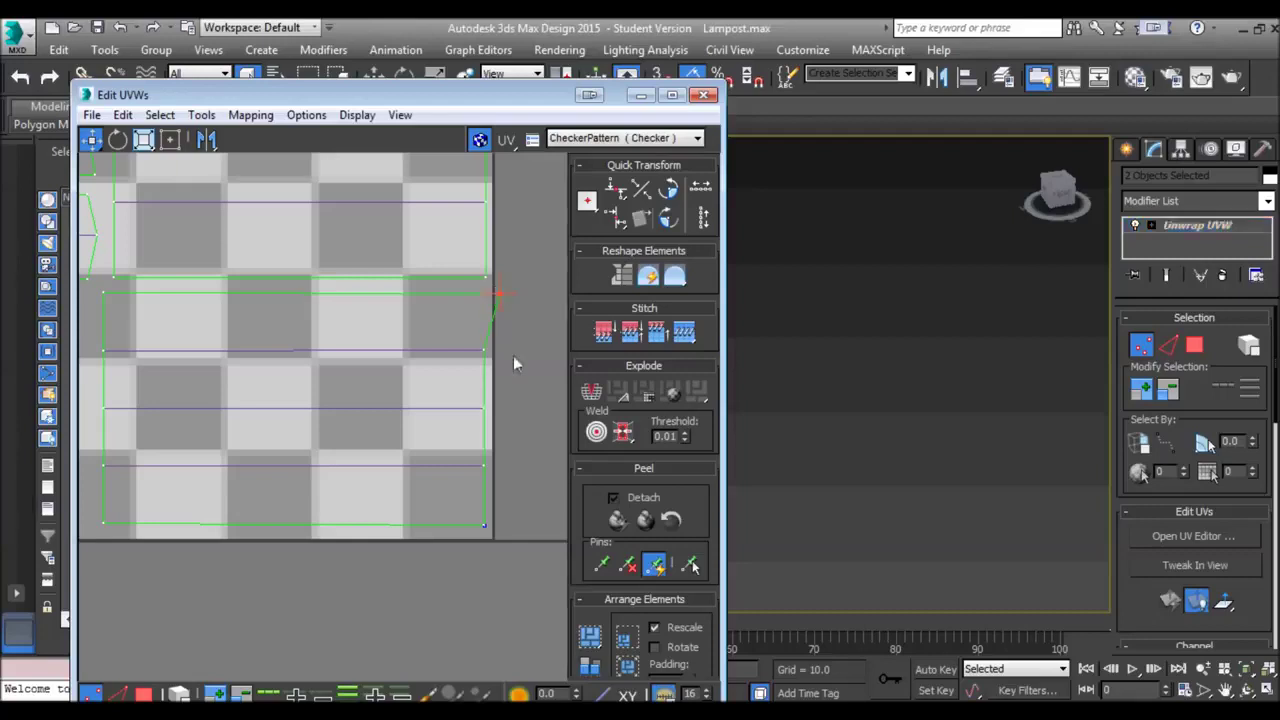
pyautogui.click(494, 325)
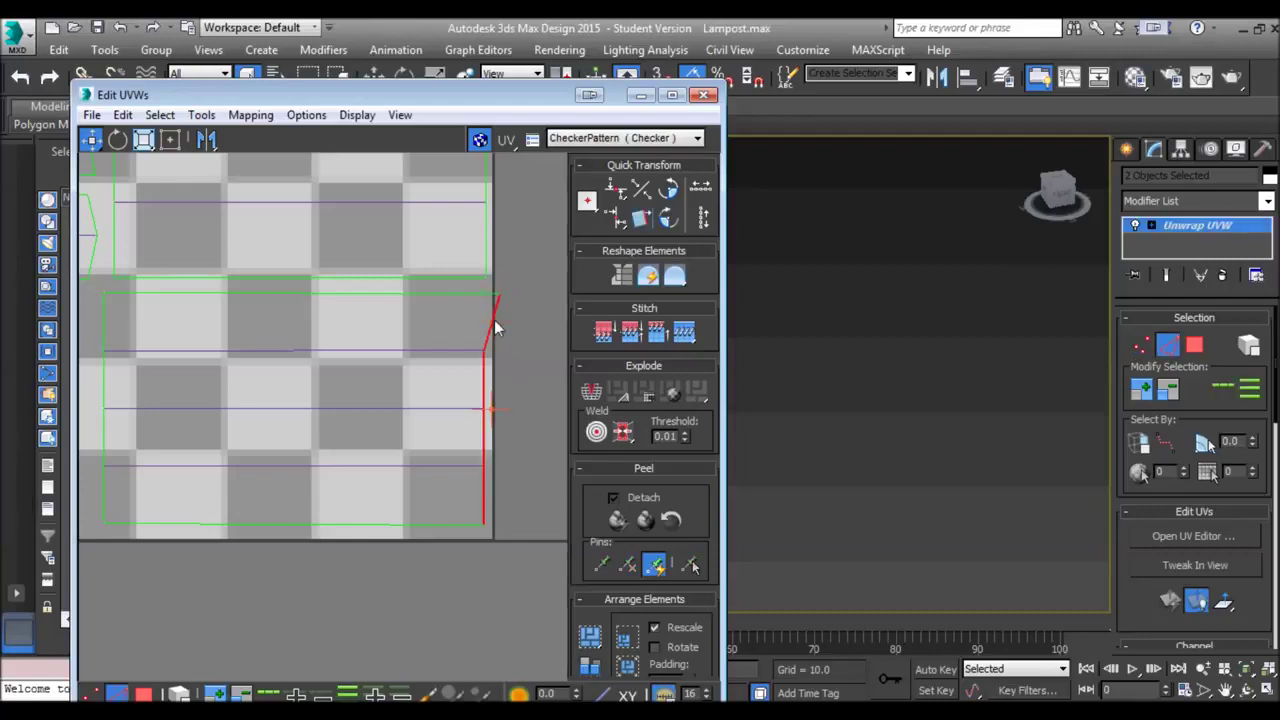
pyautogui.click(615, 220)
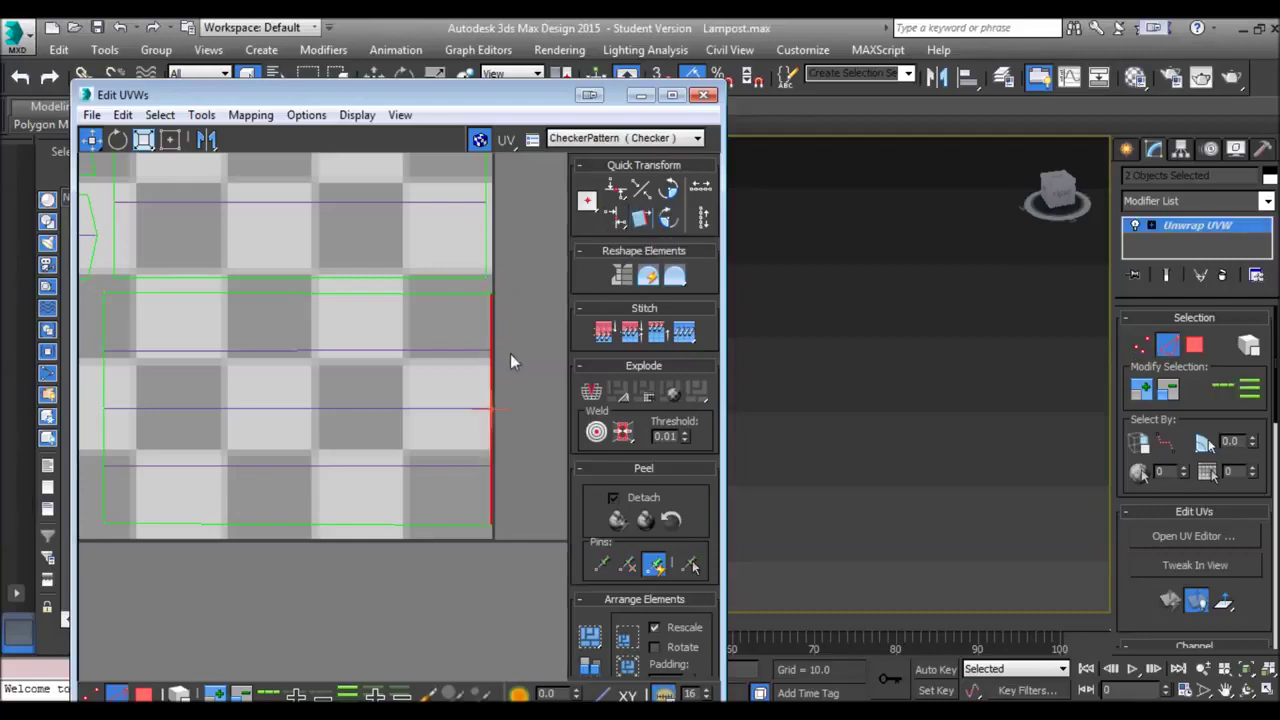
pyautogui.scroll(-4, 474, 340)
pyautogui.moveTo(423, 369); pyautogui.dragTo(444, 390, button='middle')
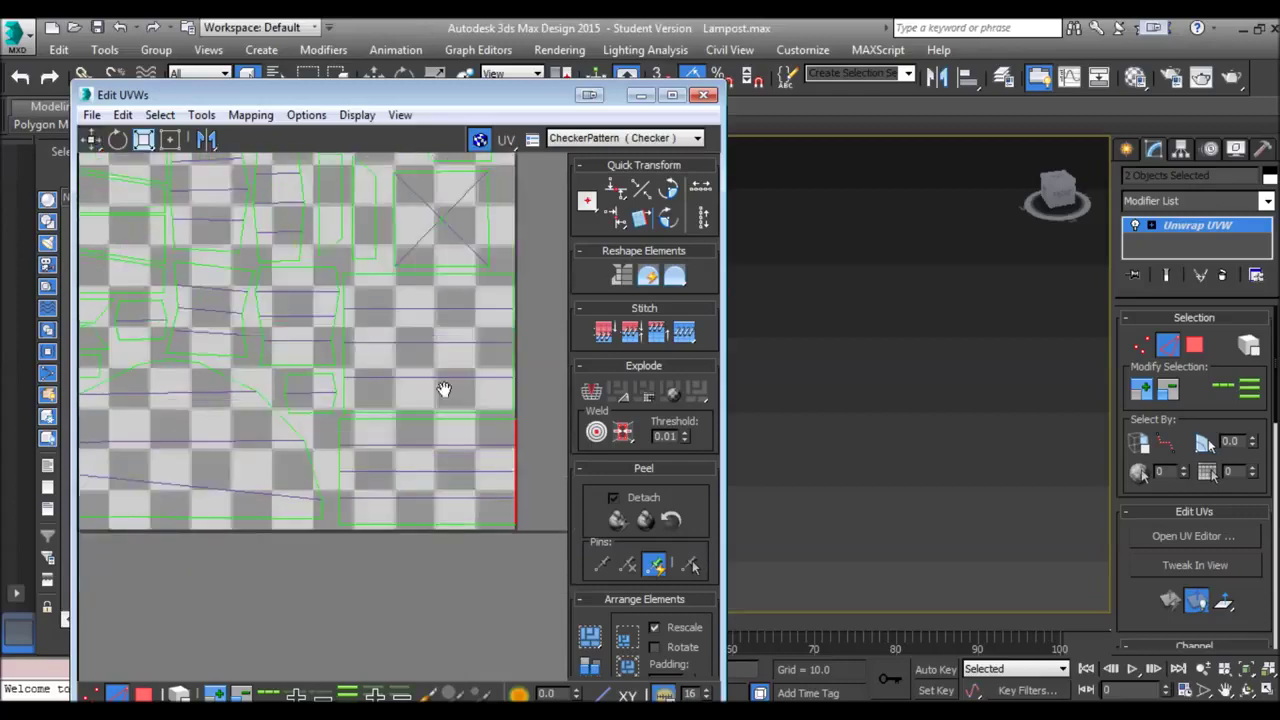
pyautogui.scroll(-4, 447, 395)
pyautogui.moveTo(396, 283); pyautogui.dragTo(420, 325, button='middle')
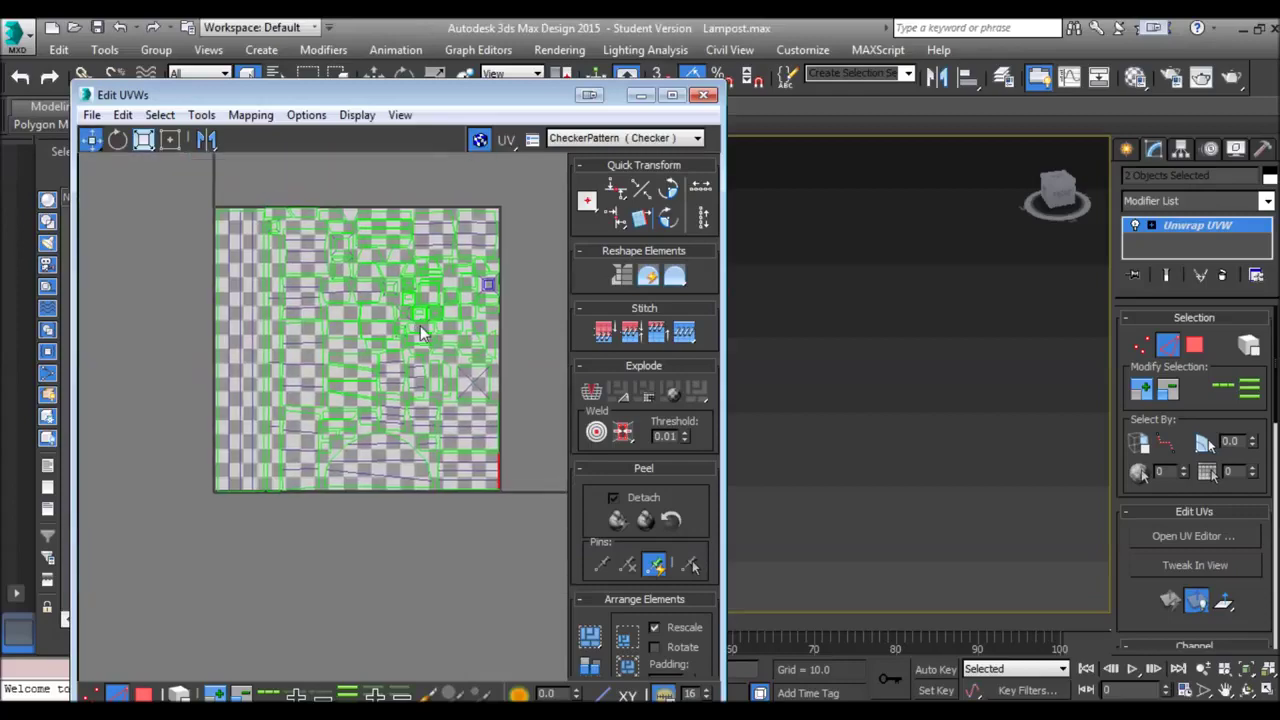